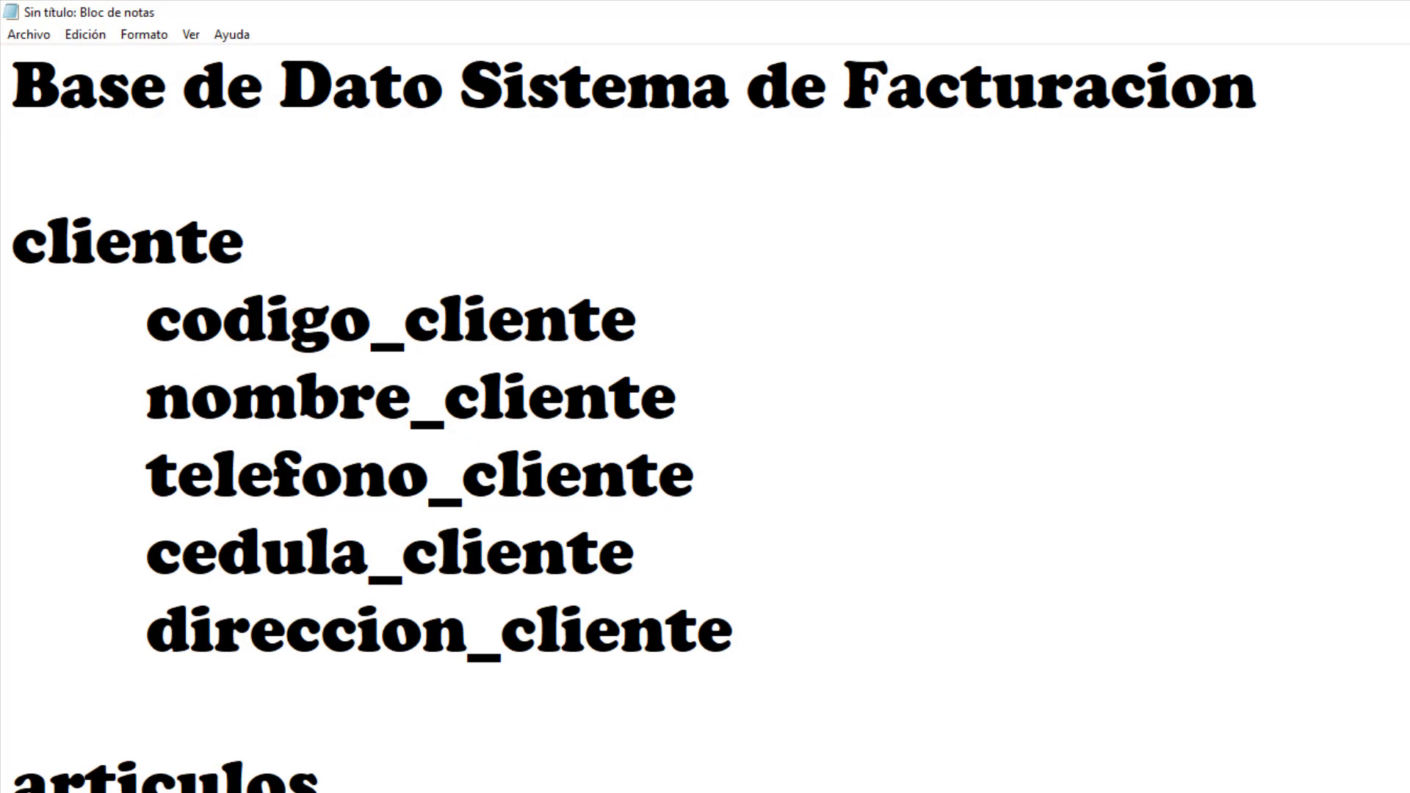
# Highlight the 'Sistema de Facturacion' database title in the Notepad schema notes.
pyautogui.moveTo(12, 81); pyautogui.dragTo(1380, 125)
pyautogui.click(1331, 101)
pyautogui.moveTo(1257, 82); pyautogui.dragTo(444, 77)
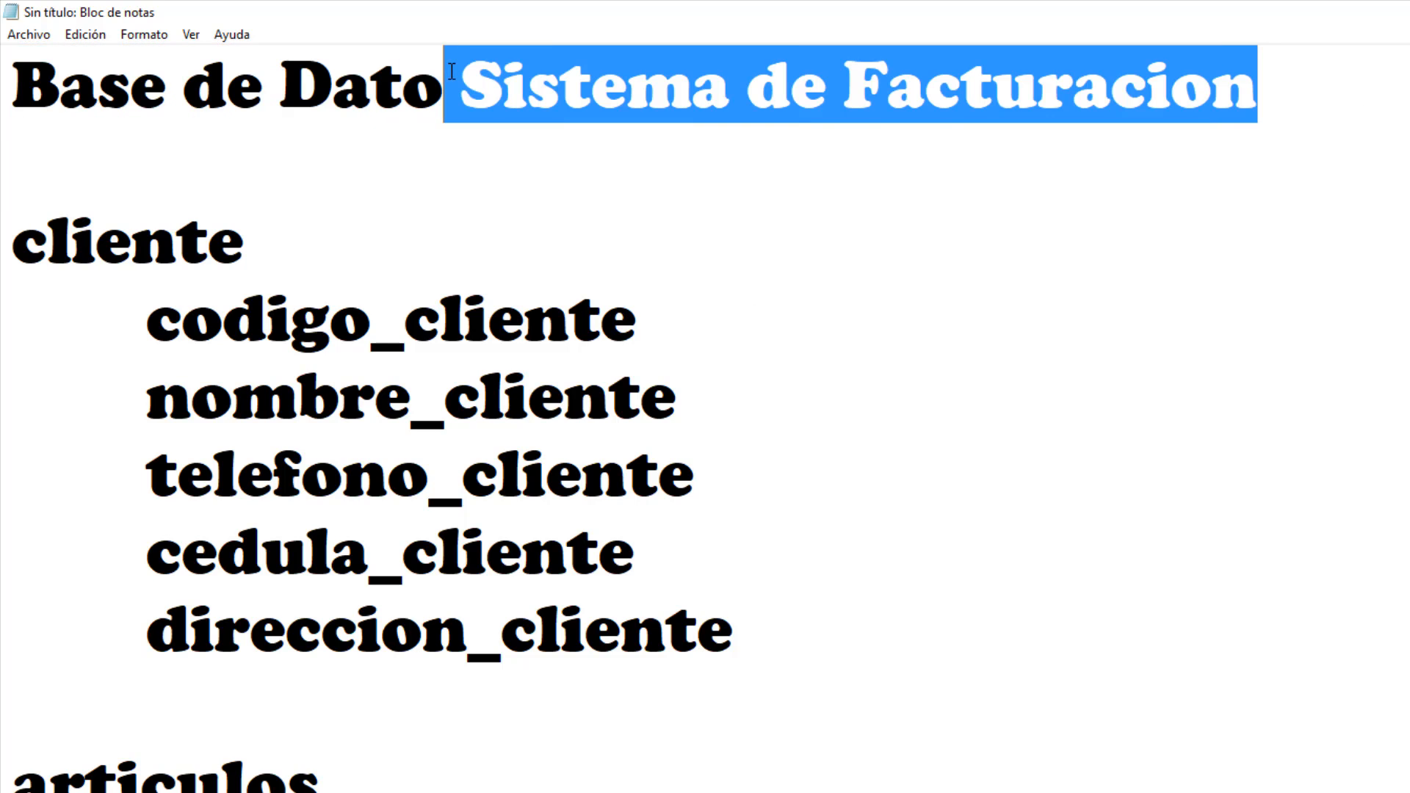
pyautogui.click(457, 73)
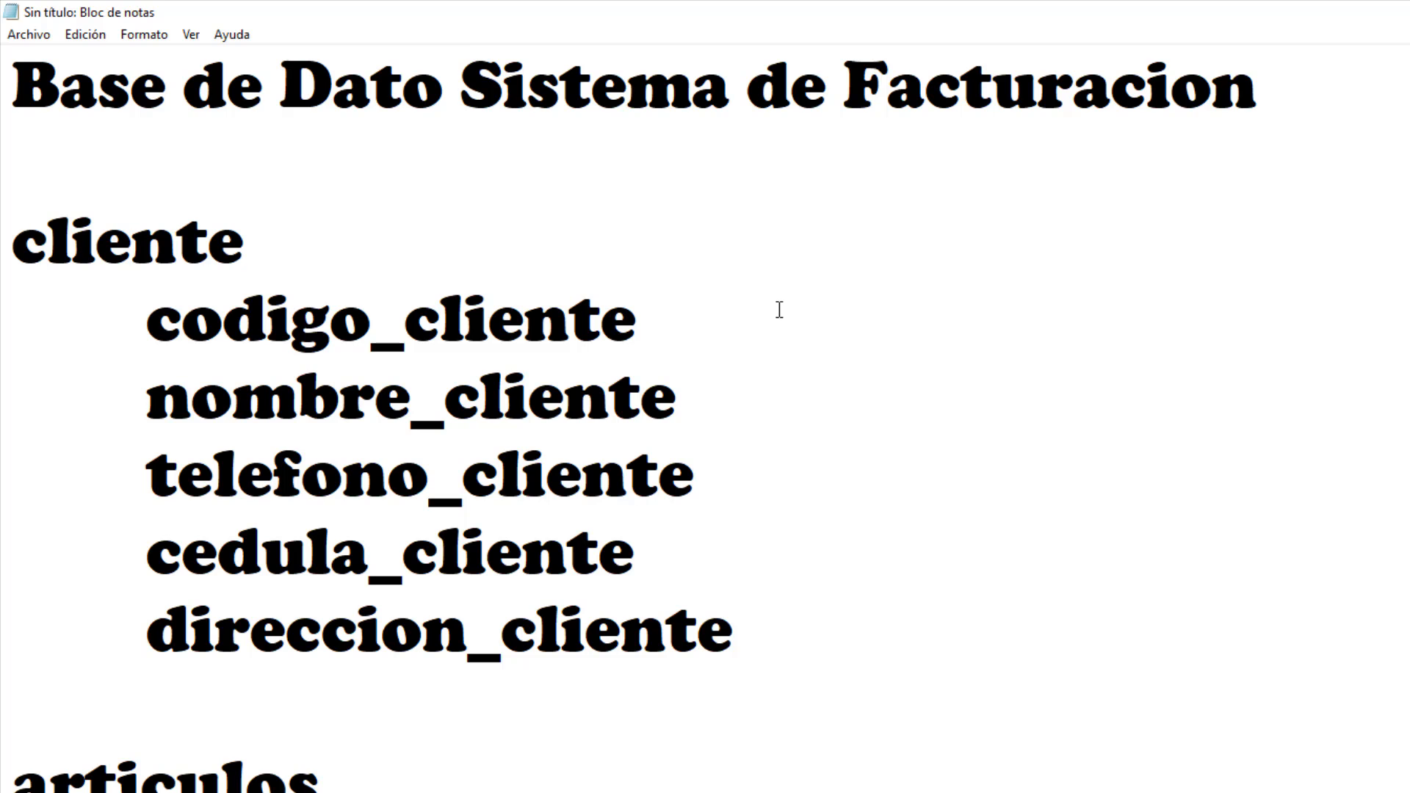
pyautogui.scroll(-9, 677, 328)
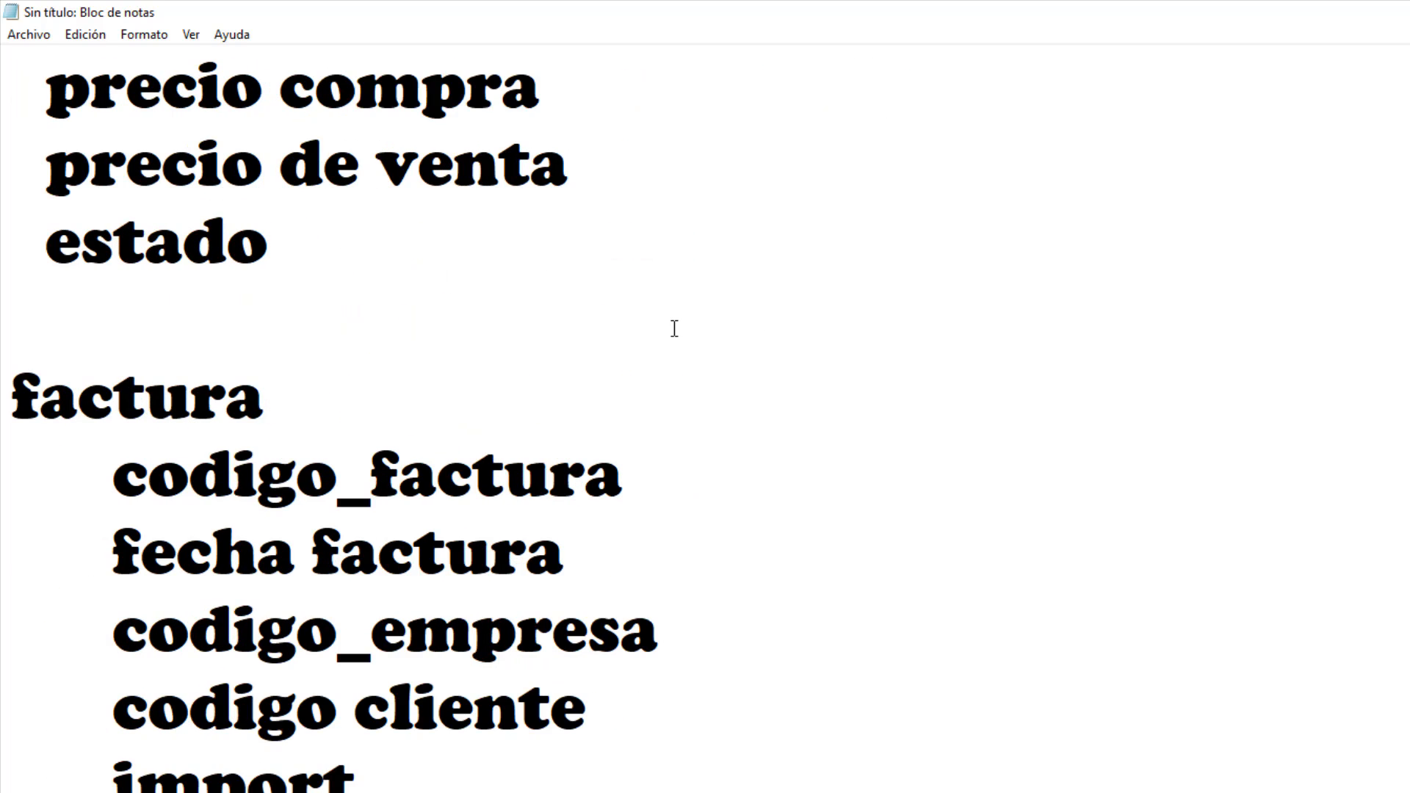
pyautogui.scroll(10, 674, 328)
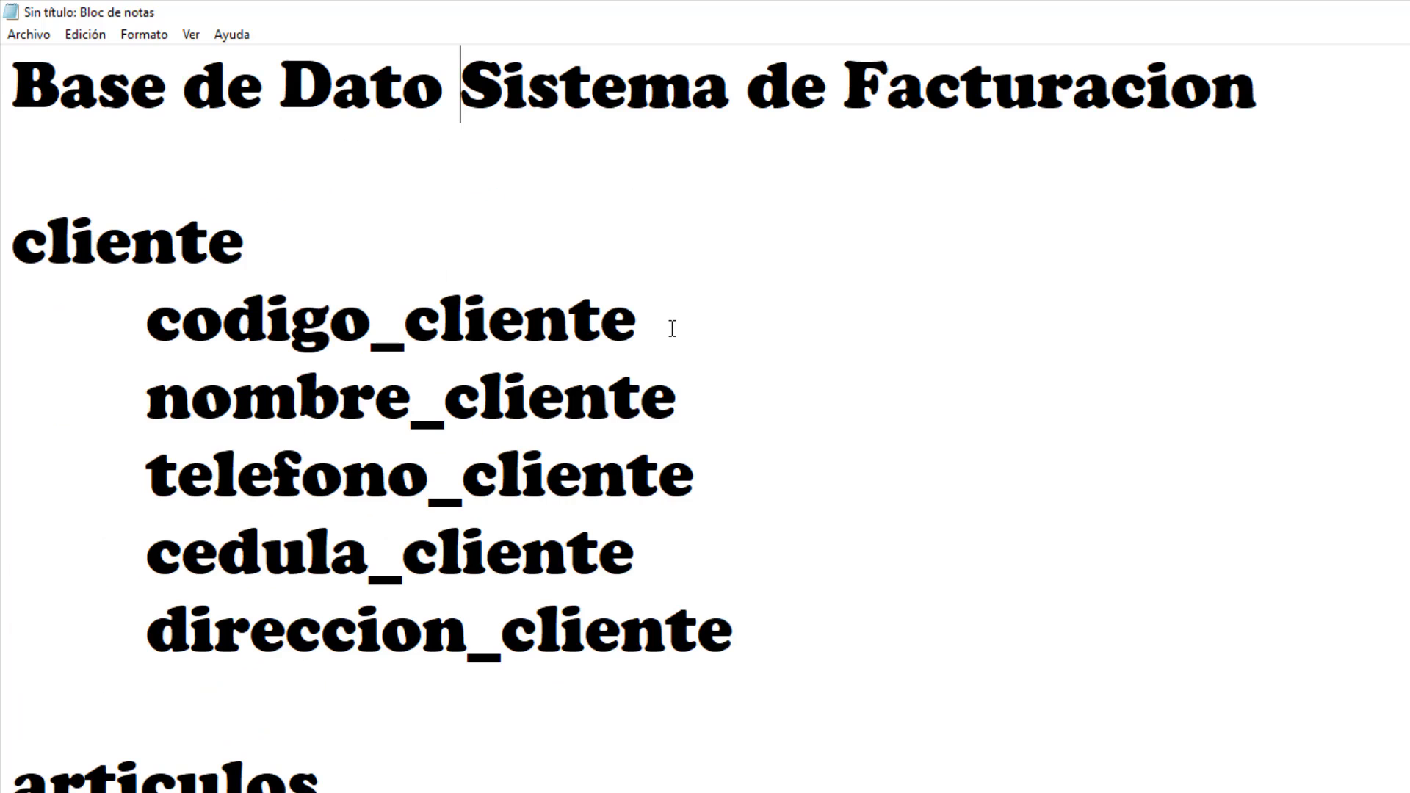
# Point out the planned cliente and articulos tables and the end of the articulos fields.
pyautogui.click(342, 243)
pyautogui.click(404, 761)
pyautogui.scroll(-3, 447, 742)
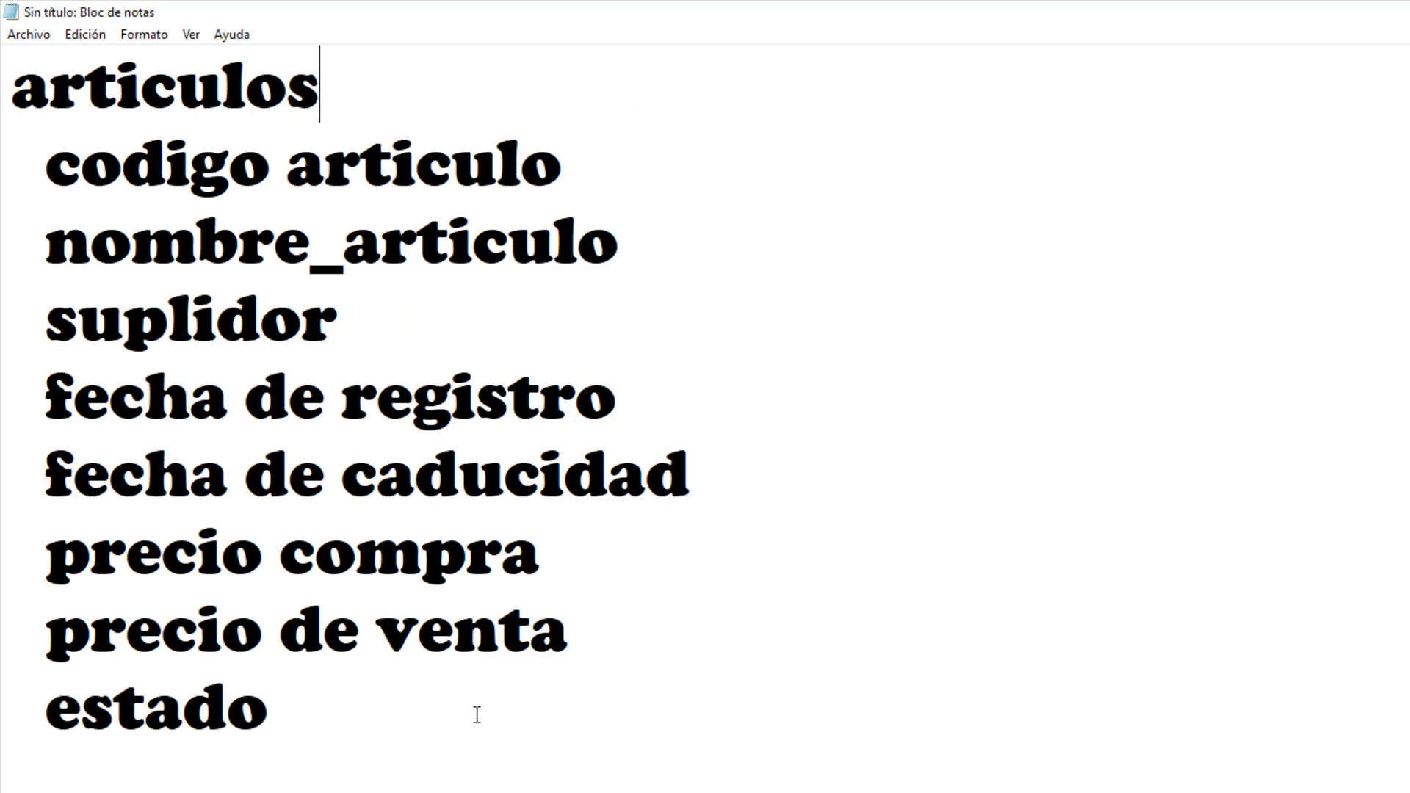
pyautogui.click(459, 786)
pyautogui.scroll(3, 419, 676)
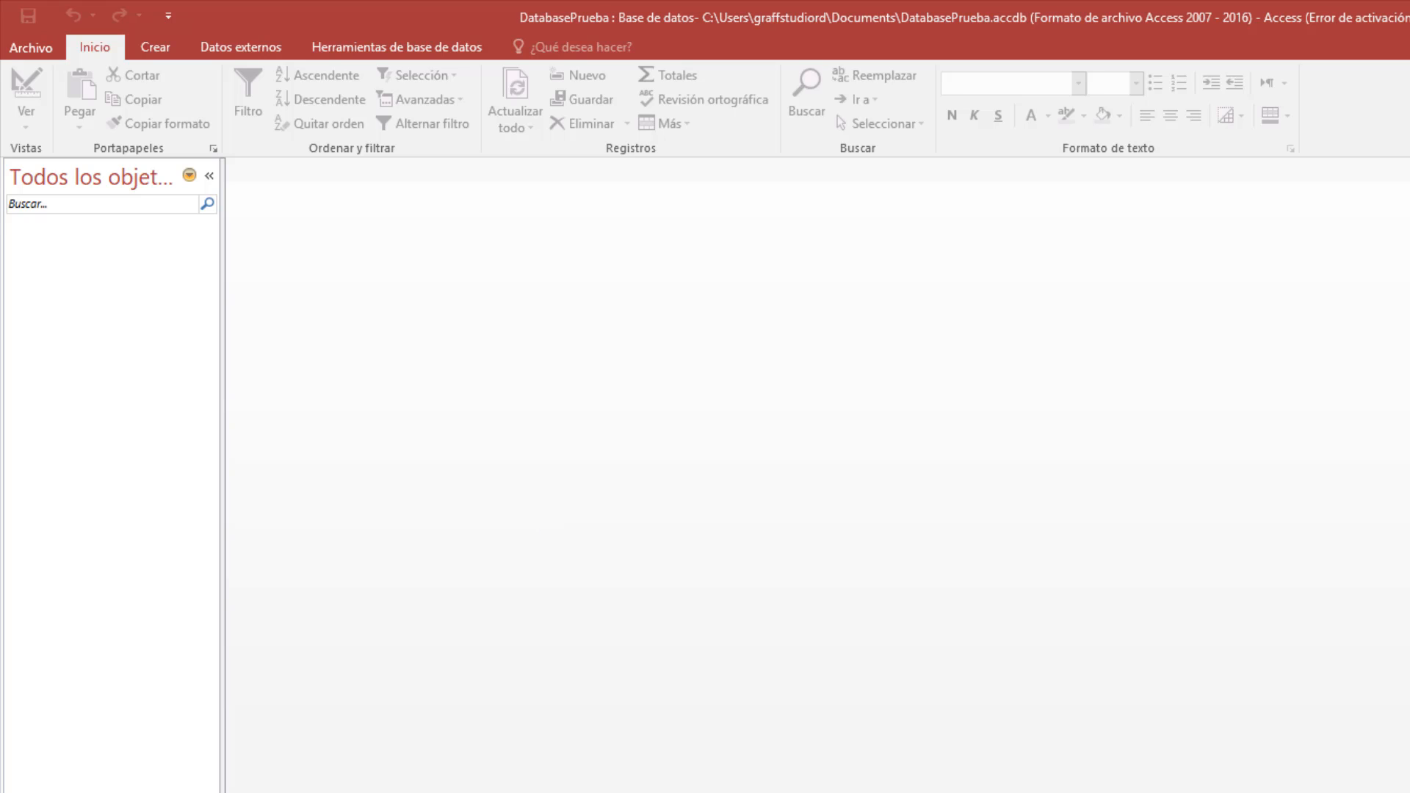
# Return to Notepad and select 'Base de Dato' and 'Sistema de Facturacion' in the title.
pyautogui.hotkey('alt', 'Tab')
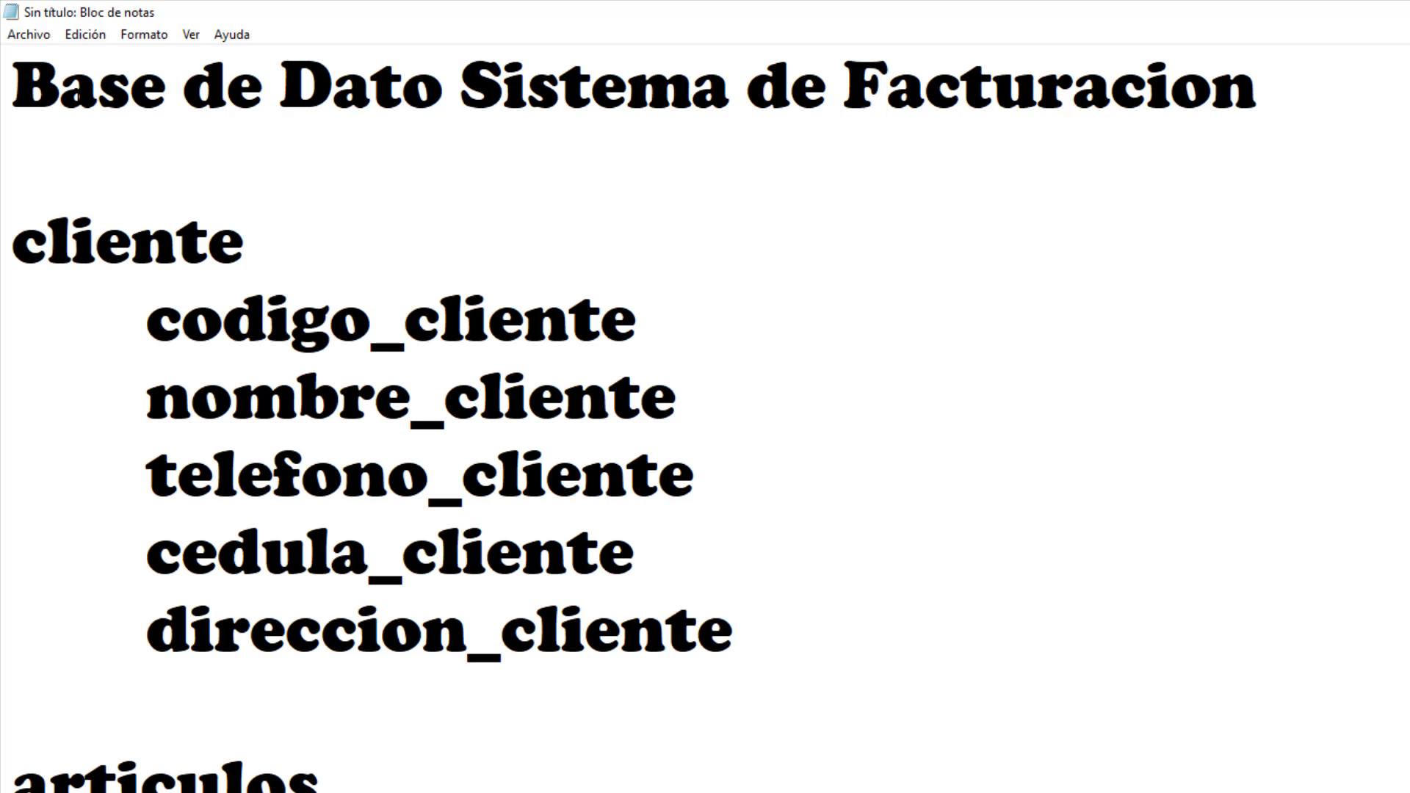
pyautogui.moveTo(1325, 89); pyautogui.dragTo(465, 99)
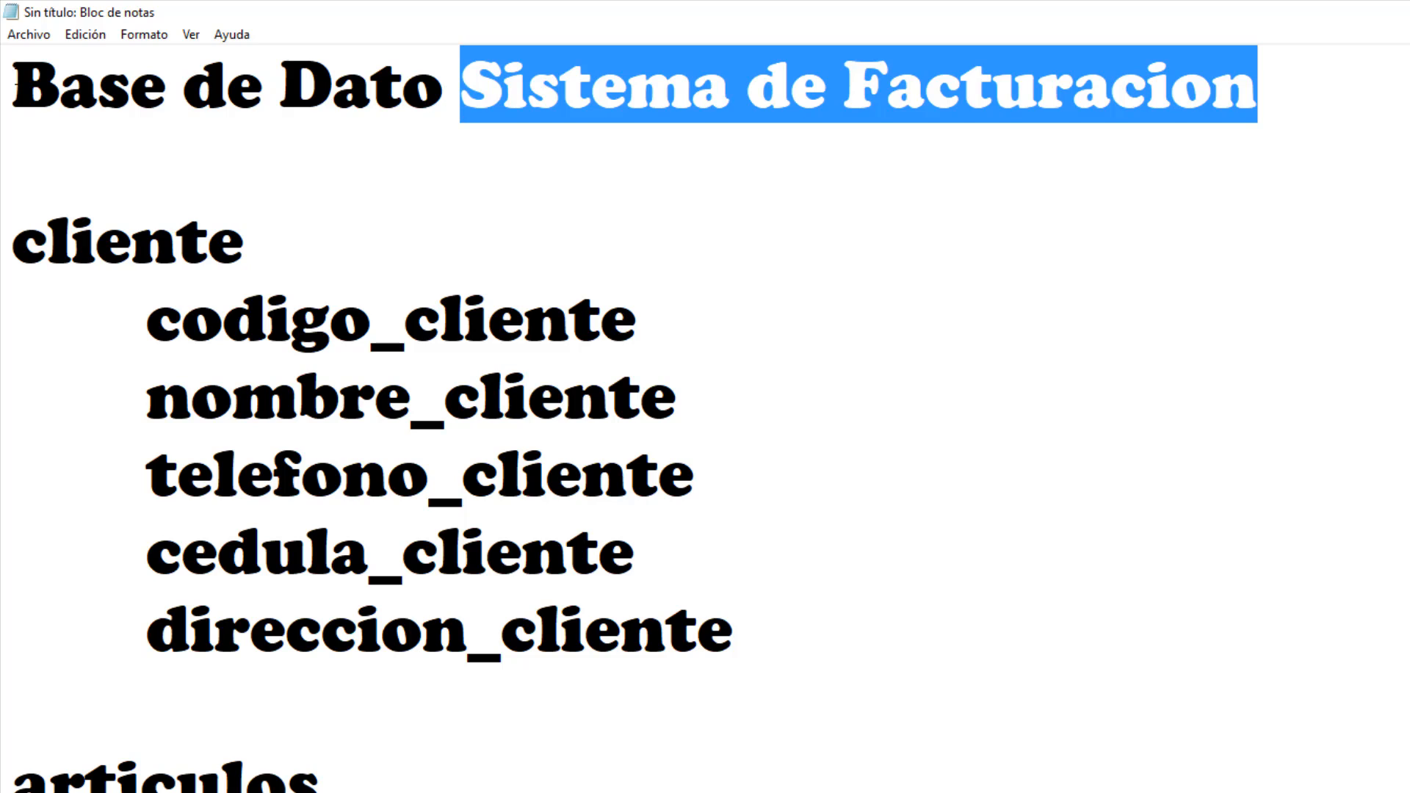
pyautogui.moveTo(11, 86); pyautogui.dragTo(434, 83)
pyautogui.click(523, 85)
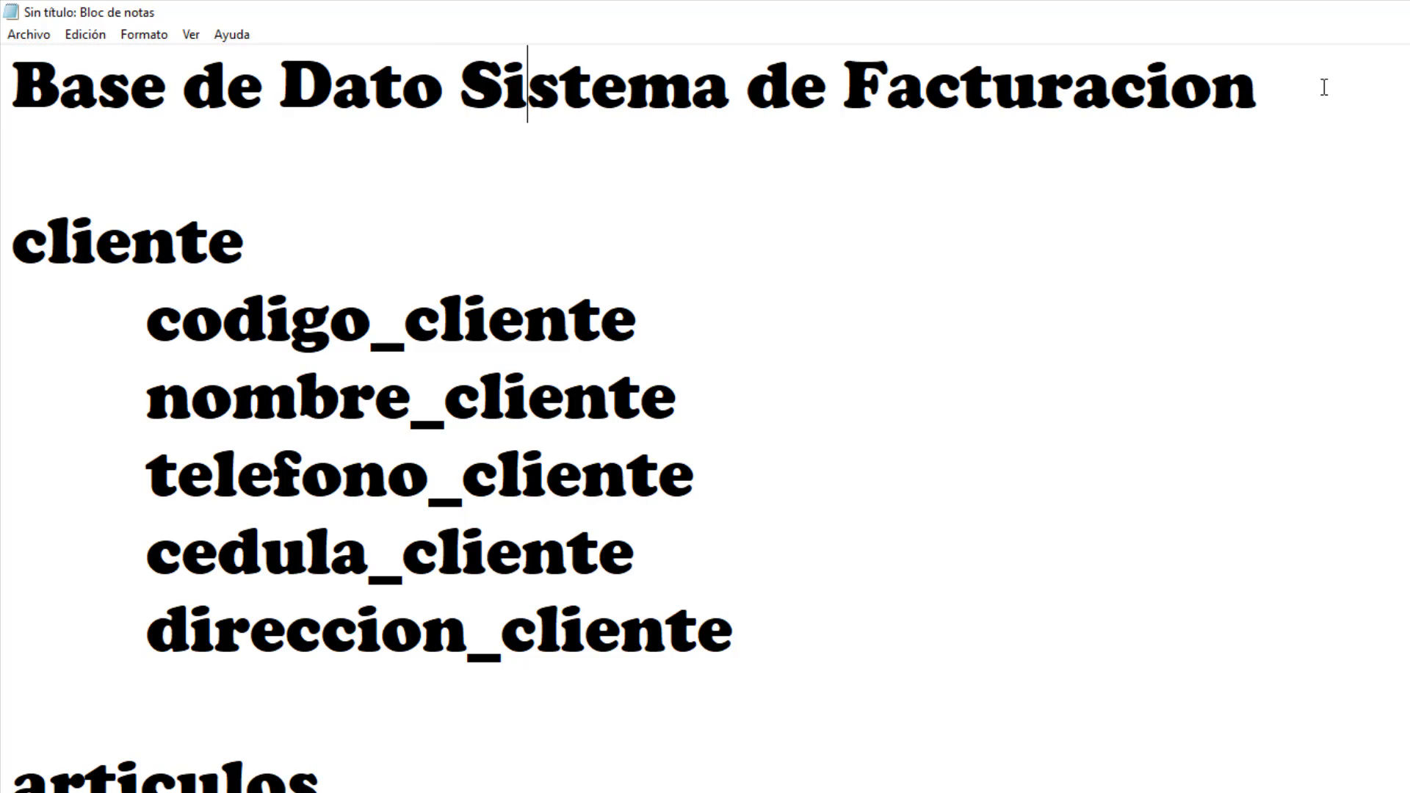
pyautogui.moveTo(1388, 85); pyautogui.dragTo(473, 72)
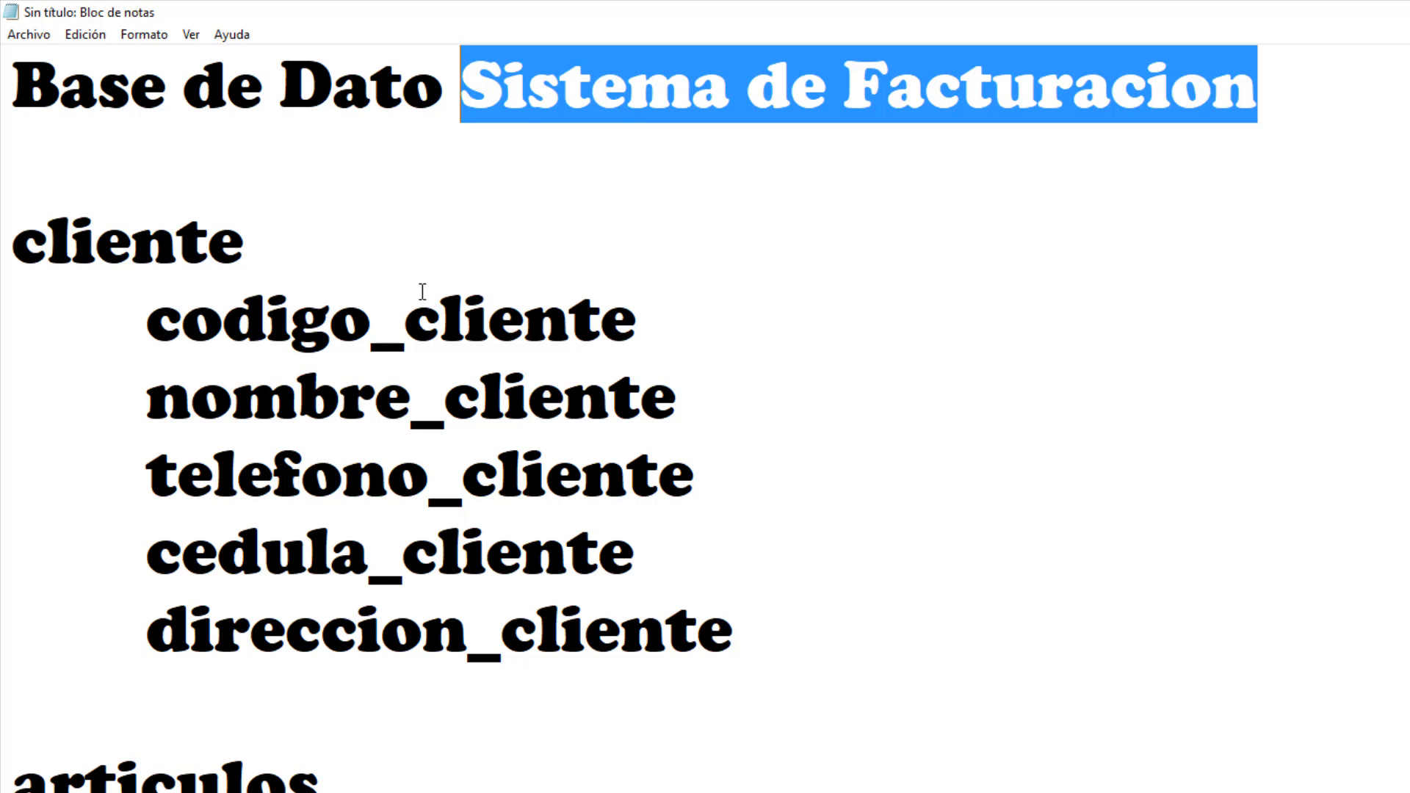
# Highlight each planned table name, from cliente through detalles de factura.
pyautogui.scroll(-5, 422, 293)
pyautogui.scroll(-5, 422, 293)
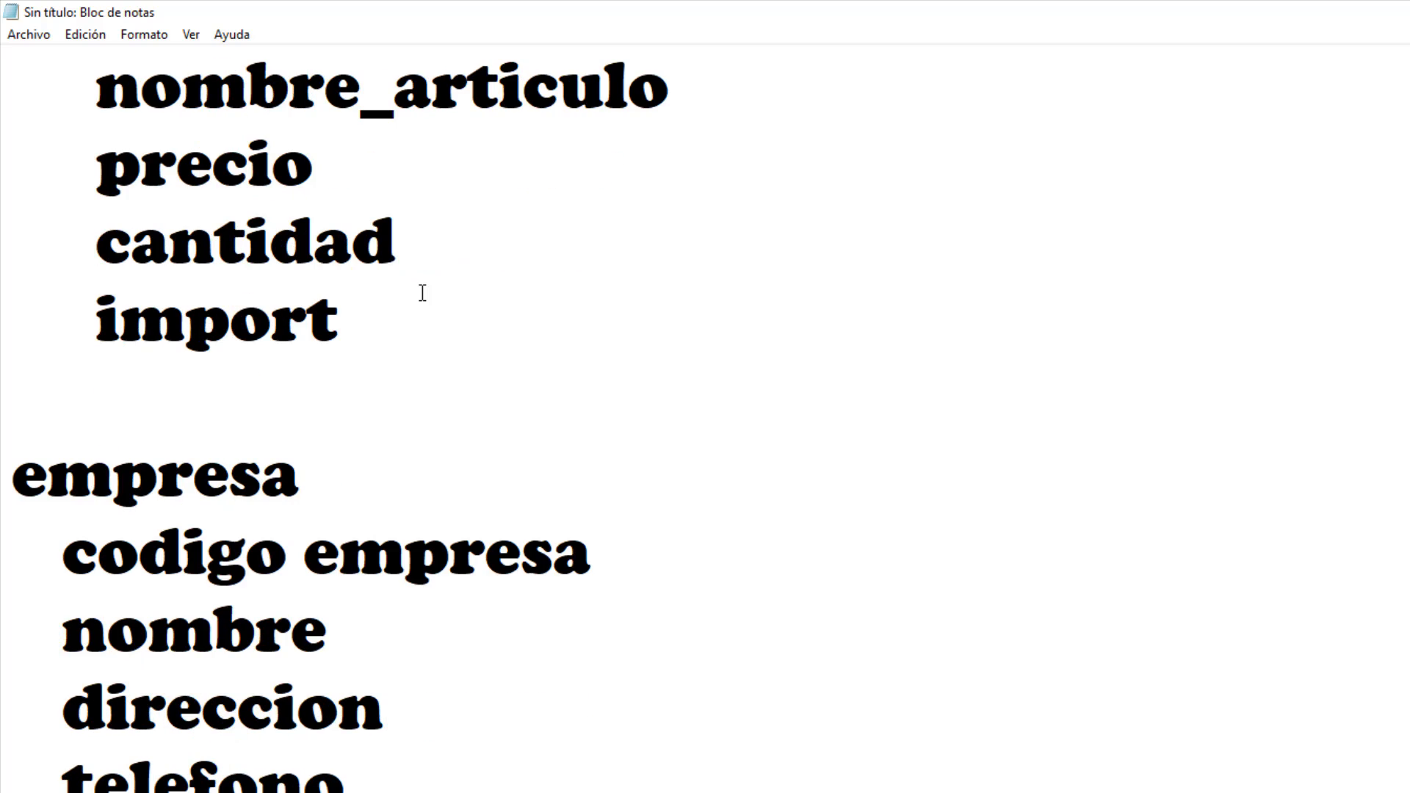
pyautogui.scroll(10, 422, 293)
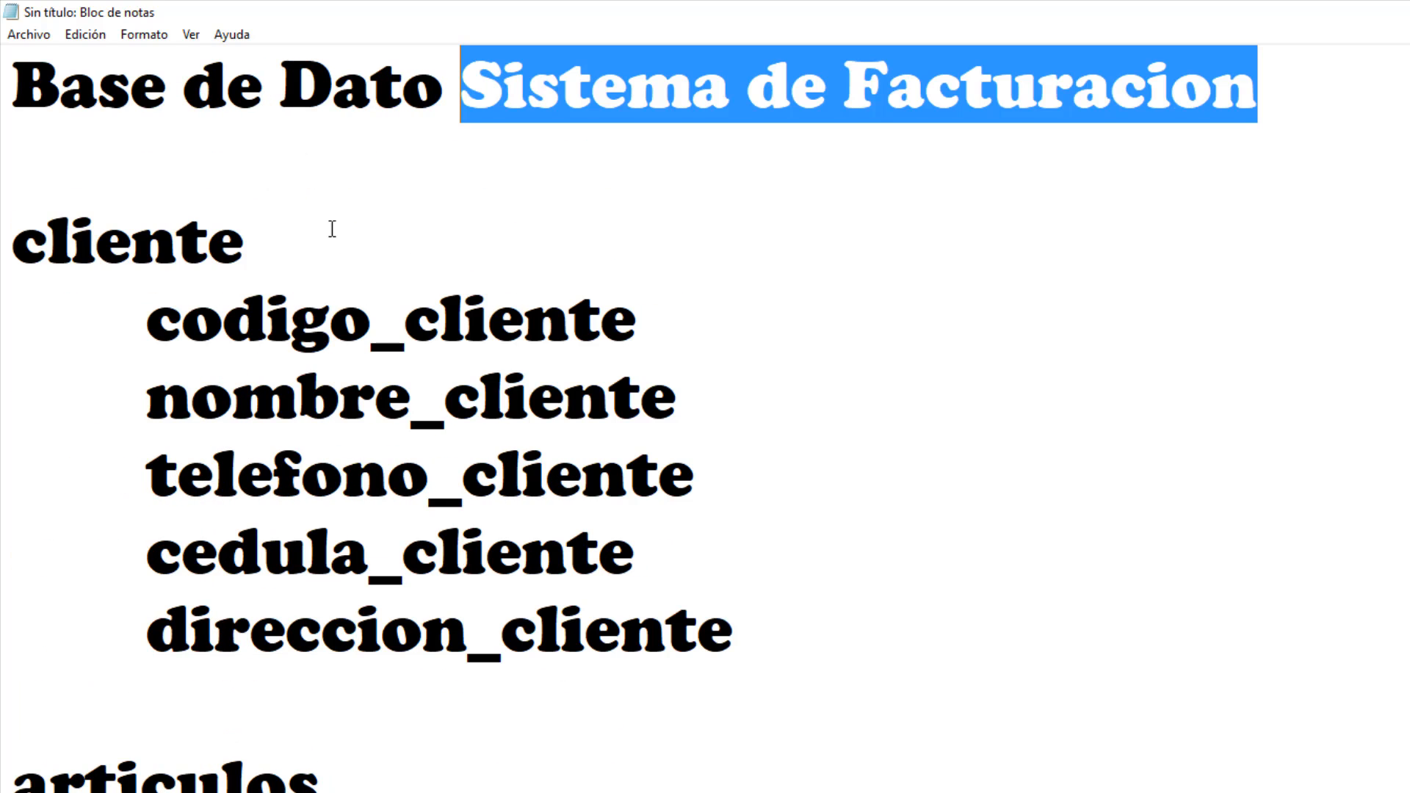
pyautogui.moveTo(349, 248); pyautogui.dragTo(3, 247)
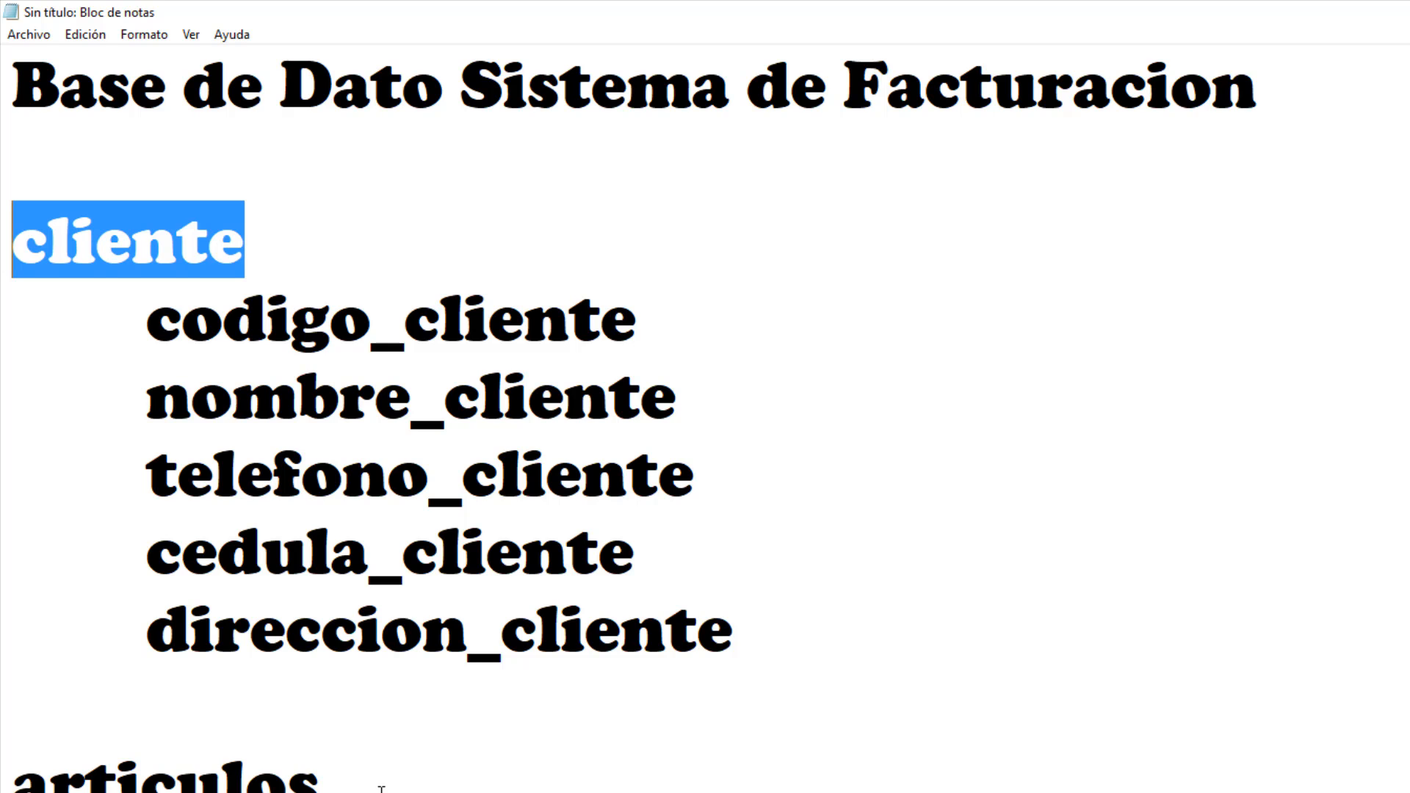
pyautogui.moveTo(381, 790); pyautogui.dragTo(6, 779)
pyautogui.scroll(-5, 262, 723)
pyautogui.moveTo(389, 426); pyautogui.dragTo(3, 430)
pyautogui.scroll(-3, 280, 381)
pyautogui.moveTo(644, 240); pyautogui.dragTo(6, 242)
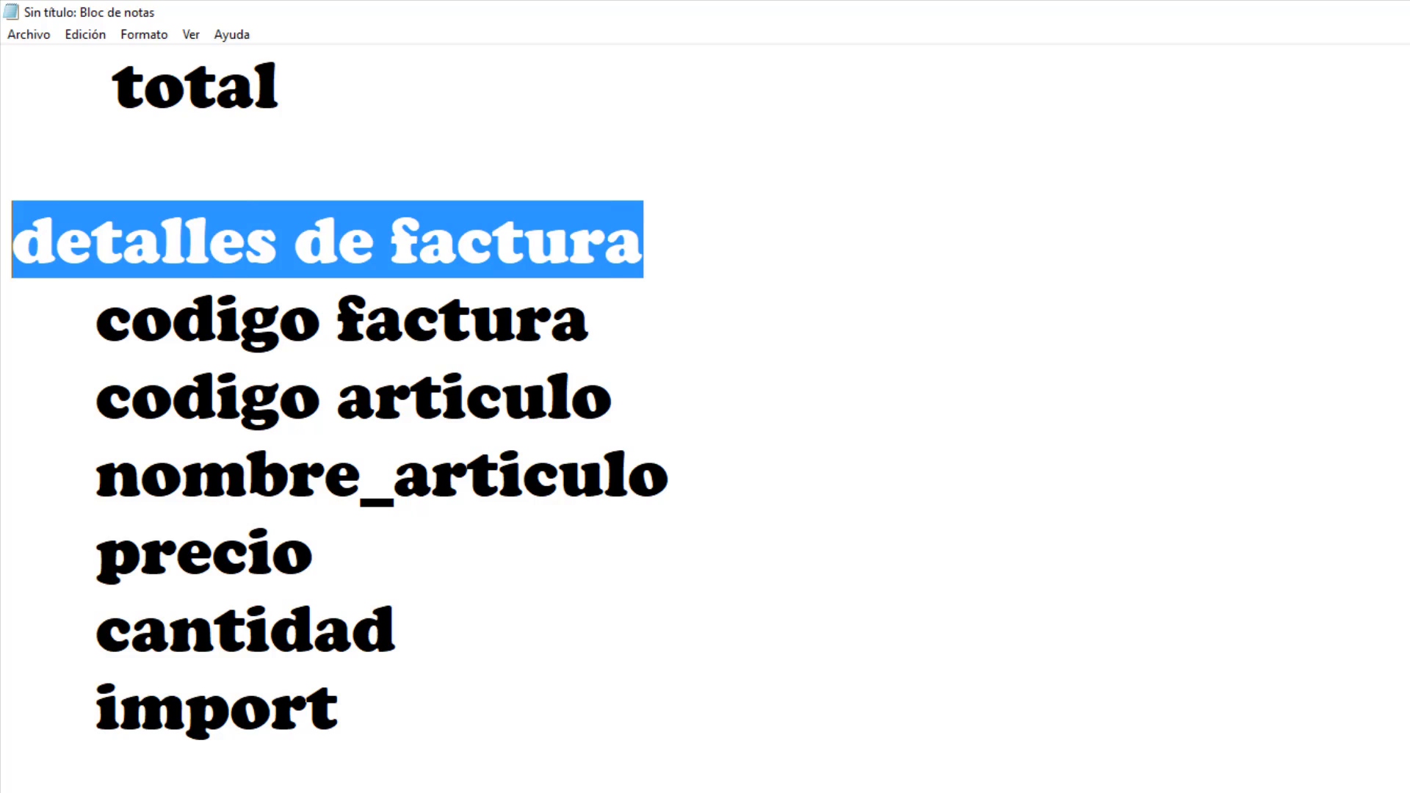
pyautogui.click(3, 273)
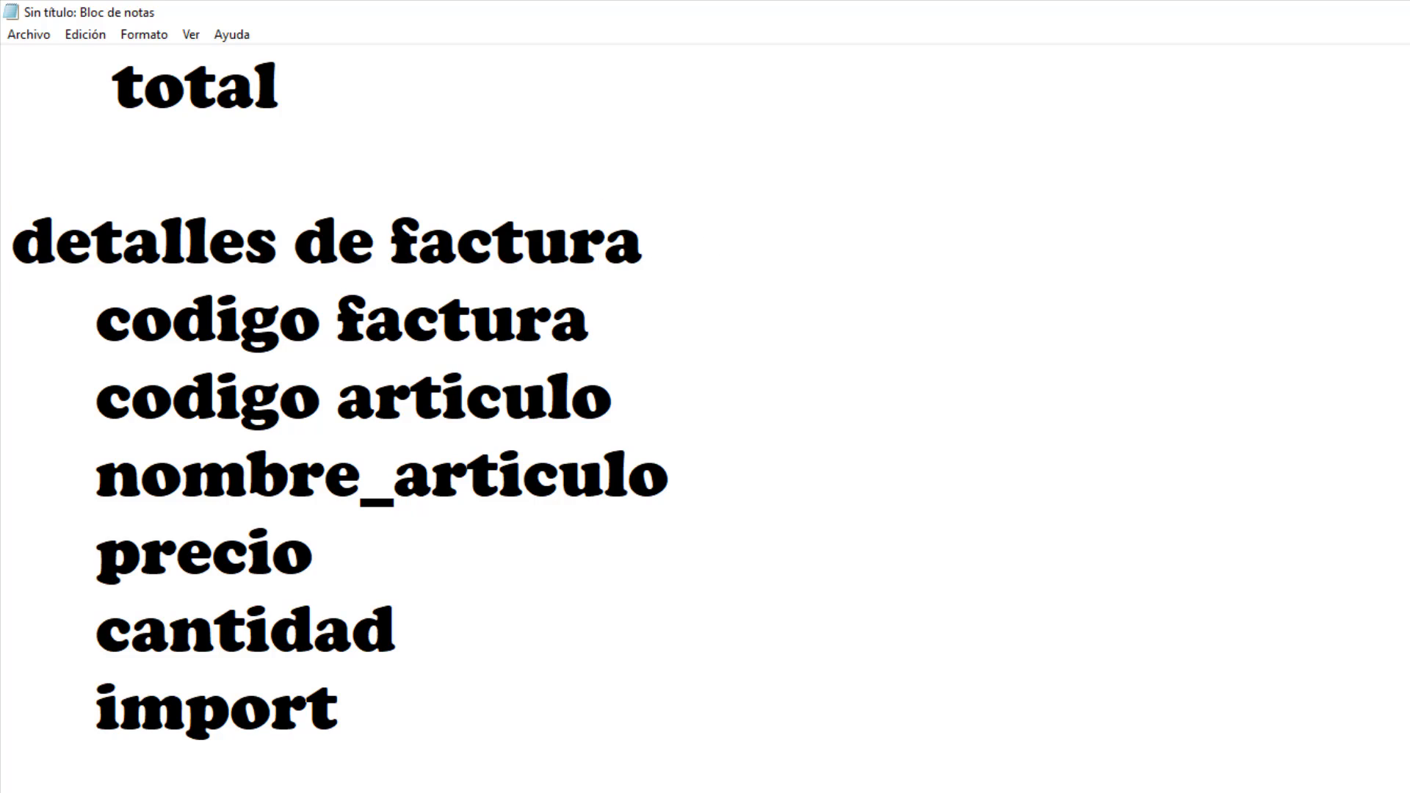
pyautogui.scroll(10, 382, 569)
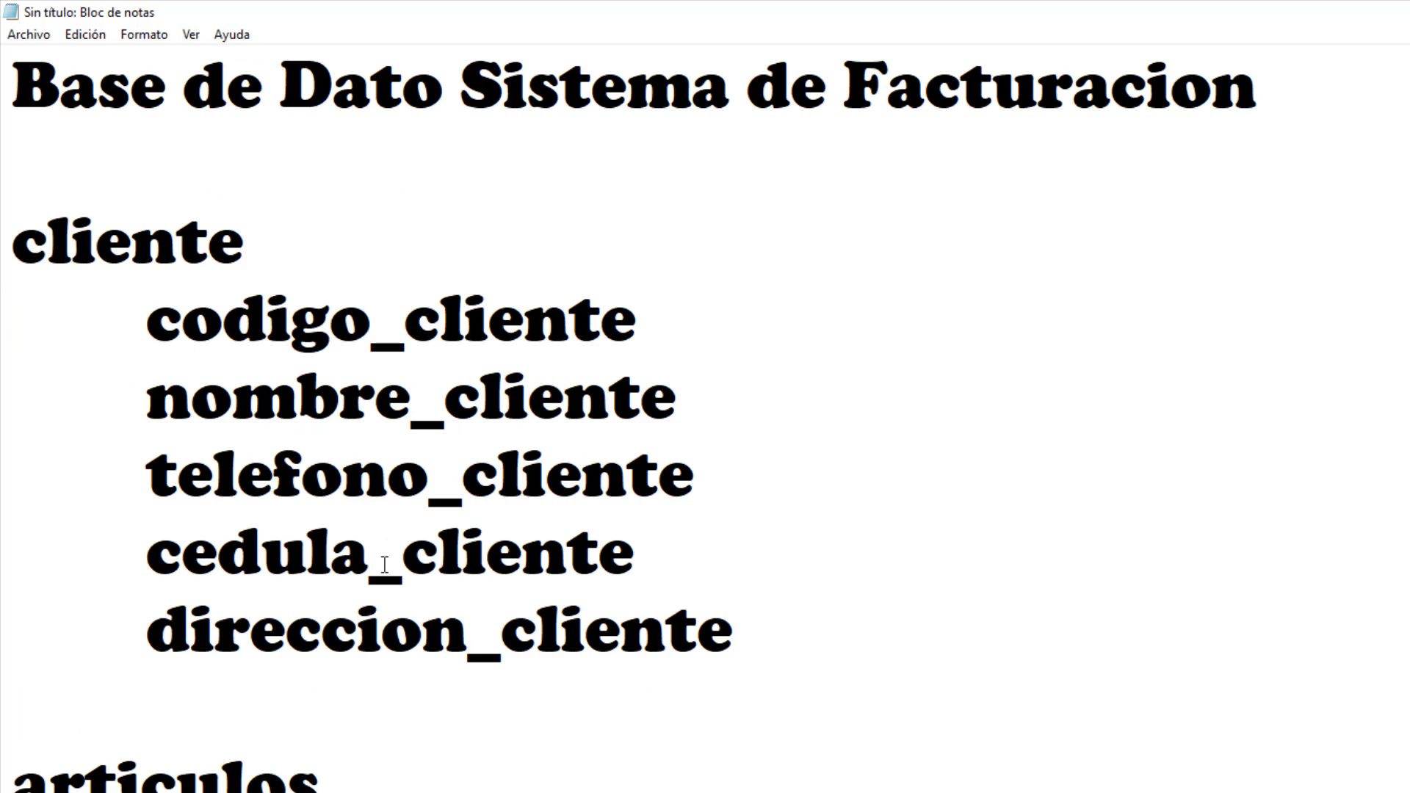
# Go over the five cliente fields, starting with codigo_cliente and nombre_cliente.
pyautogui.click(175, 242)
pyautogui.moveTo(289, 249); pyautogui.dragTo(31, 261)
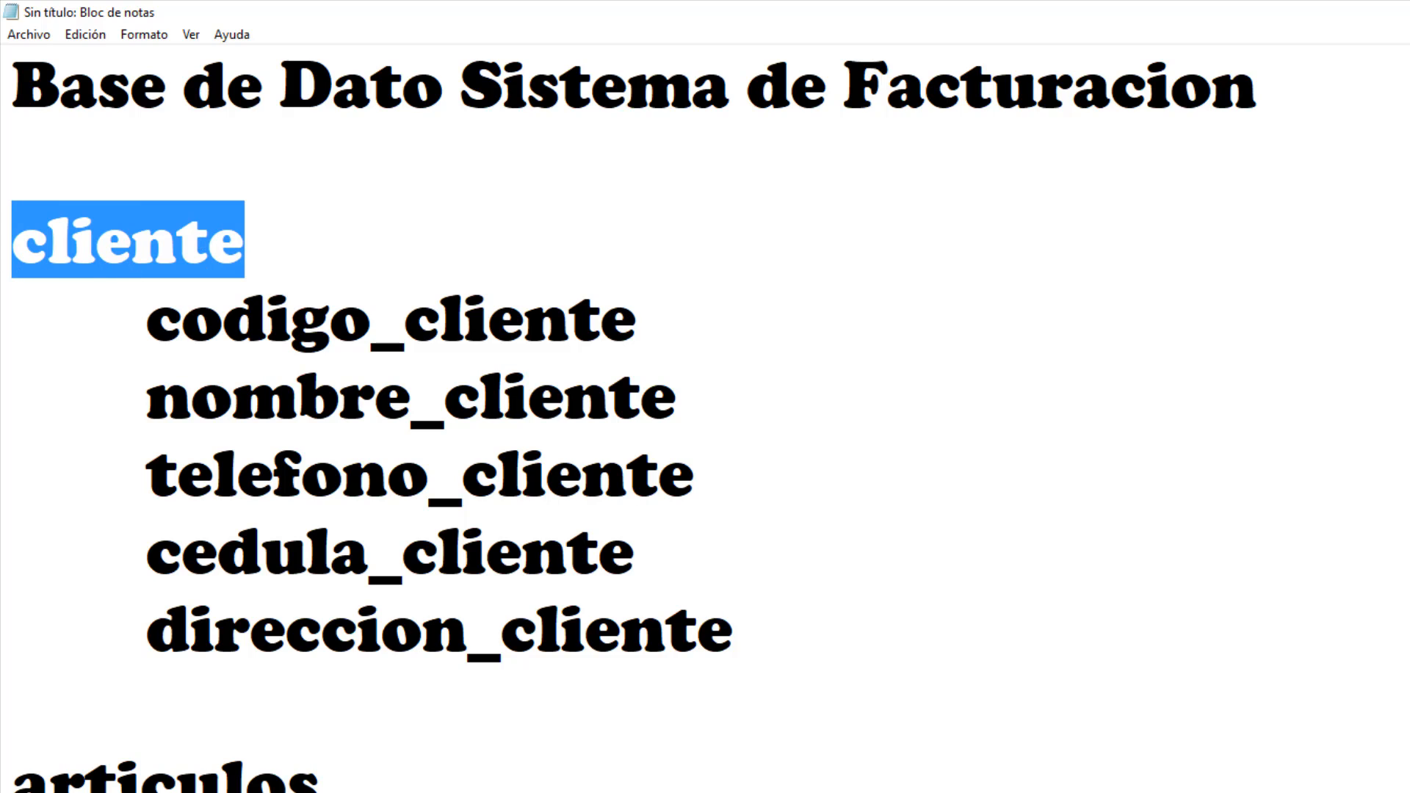
pyautogui.moveTo(321, 783); pyautogui.dragTo(290, 780)
pyautogui.click(144, 216)
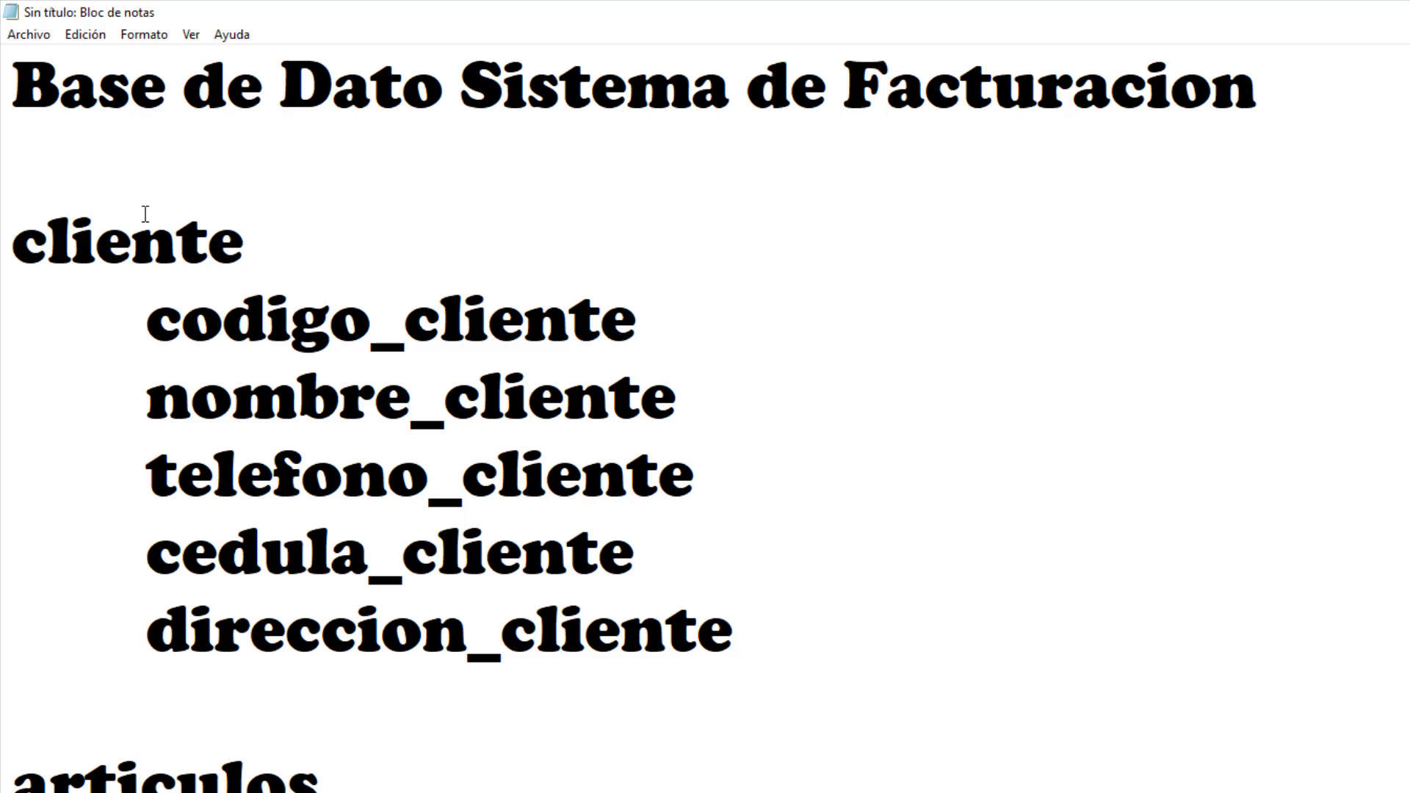
pyautogui.moveTo(137, 320); pyautogui.dragTo(637, 320)
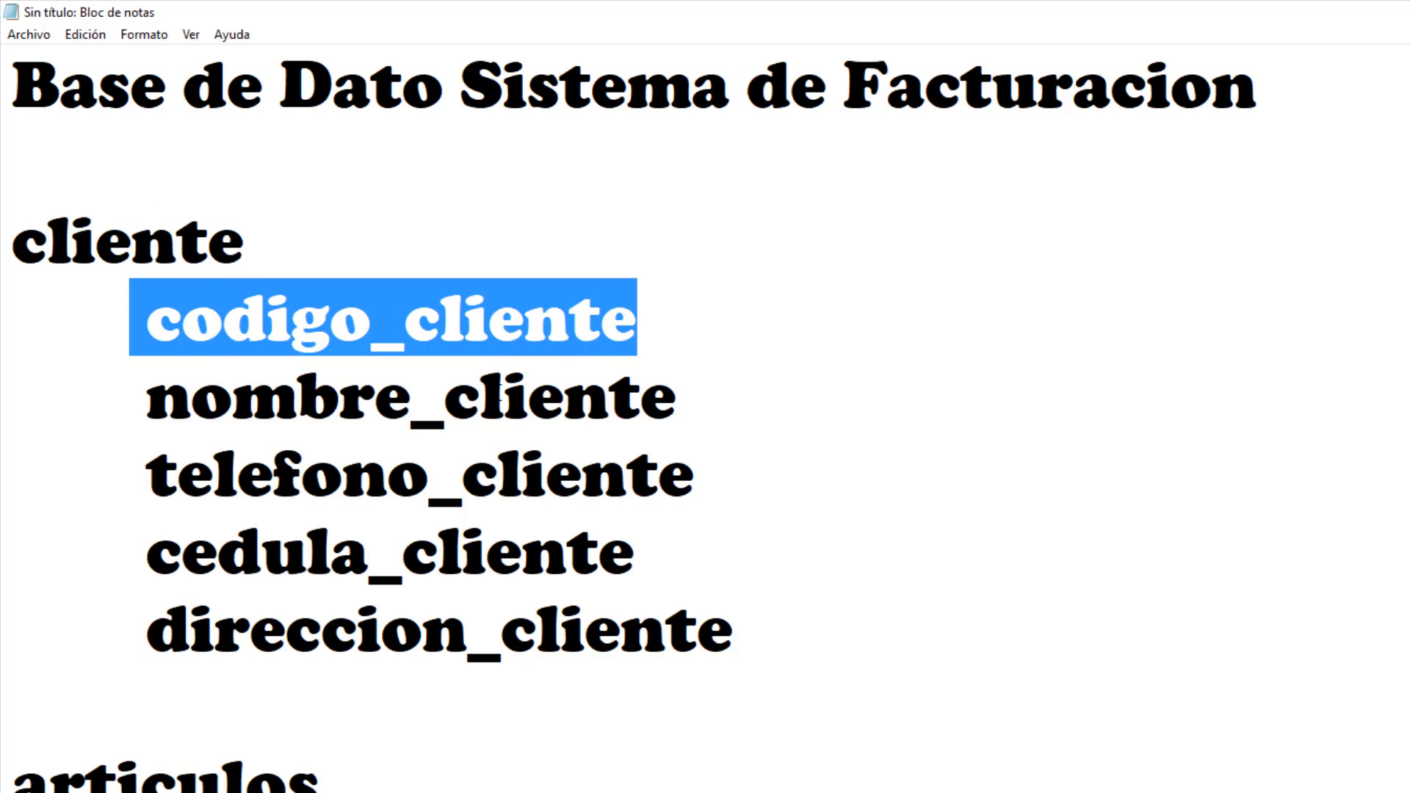
pyautogui.moveTo(501, 393); pyautogui.dragTo(771, 621)
pyautogui.click(772, 621)
pyautogui.click(315, 312)
pyautogui.click(390, 399)
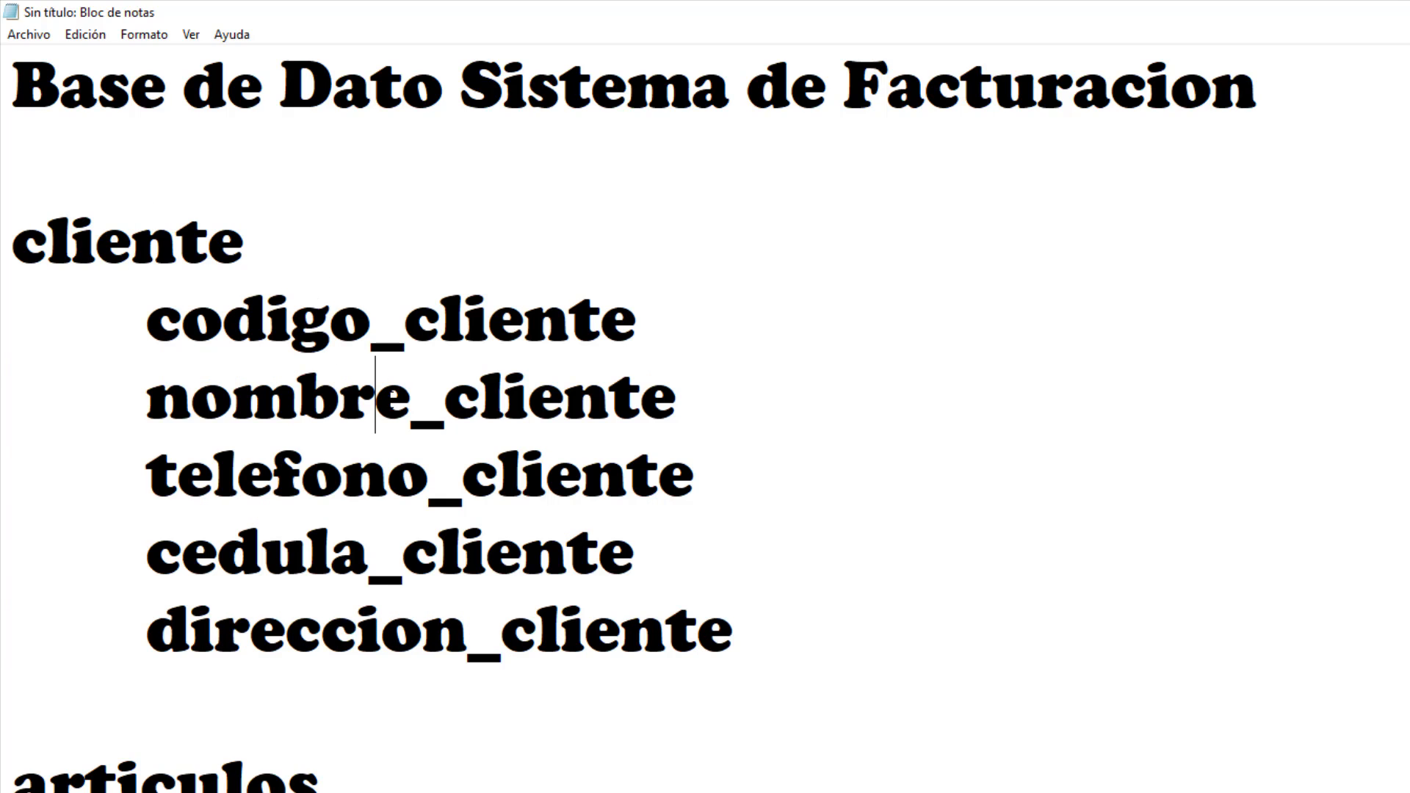
pyautogui.press('Down')
pyautogui.press('Down')
pyautogui.press('Down')
# Select the word cliente in the notes and switch to the DatabasePrueba window in Access.
pyautogui.scroll(-2, 446, 373)
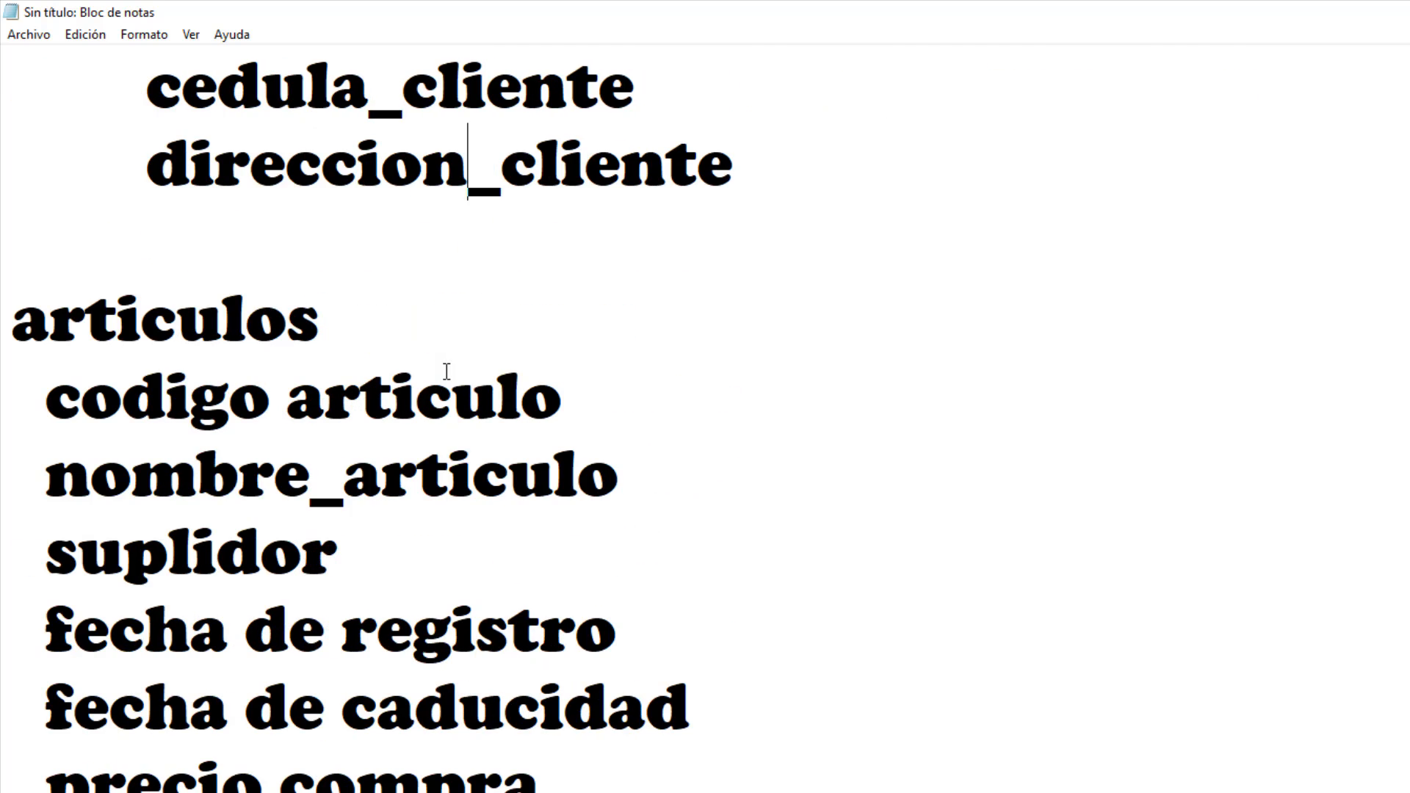
pyautogui.scroll(-2, 440, 371)
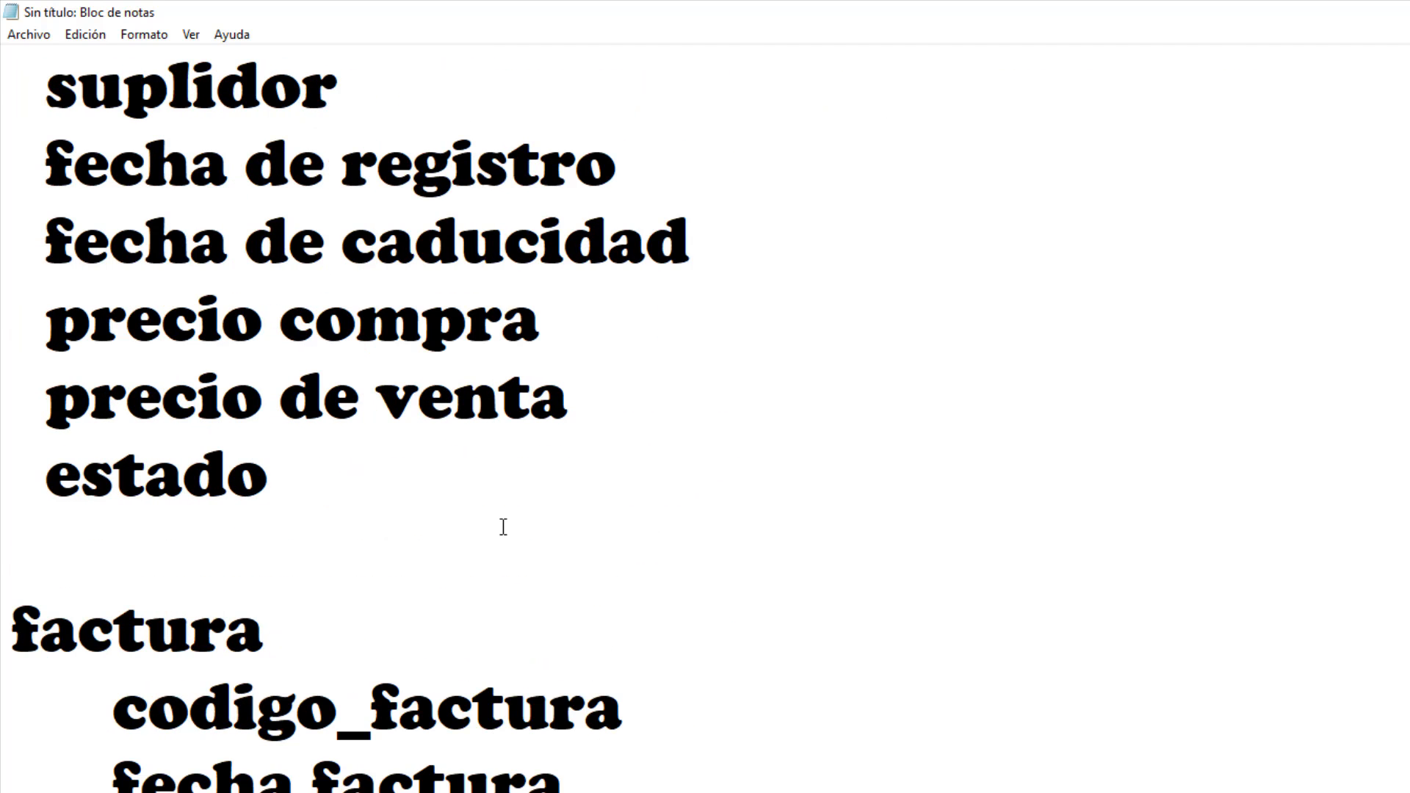
pyautogui.scroll(-7, 500, 533)
pyautogui.scroll(5, 490, 540)
pyautogui.scroll(5, 488, 537)
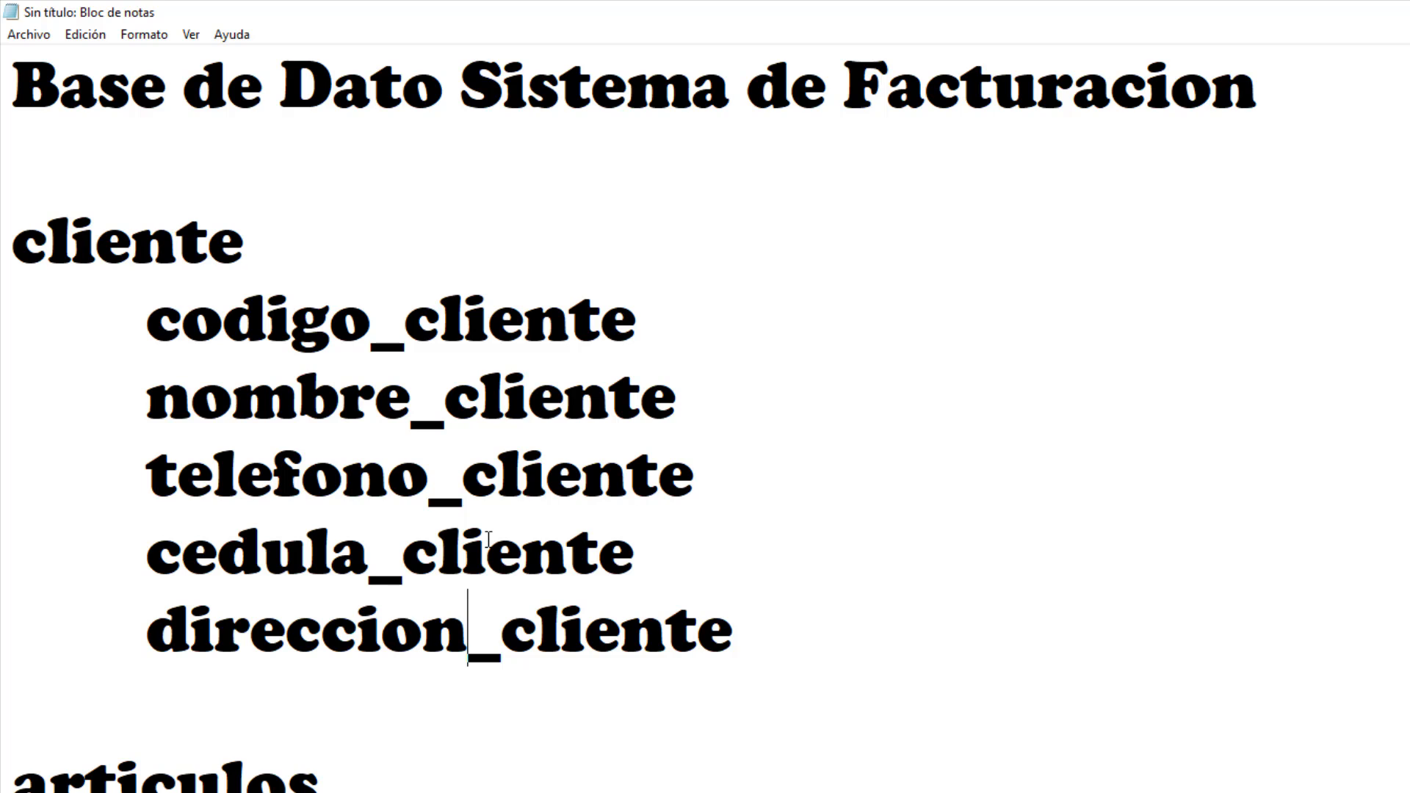
pyautogui.scroll(-2, 478, 534)
pyautogui.scroll(2, 478, 535)
pyautogui.moveTo(320, 247); pyautogui.dragTo(3, 223)
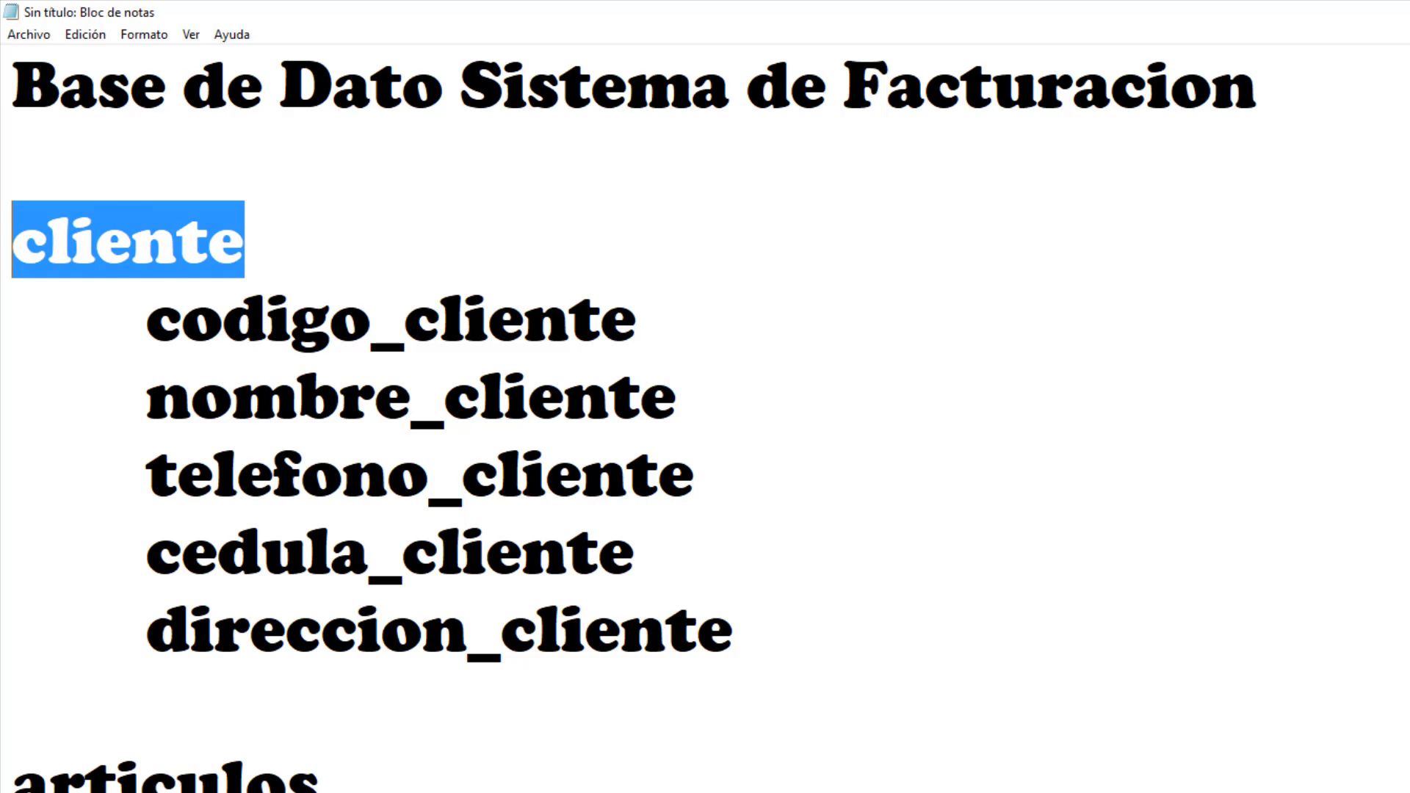
pyautogui.hotkey('alt', 'Tab')
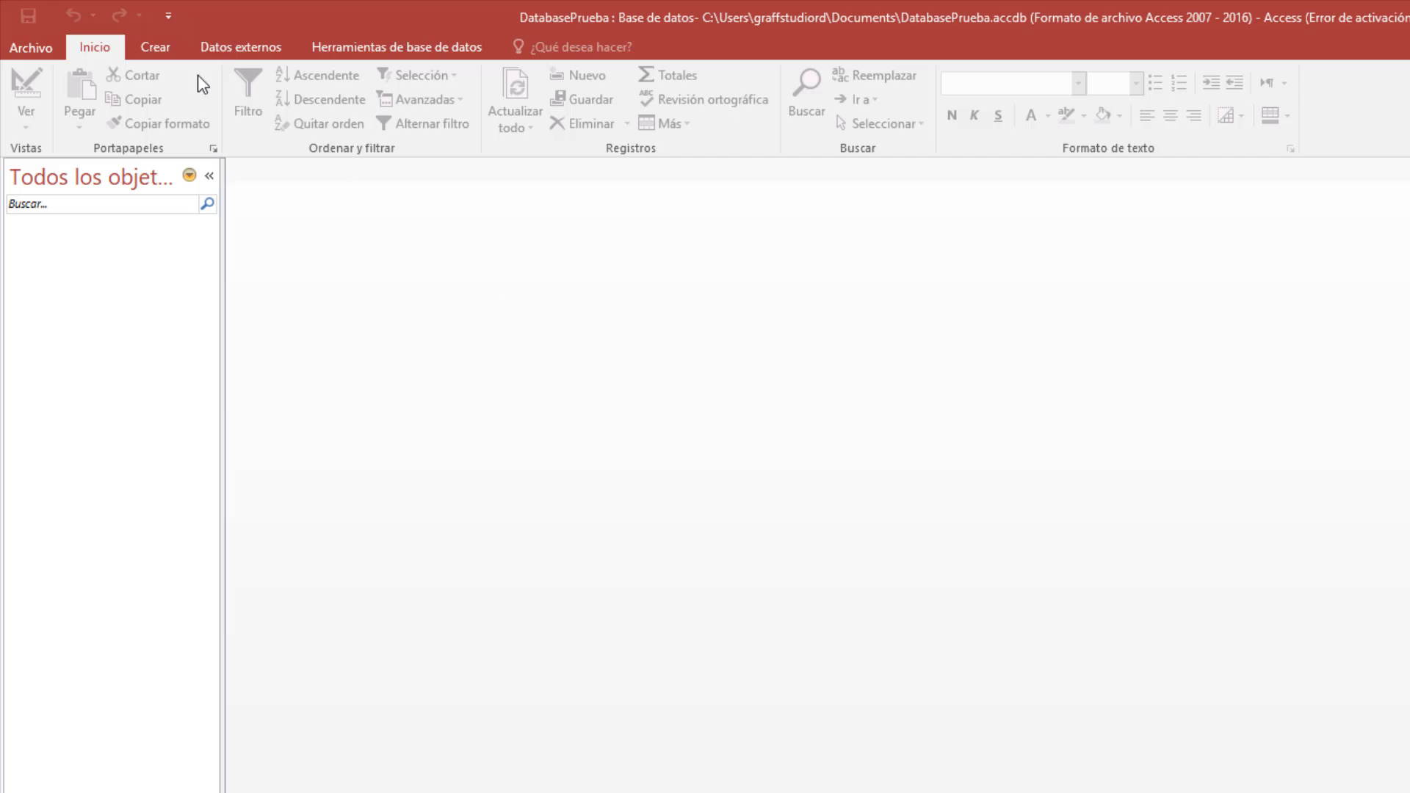
# Create blank table Tabla1 from the Crear tab and select its new-field column.
pyautogui.click(170, 46)
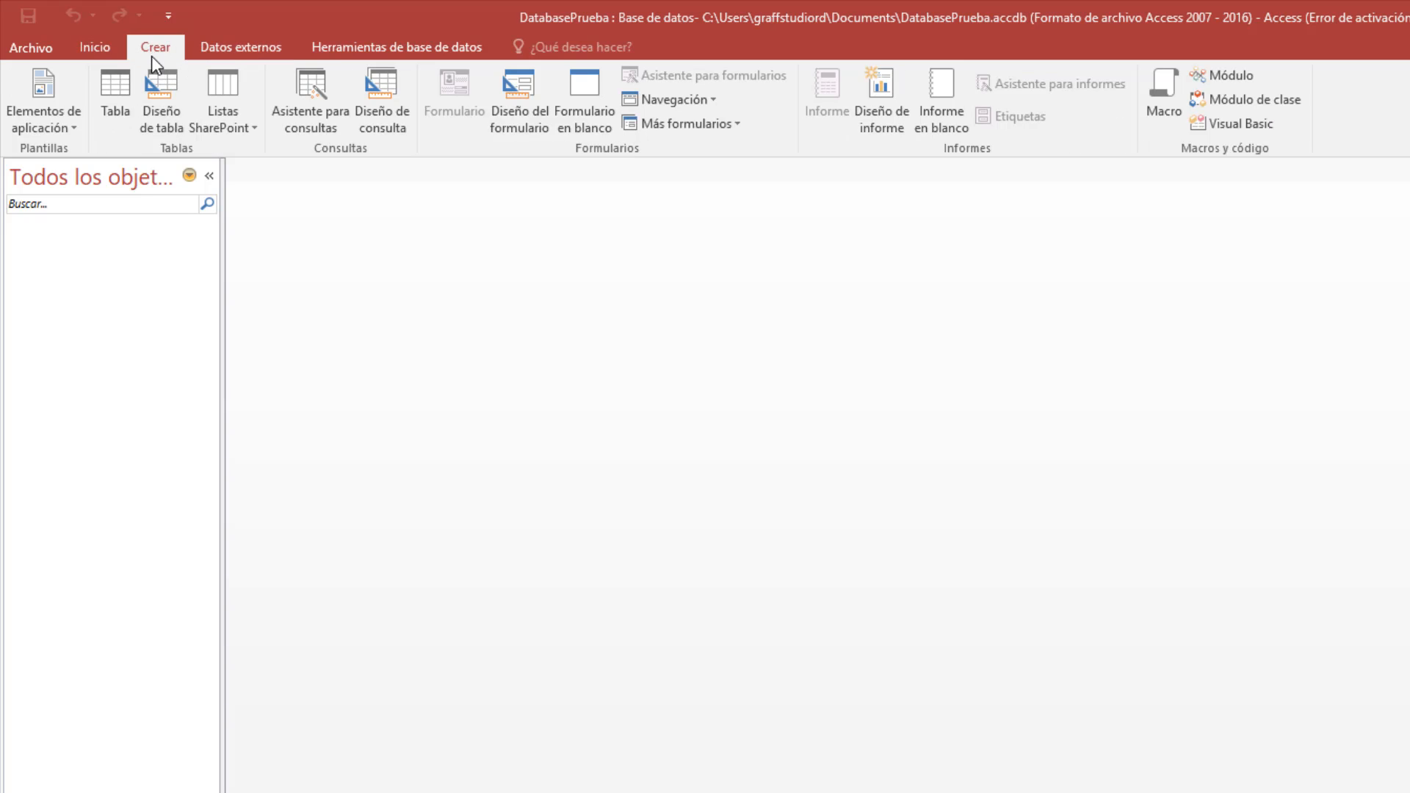
pyautogui.click(116, 94)
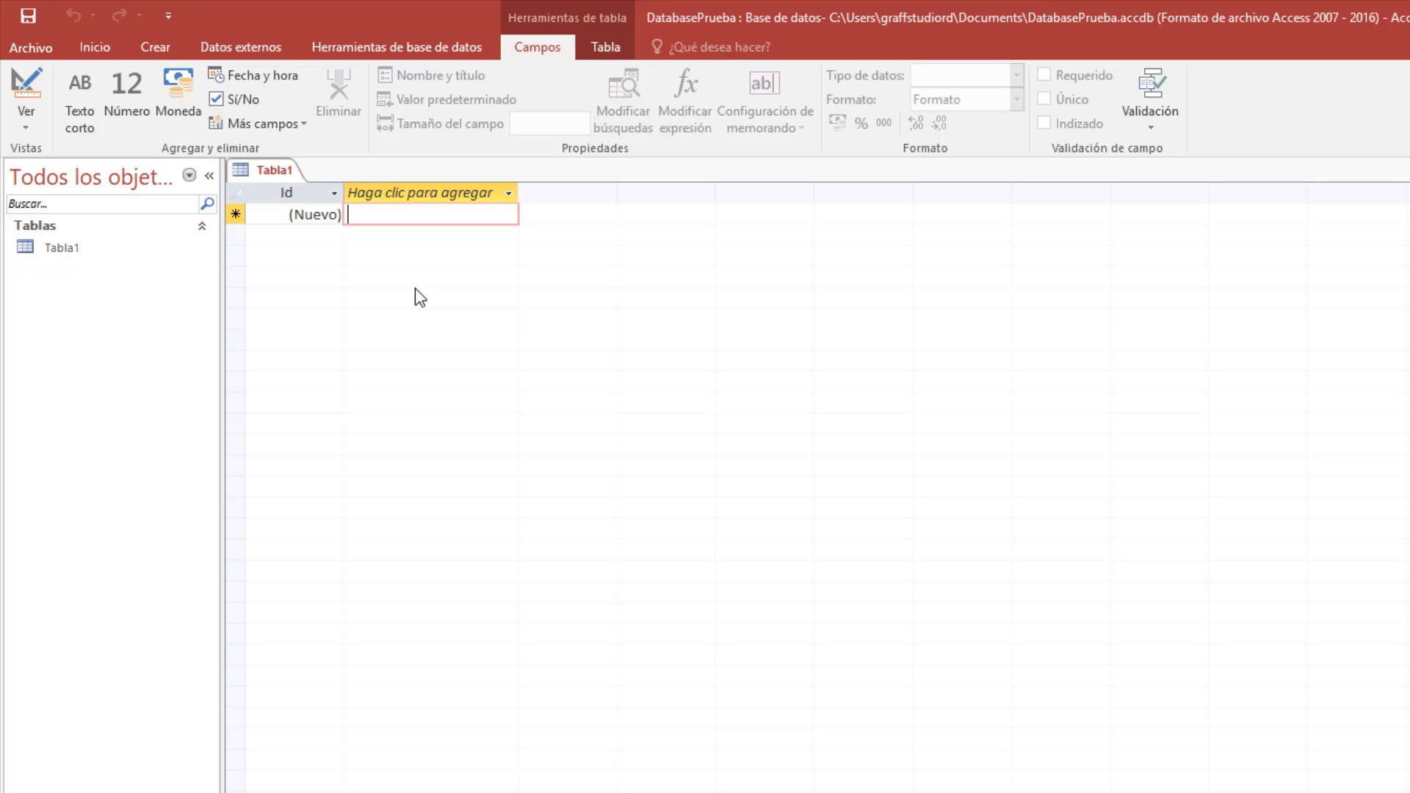
pyautogui.click(100, 248)
pyautogui.click(412, 216)
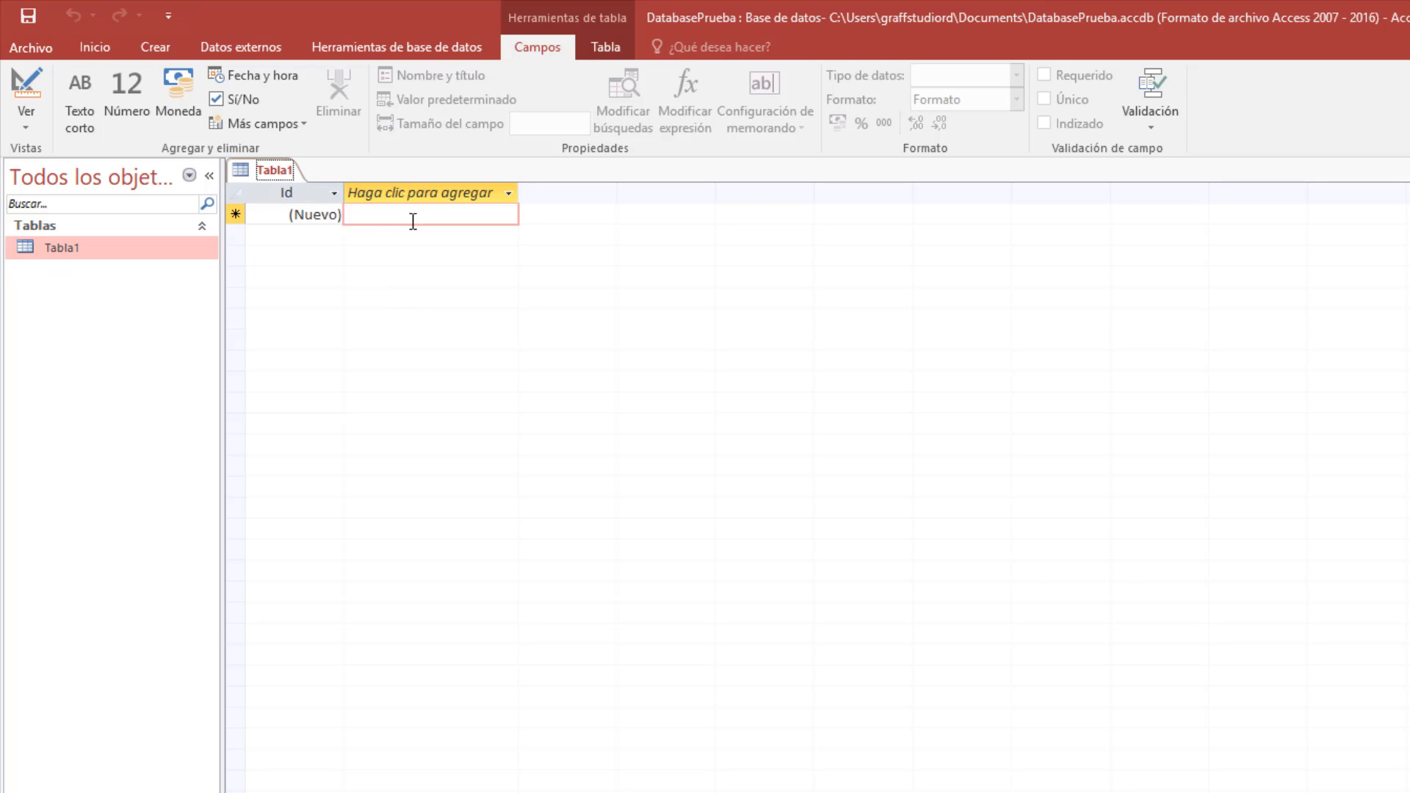
pyautogui.click(257, 170)
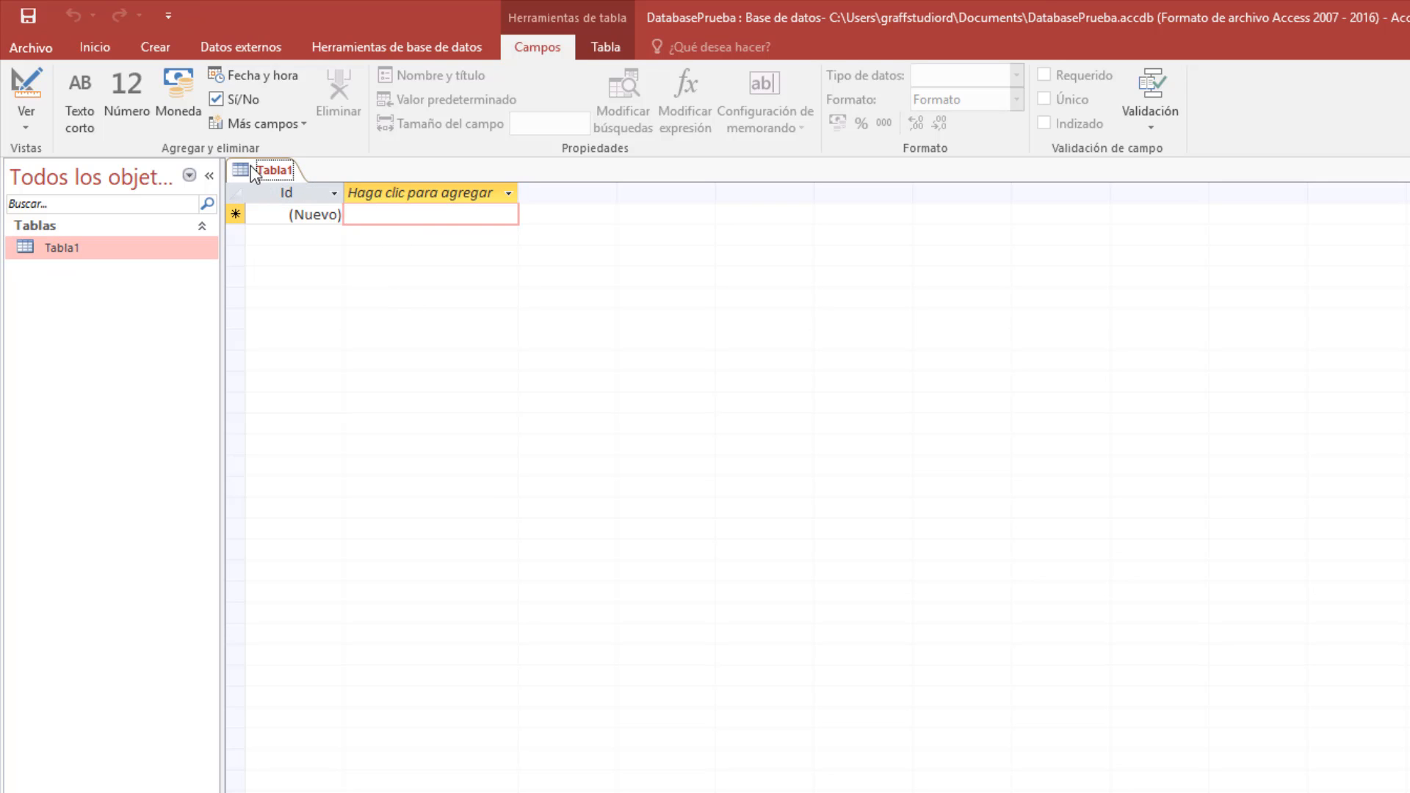
# Save Tabla1, entering Cliente as the table name.
pyautogui.rightClick(288, 173)
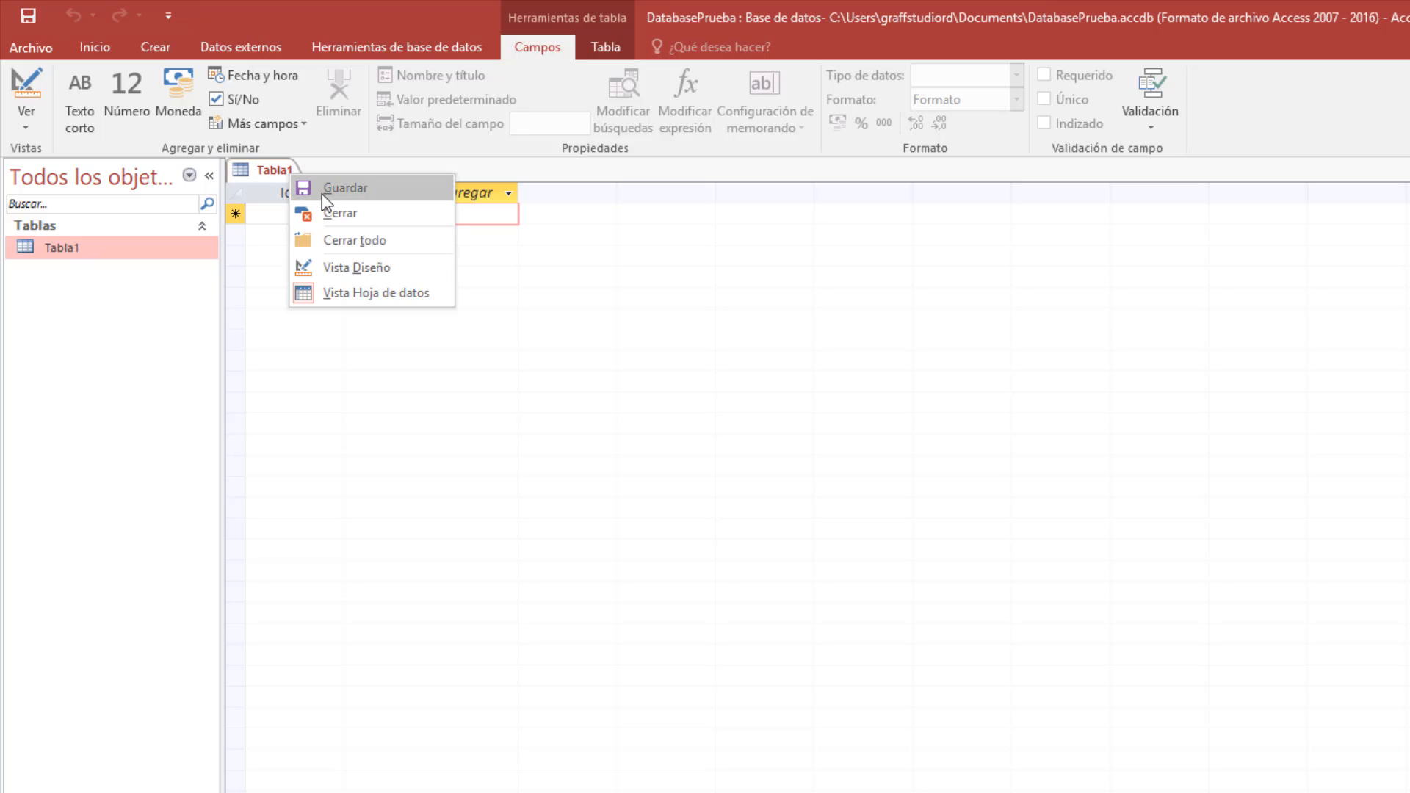
pyautogui.click(322, 192)
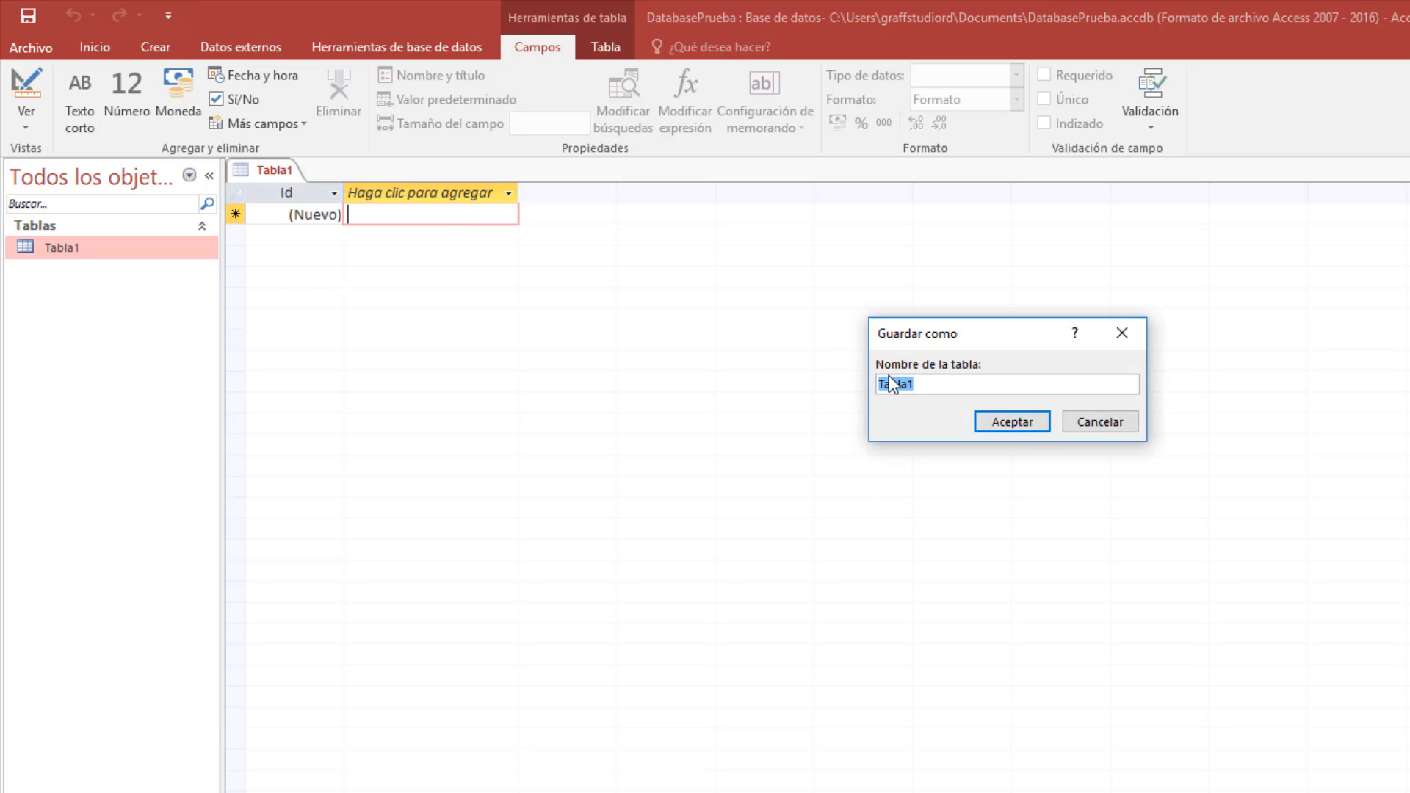
pyautogui.moveTo(931, 390); pyautogui.dragTo(837, 384)
pyautogui.write('Cle')
pyautogui.press('BackSpace')
pyautogui.press('BackSpace')
pyautogui.write('liente')
# Go back to the cliente field list in the Notepad schema plan.
pyautogui.hotkey('alt', 'Tab')
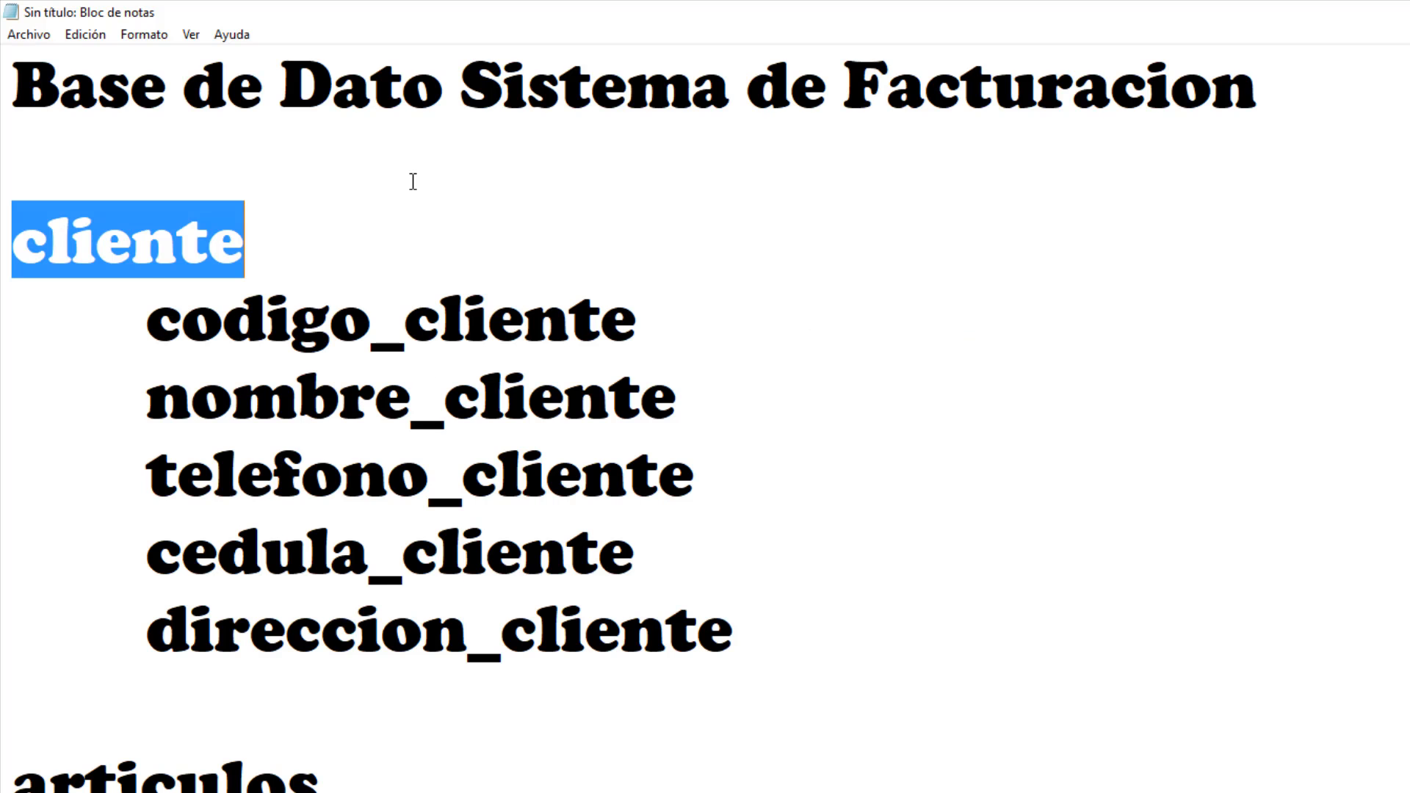
pyautogui.scroll(-3, 366, 449)
pyautogui.scroll(3, 368, 450)
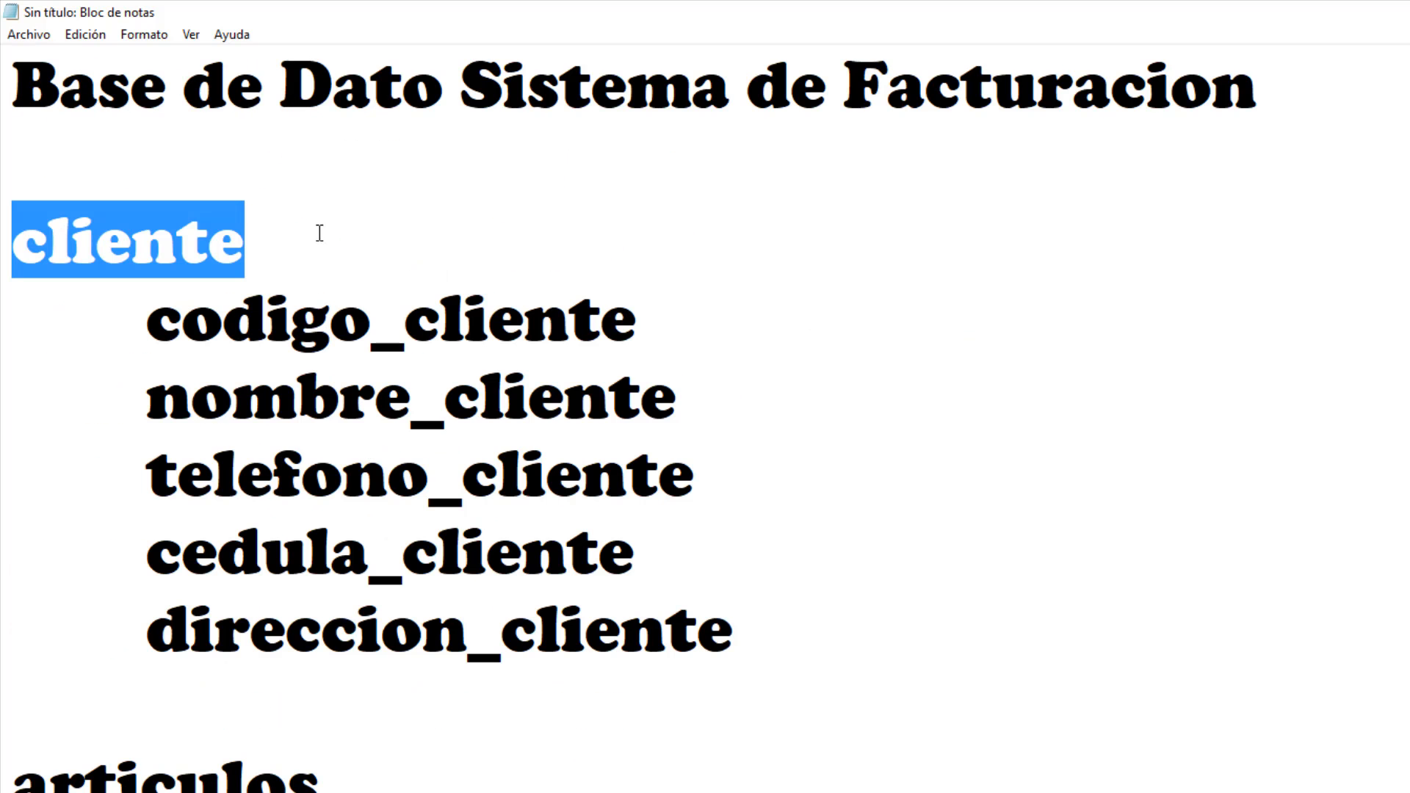
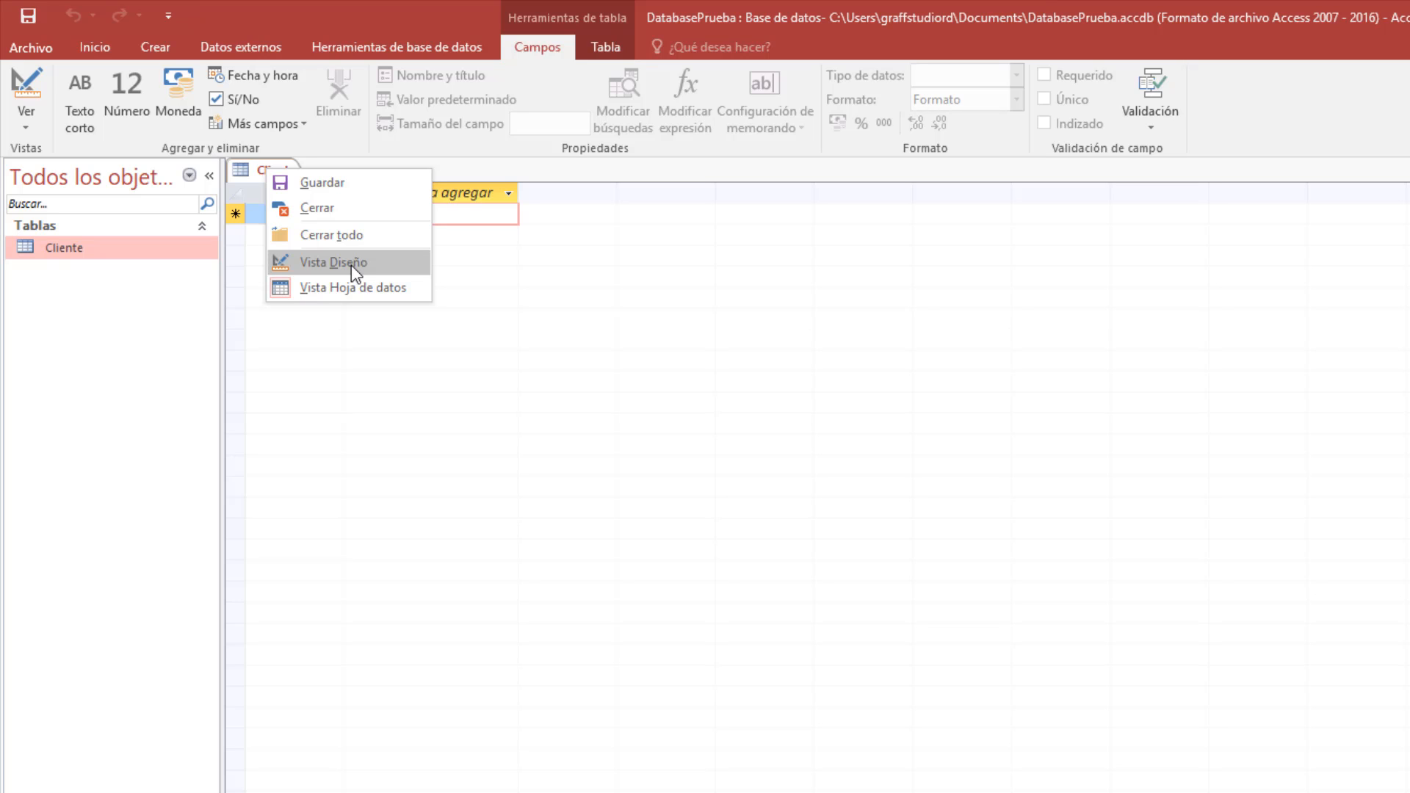
# Switch Cliente to Design view and check that the Id field's data type is Autonumeración.
pyautogui.click(328, 263)
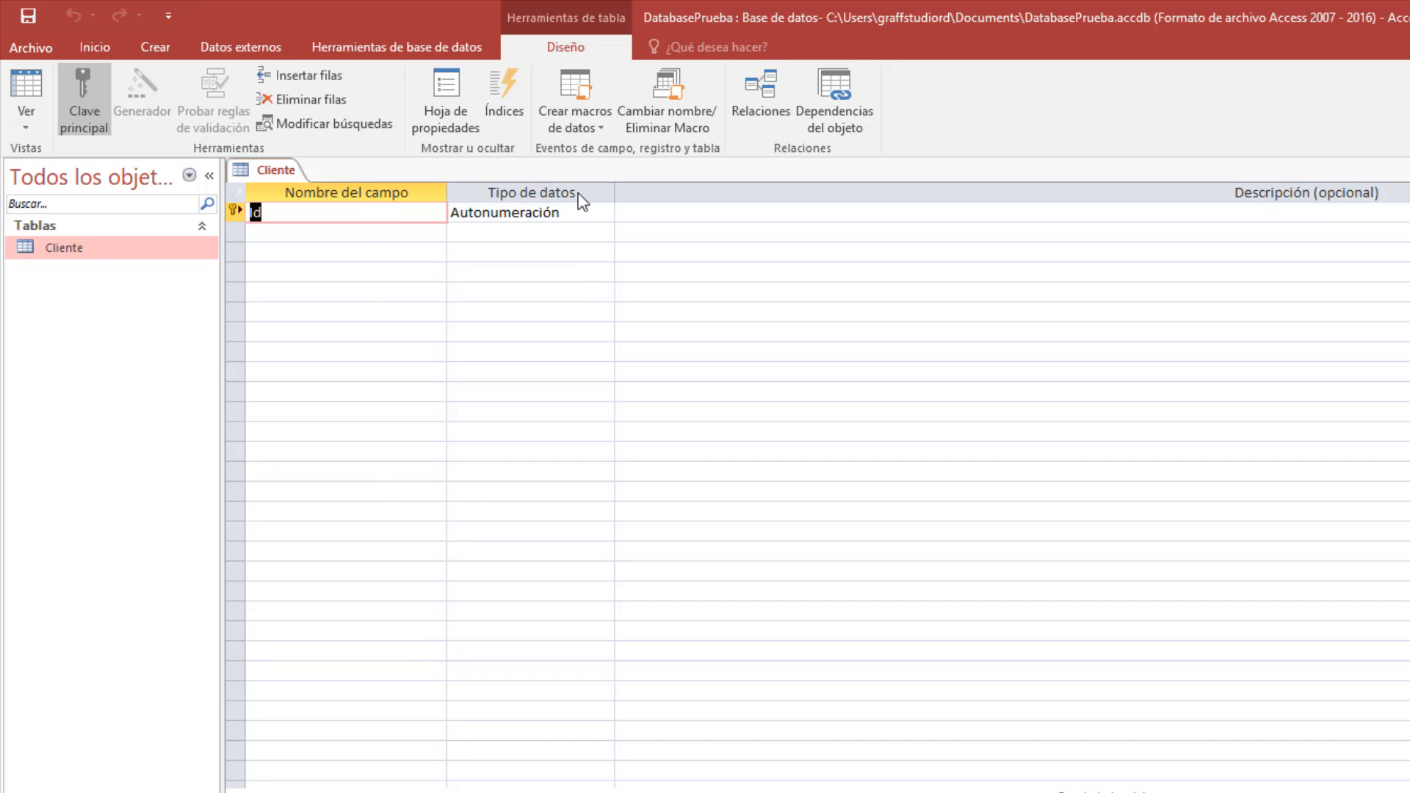
pyautogui.click(584, 216)
pyautogui.click(609, 220)
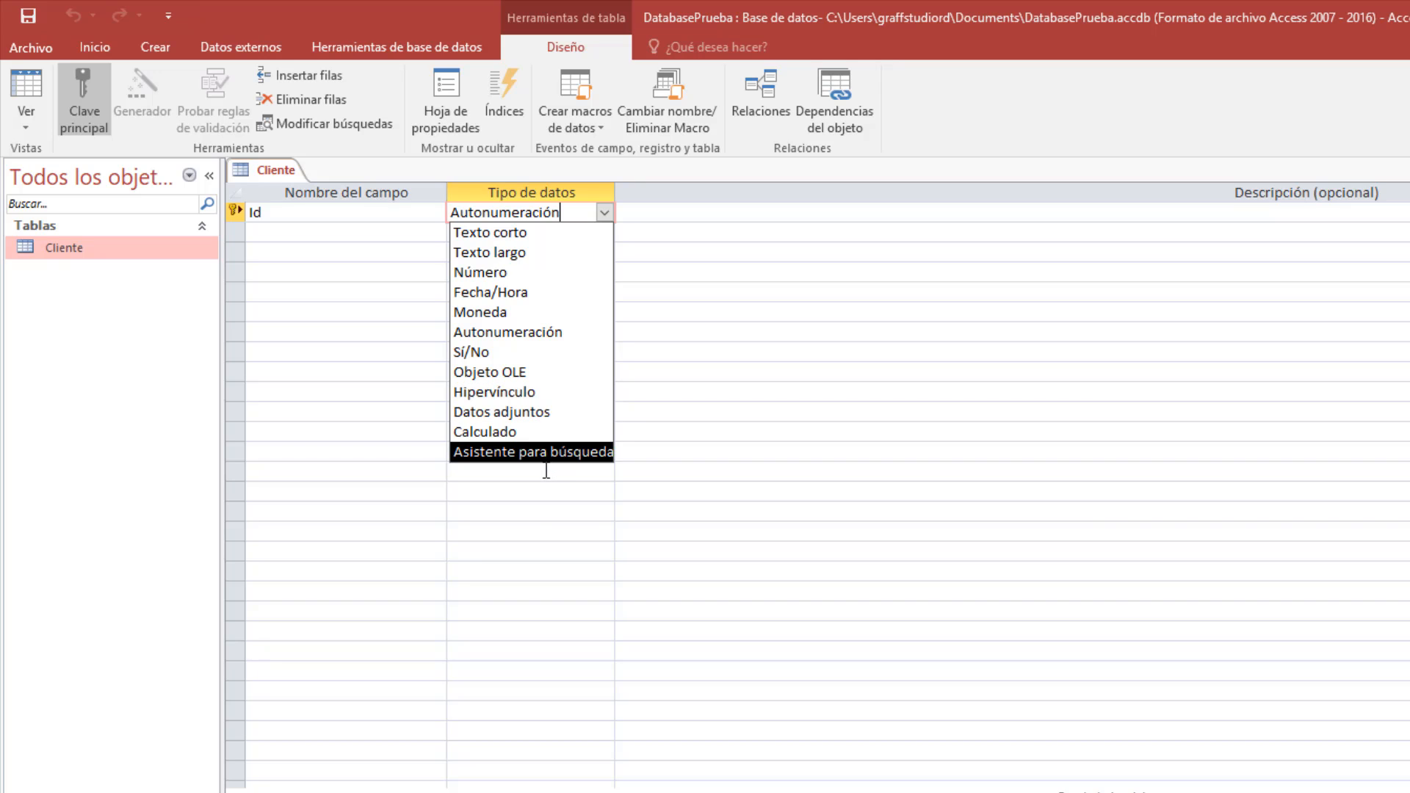
pyautogui.click(379, 213)
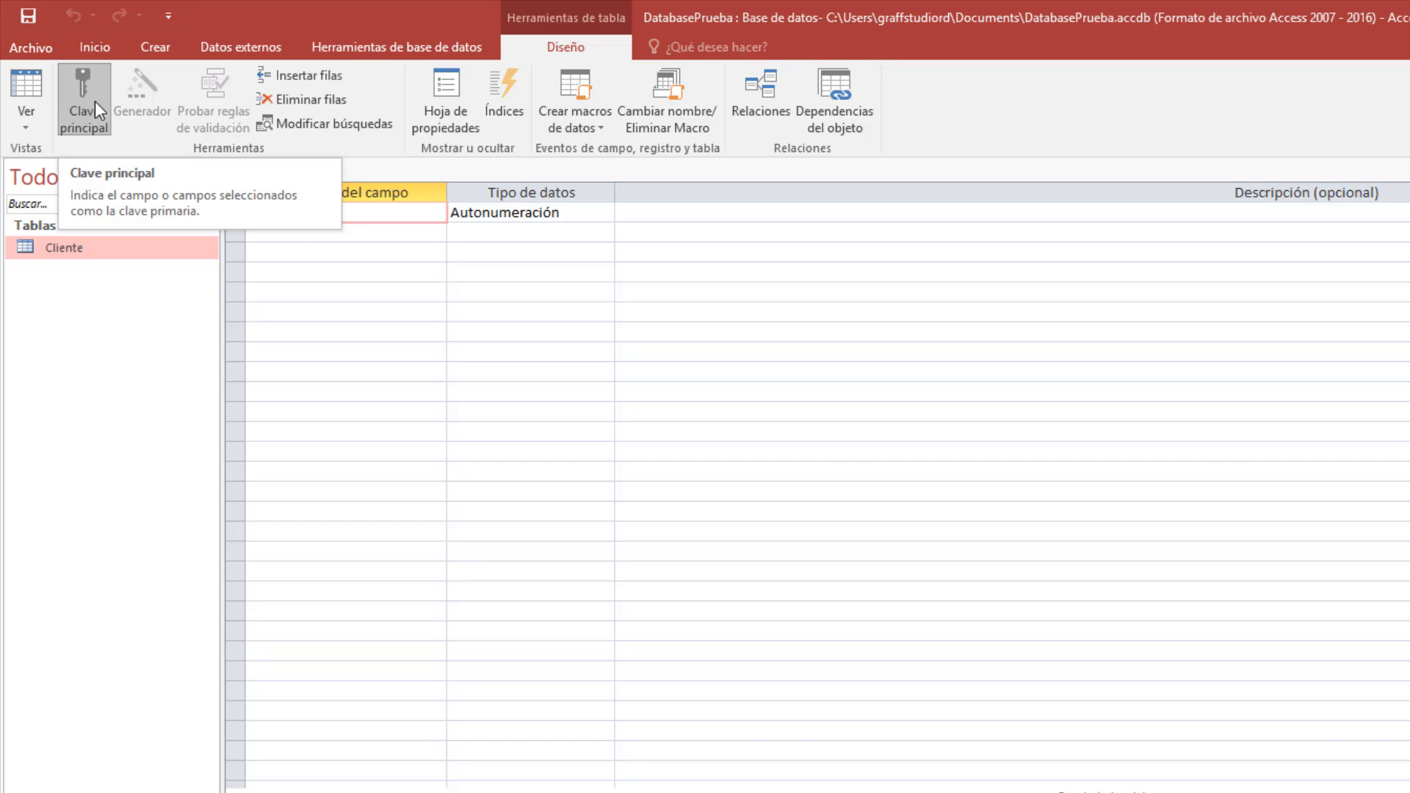
pyautogui.click(324, 304)
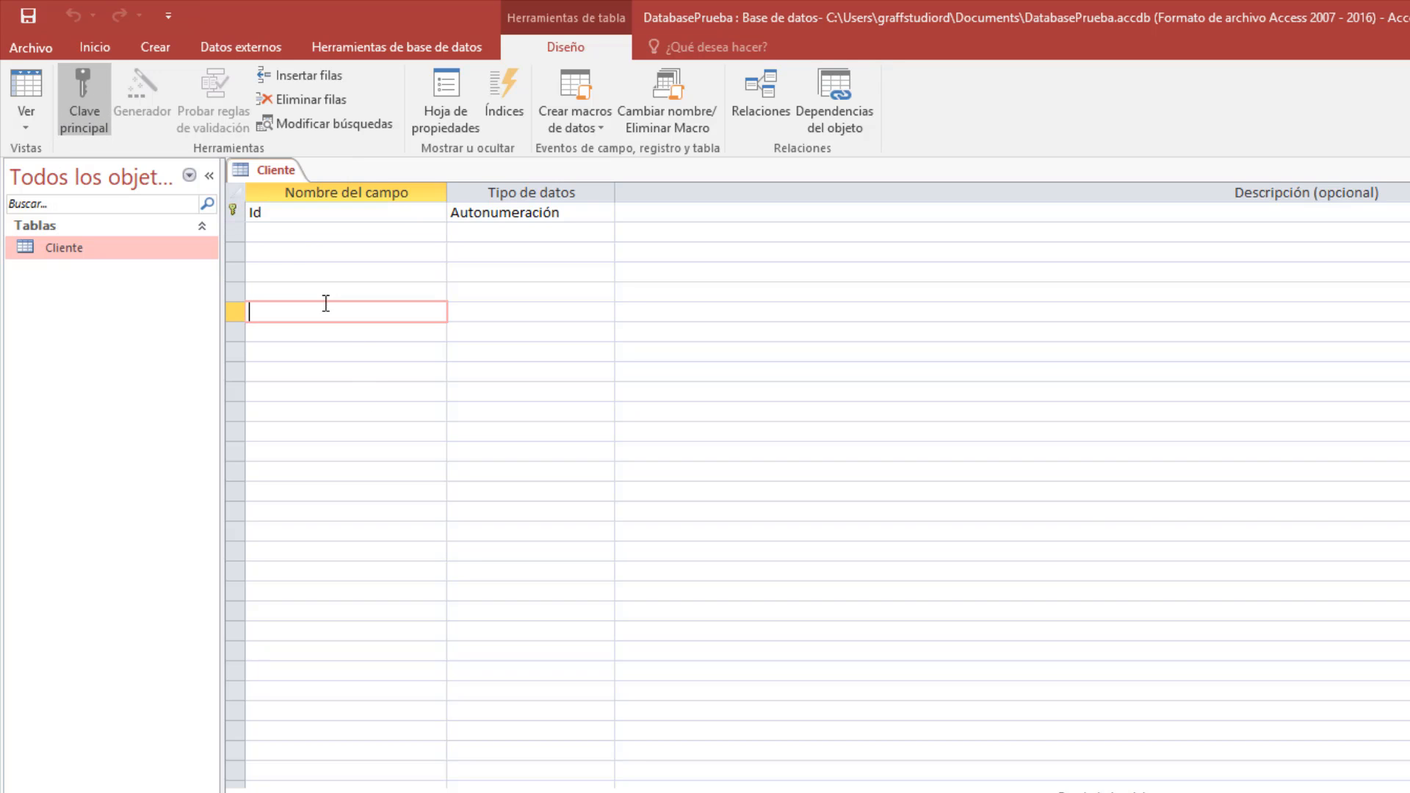
pyautogui.click(235, 211)
pyautogui.click(95, 114)
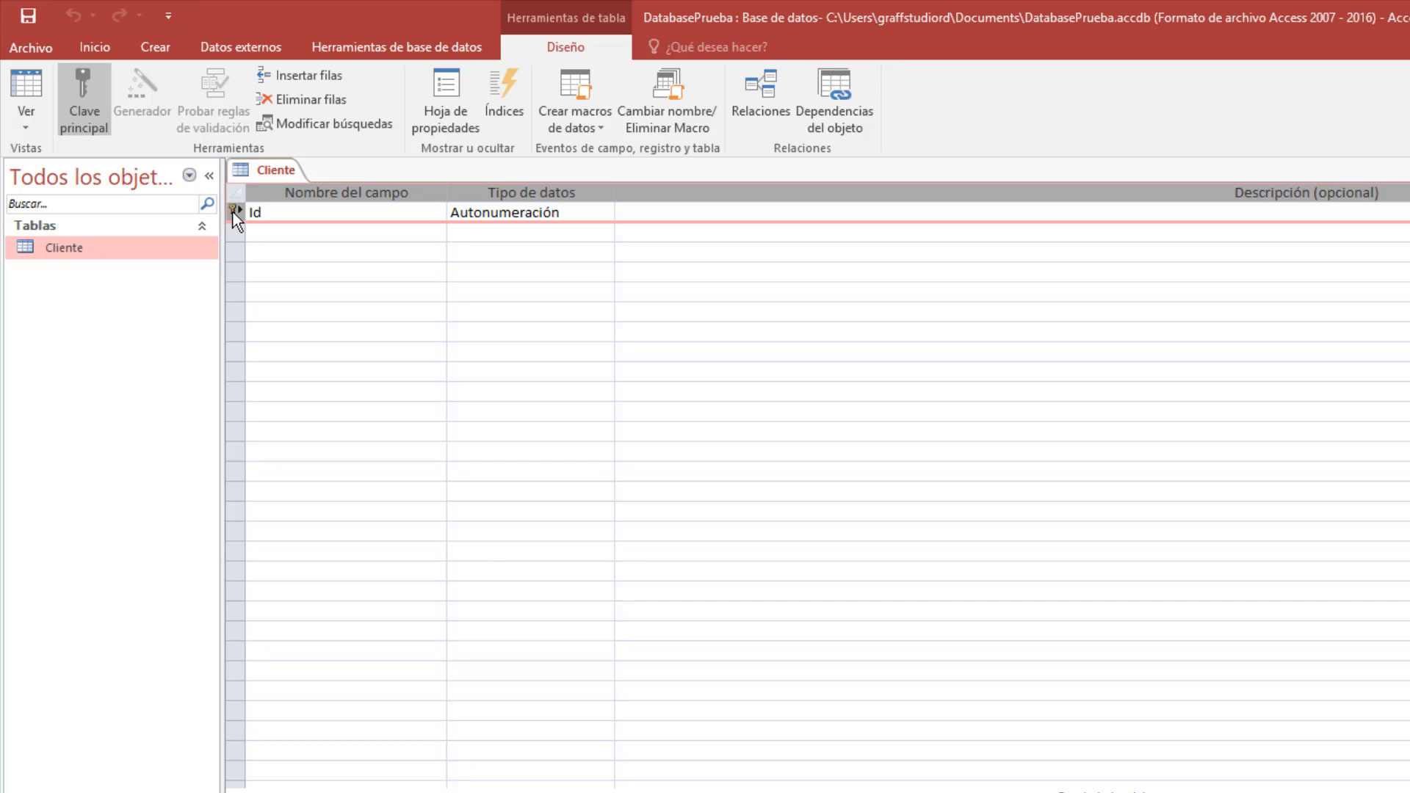
pyautogui.click(264, 213)
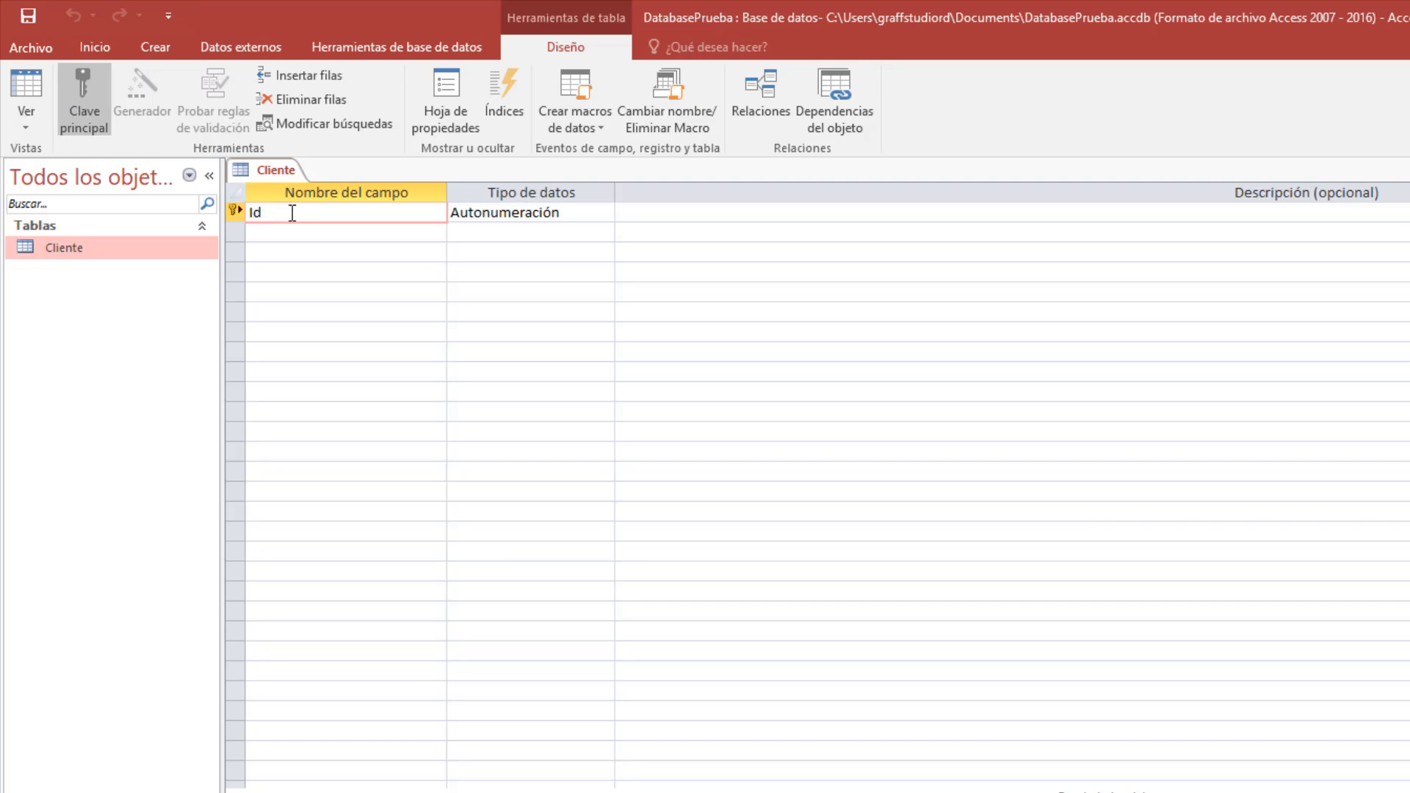
pyautogui.moveTo(292, 213); pyautogui.dragTo(239, 213)
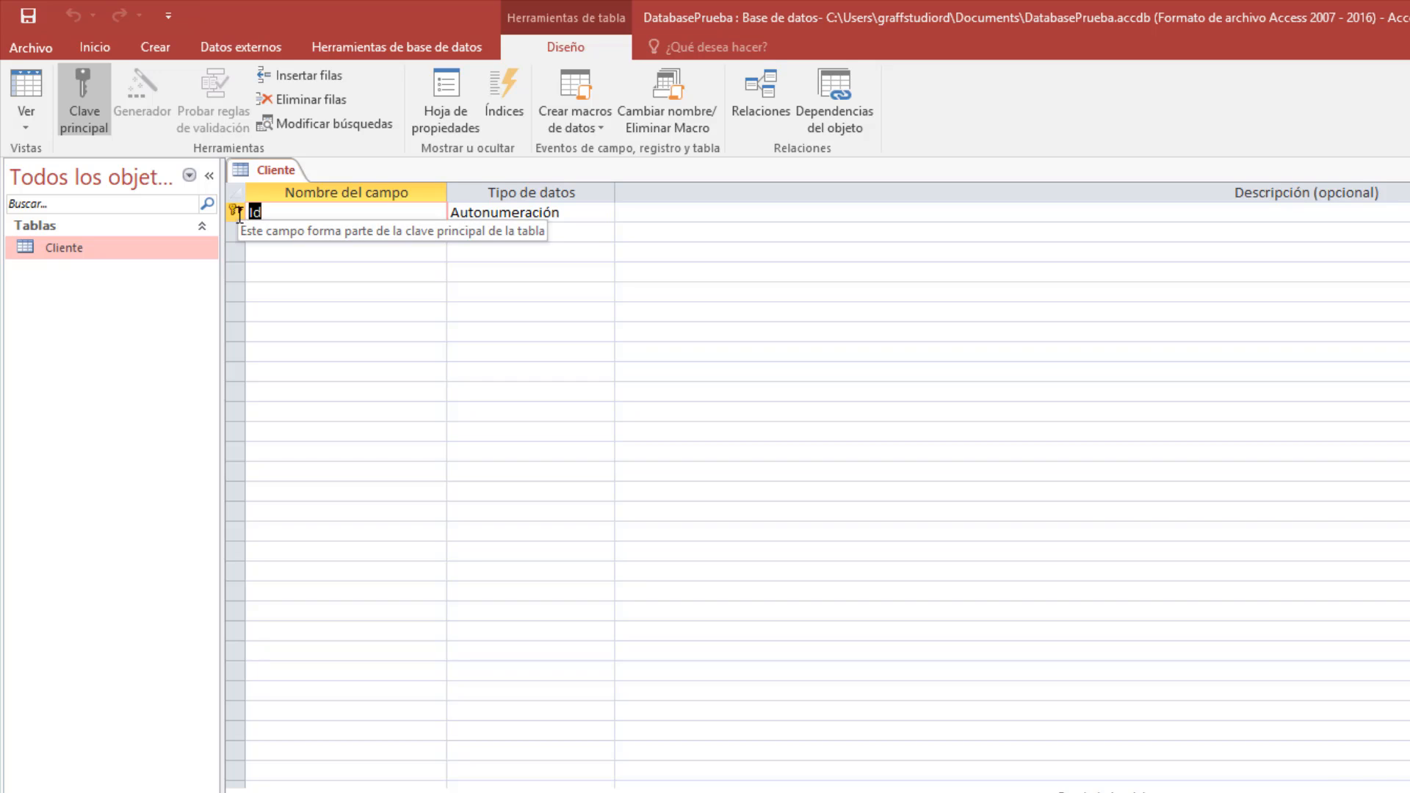
pyautogui.click(297, 233)
pyautogui.click(297, 210)
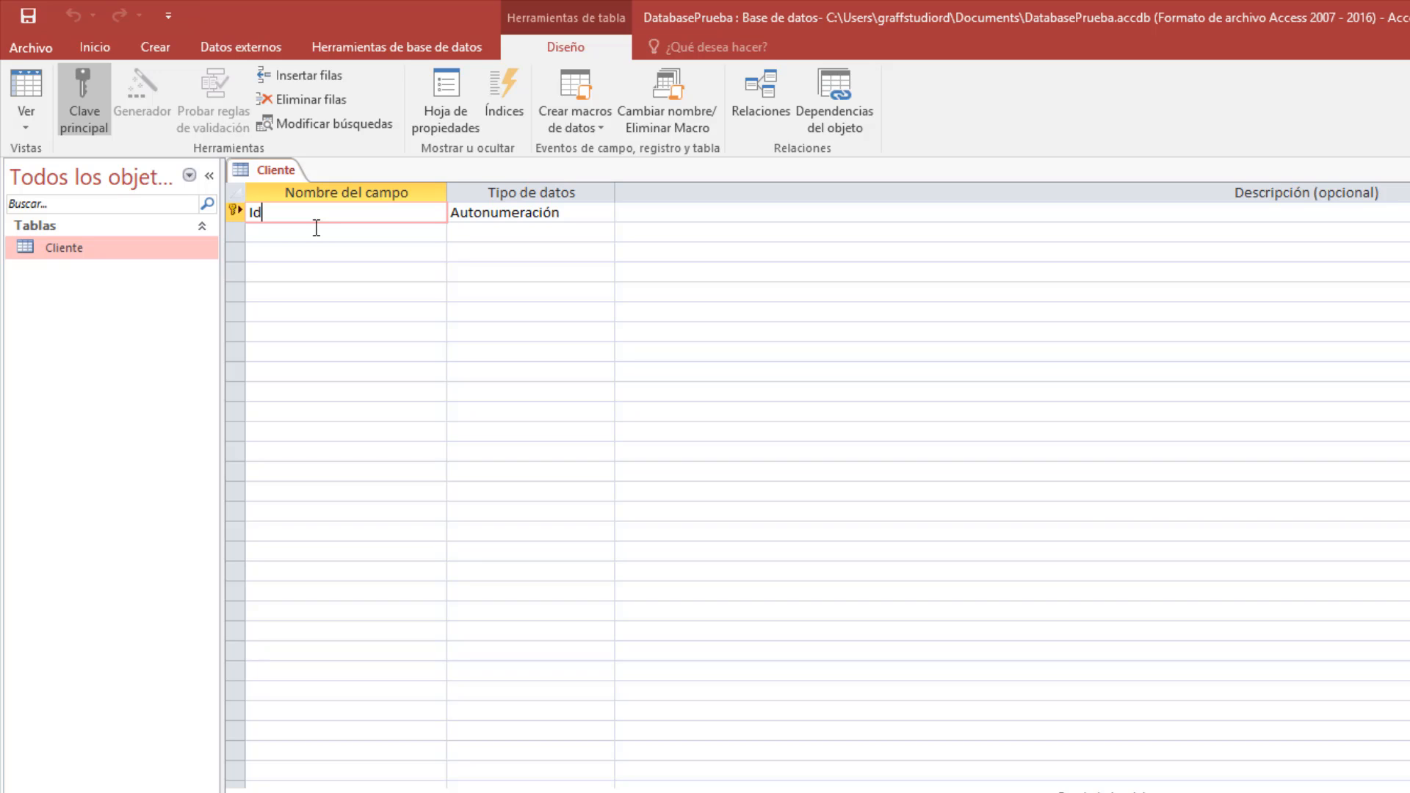
# Rename the Id field to codigo_cliente and change its data type to Número.
pyautogui.doubleClick(259, 213)
pyautogui.write('codigo_cliente')
pyautogui.click(597, 219)
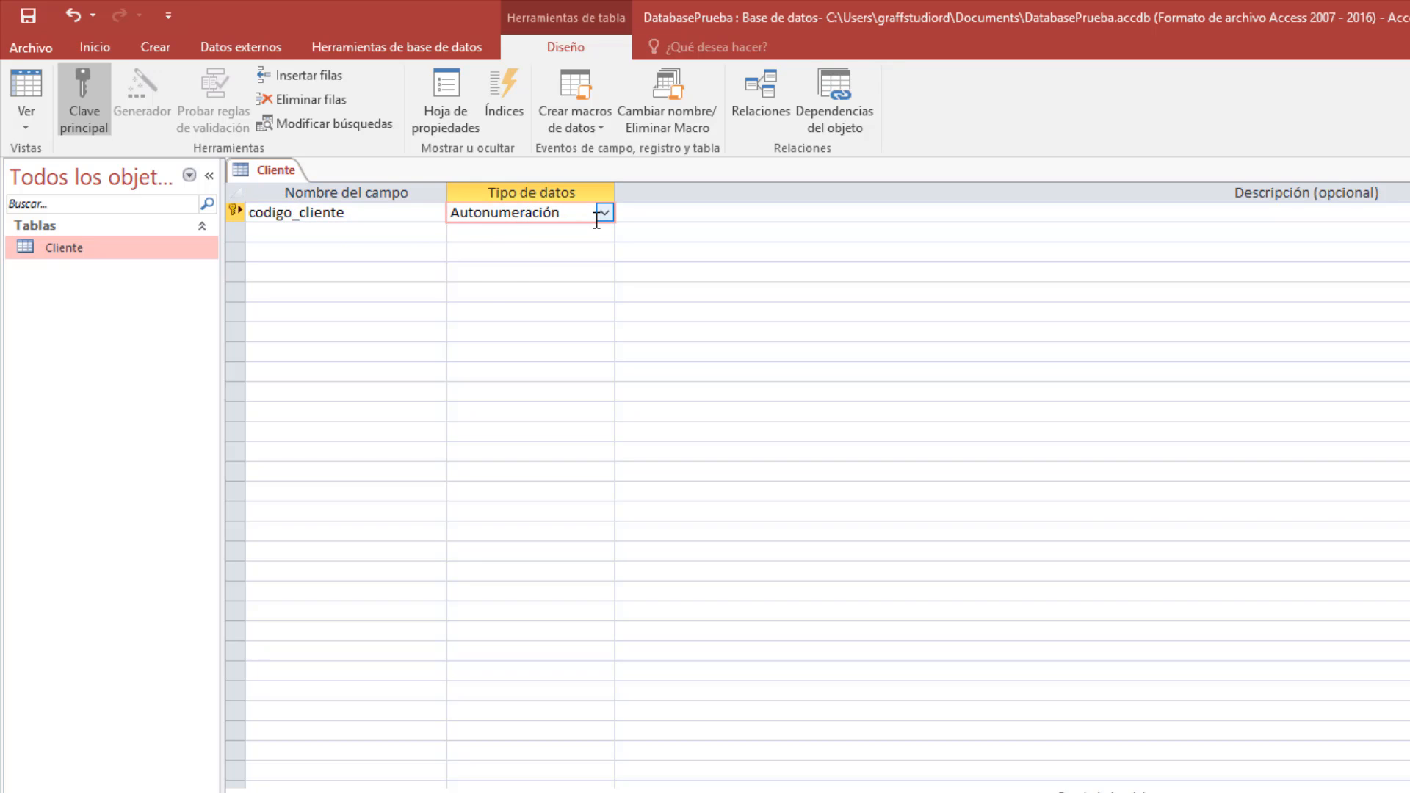
pyautogui.click(602, 213)
pyautogui.click(585, 271)
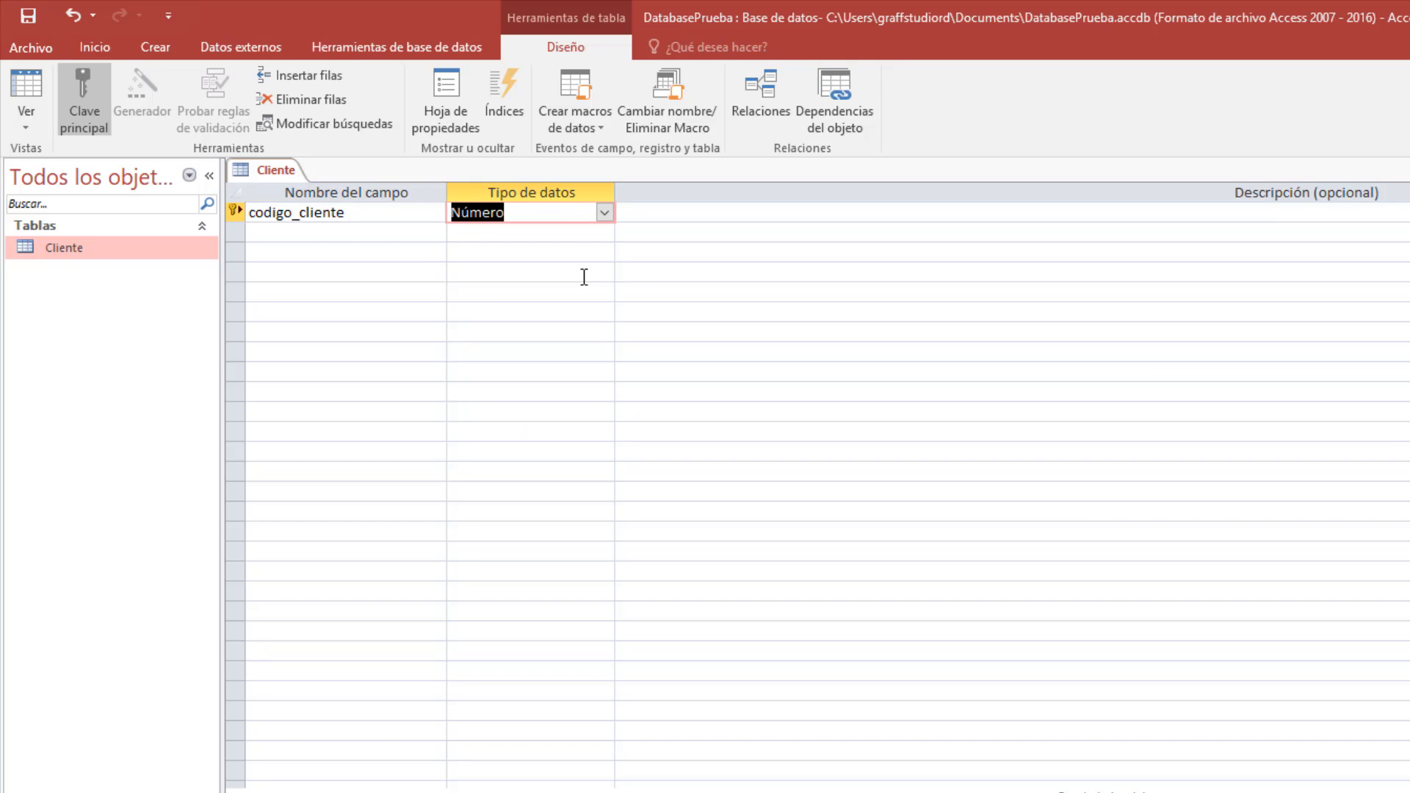
pyautogui.click(301, 231)
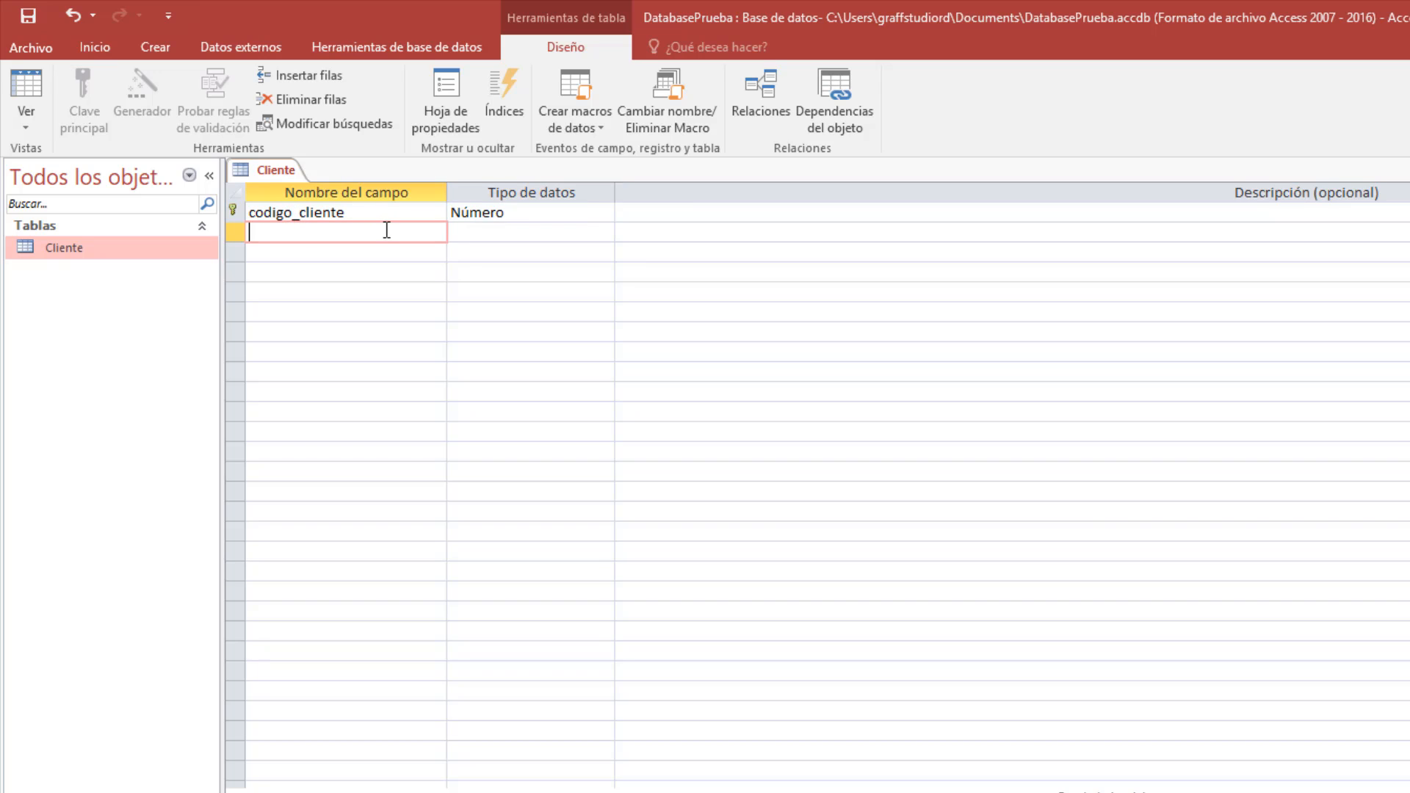
# Keep codigo_cliente as Número and add nombre_cliente as a Texto corto field.
pyautogui.click(507, 212)
pyautogui.click(603, 213)
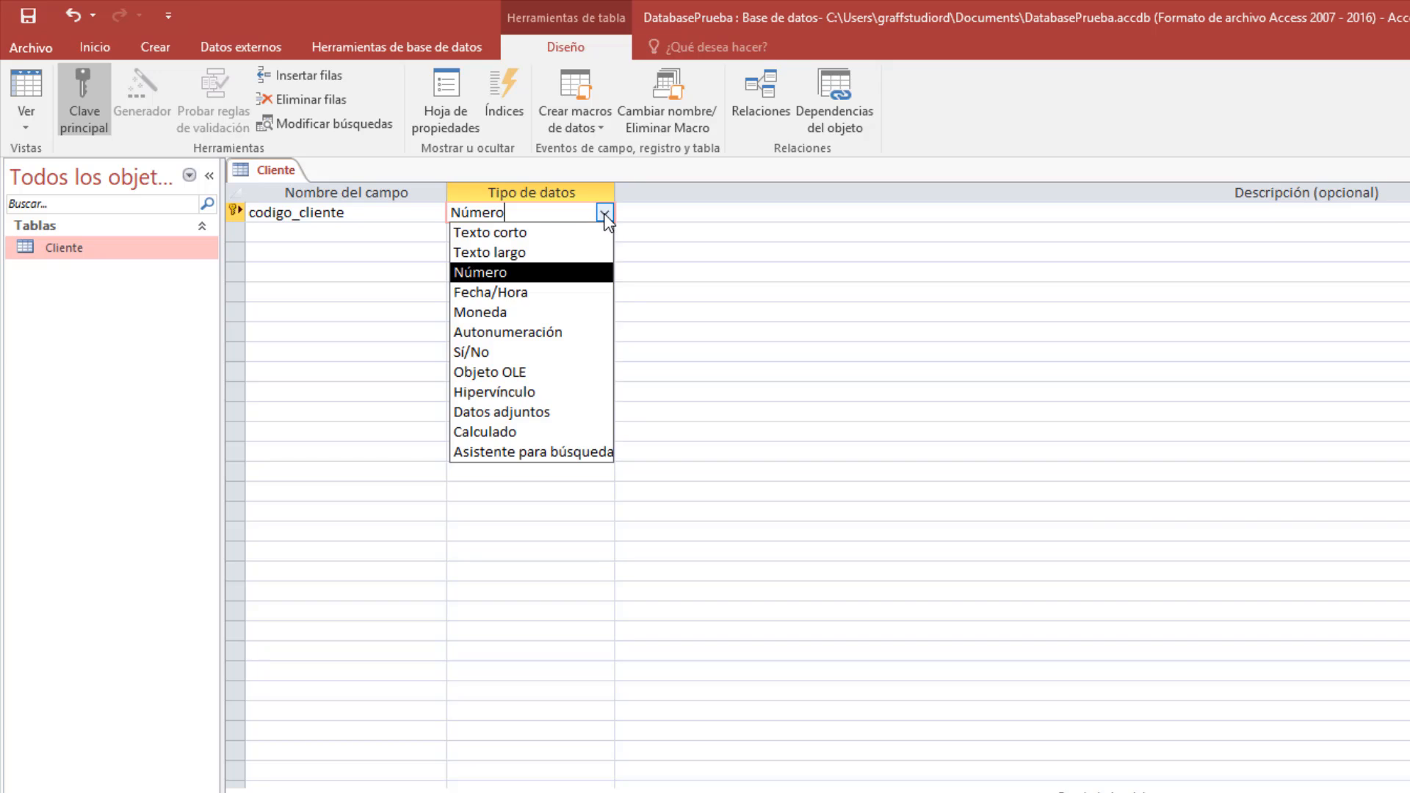
pyautogui.click(576, 271)
pyautogui.click(412, 230)
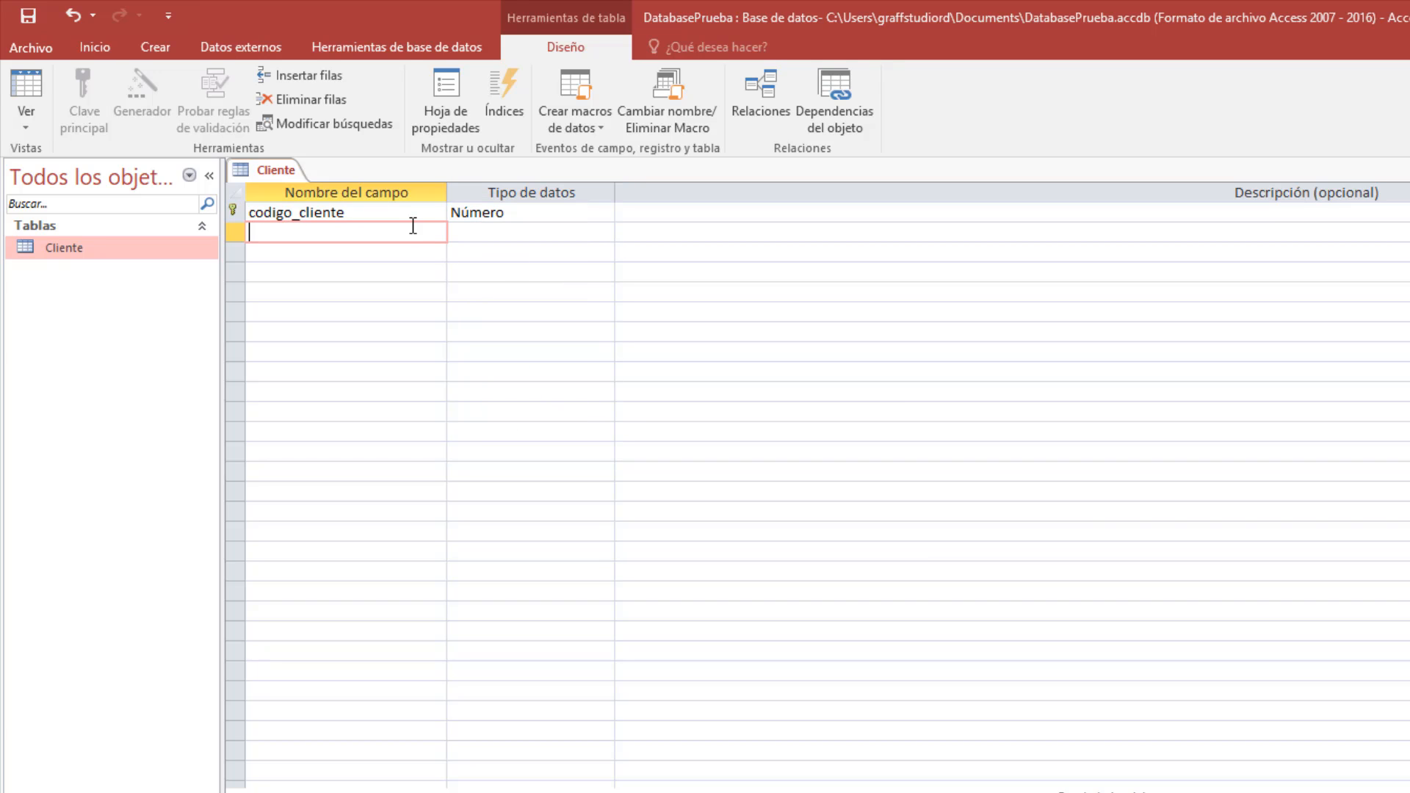
pyautogui.write('nombre_cliente')
pyautogui.click(310, 233)
pyautogui.click(505, 233)
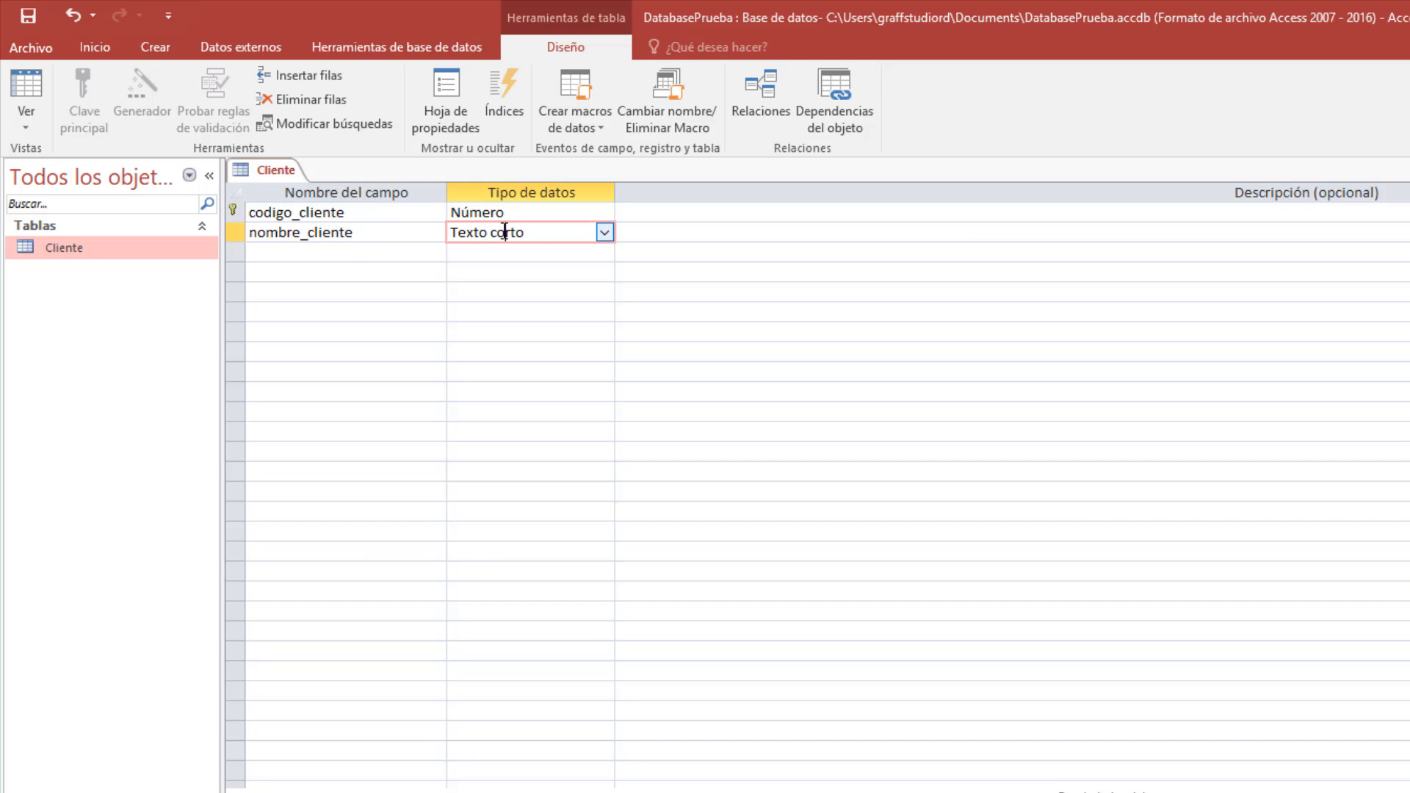
pyautogui.click(605, 232)
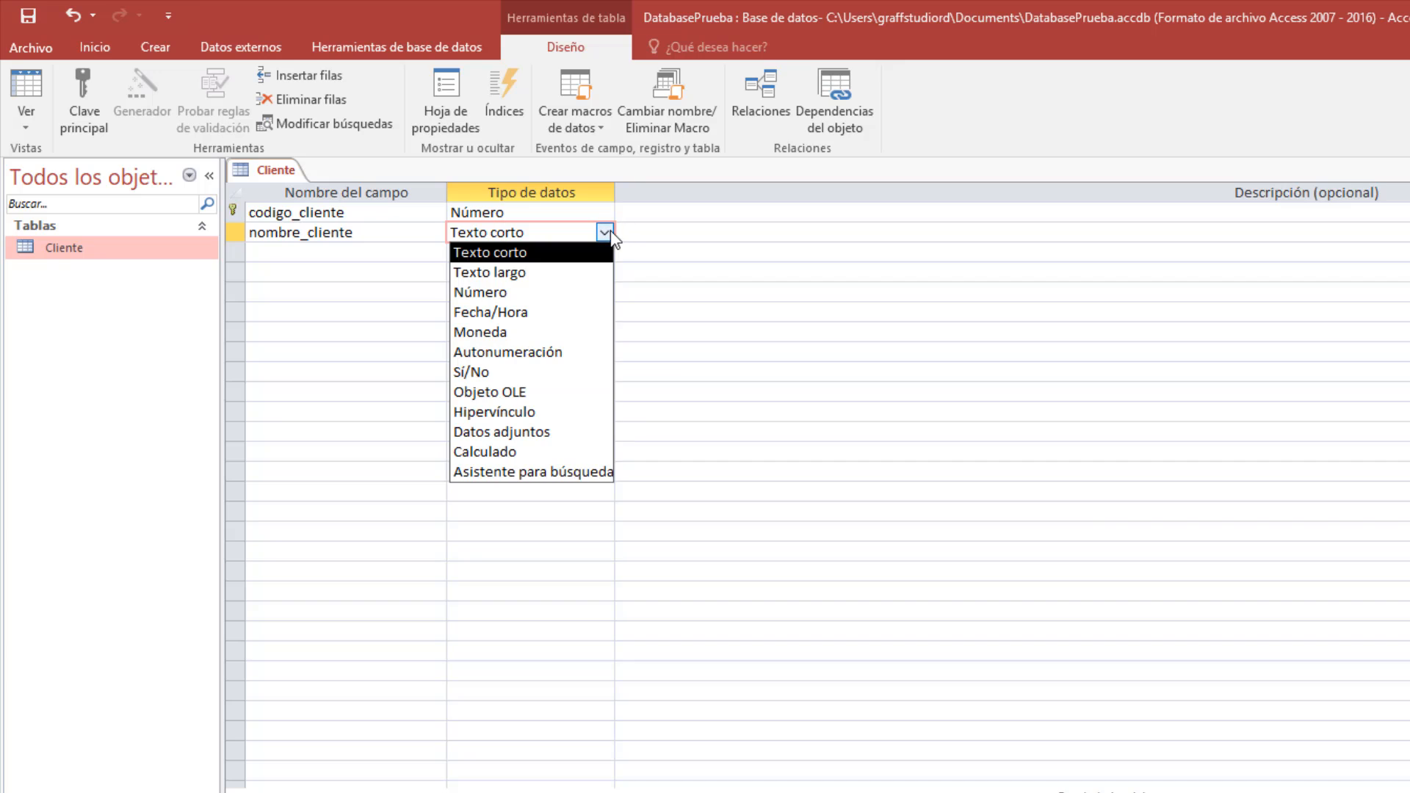
pyautogui.click(524, 258)
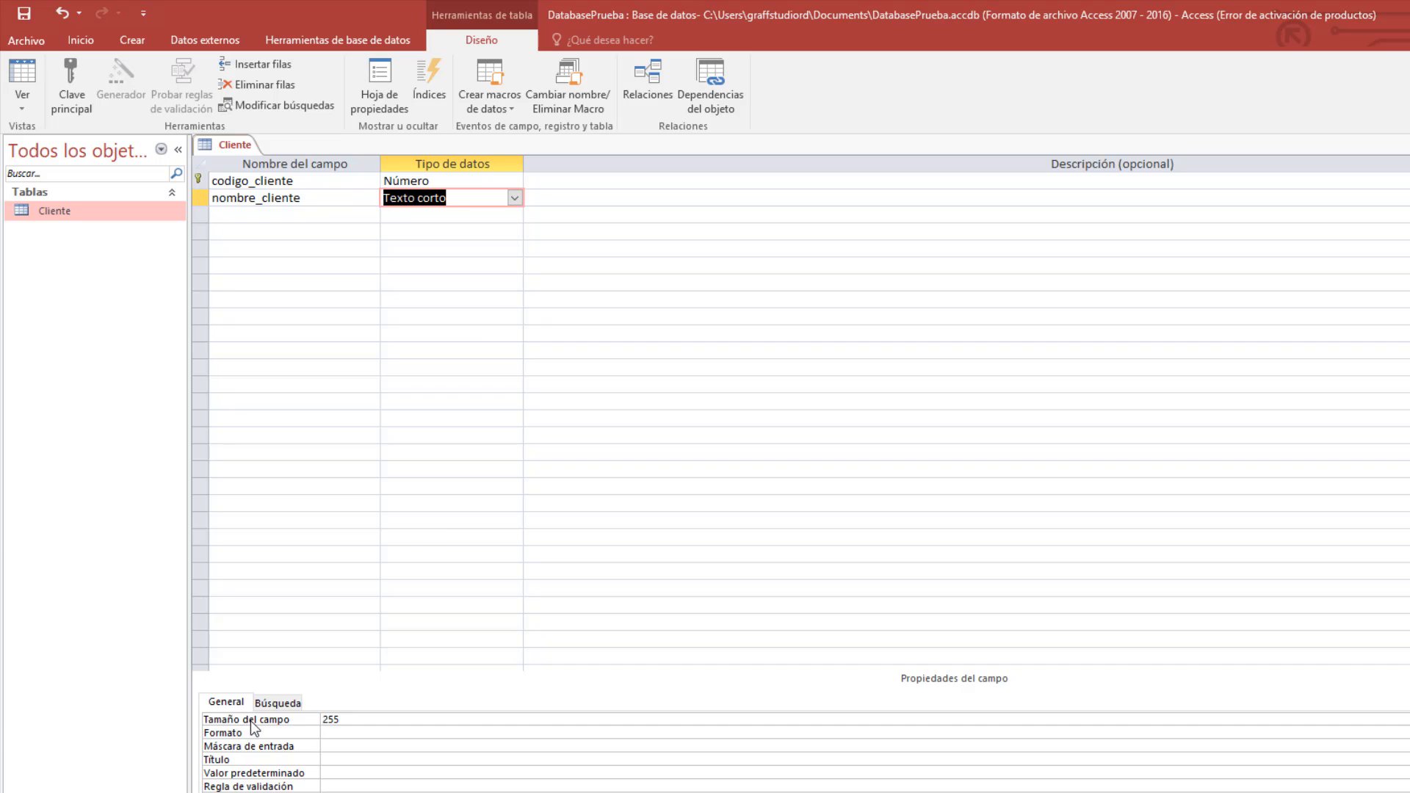
# Set nombre_cliente's field size to 50, correcting an initial value of 20.
pyautogui.click(362, 722)
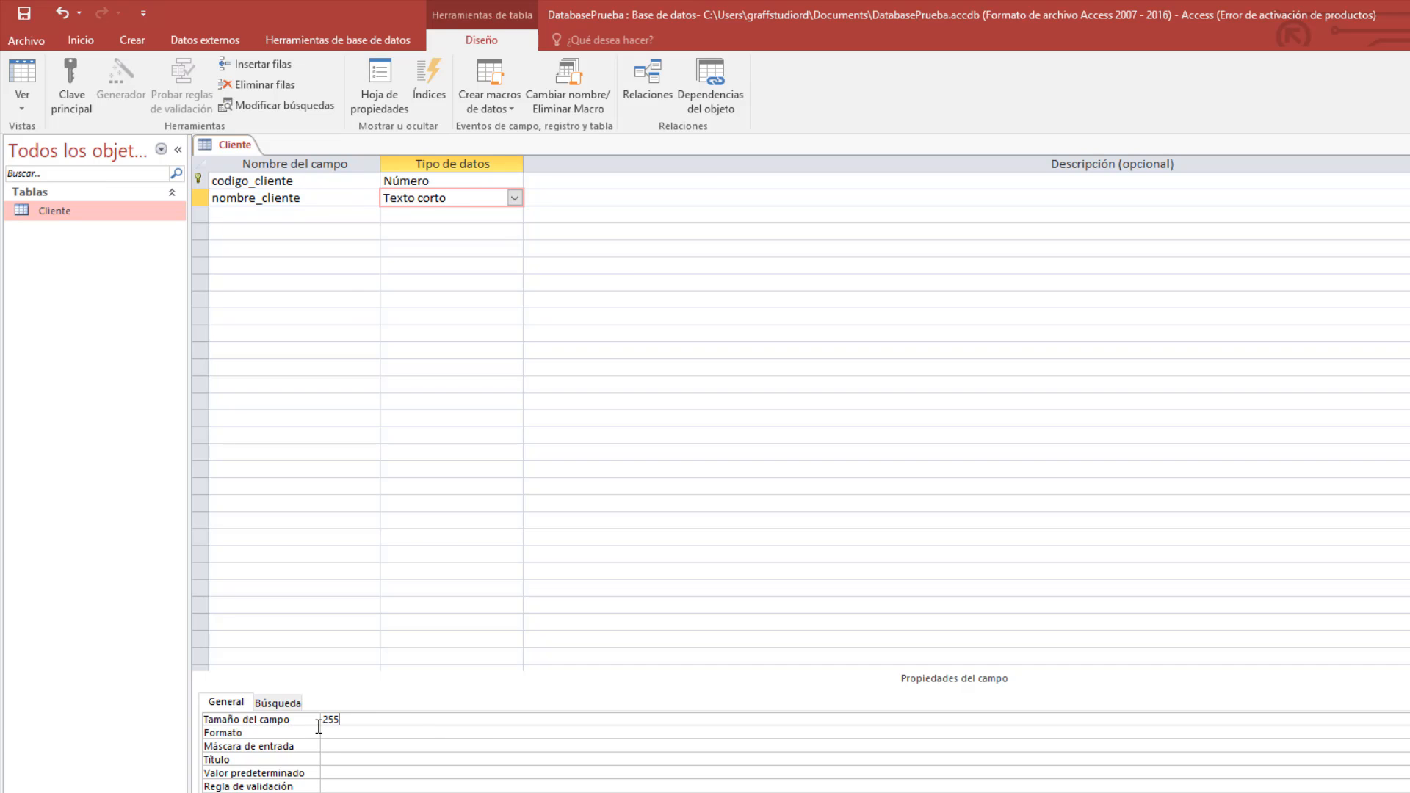
pyautogui.doubleClick(330, 719)
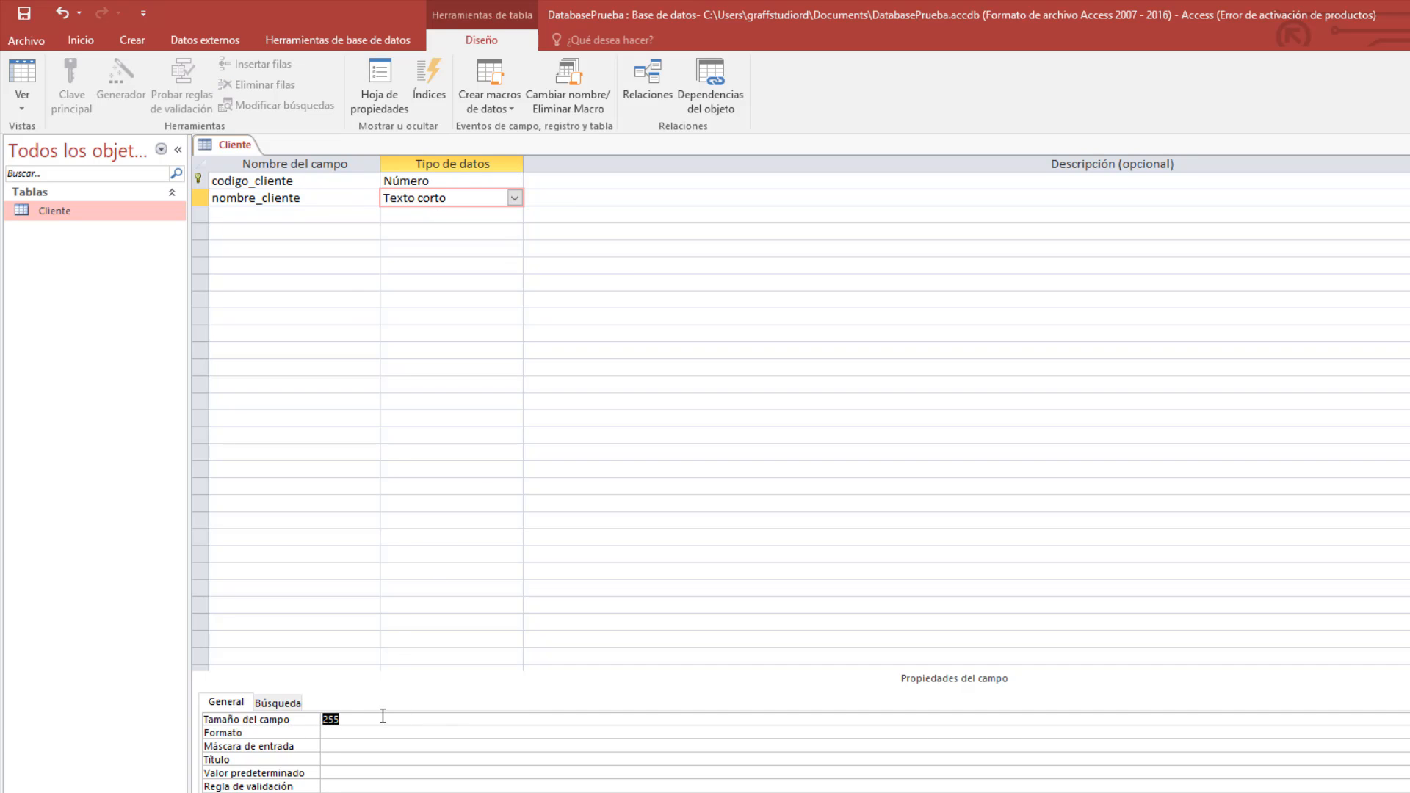
pyautogui.write('20')
pyautogui.click(319, 209)
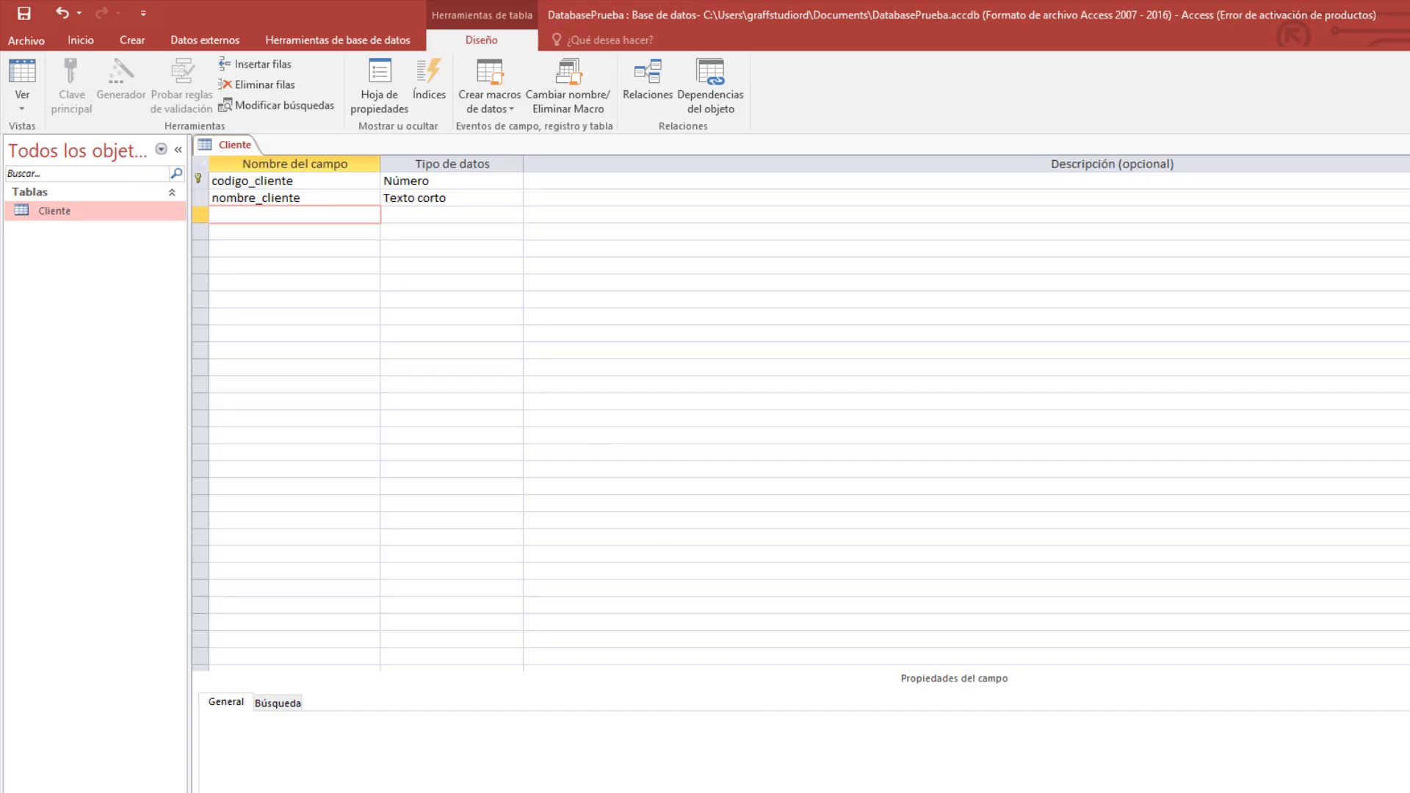
pyautogui.click(433, 198)
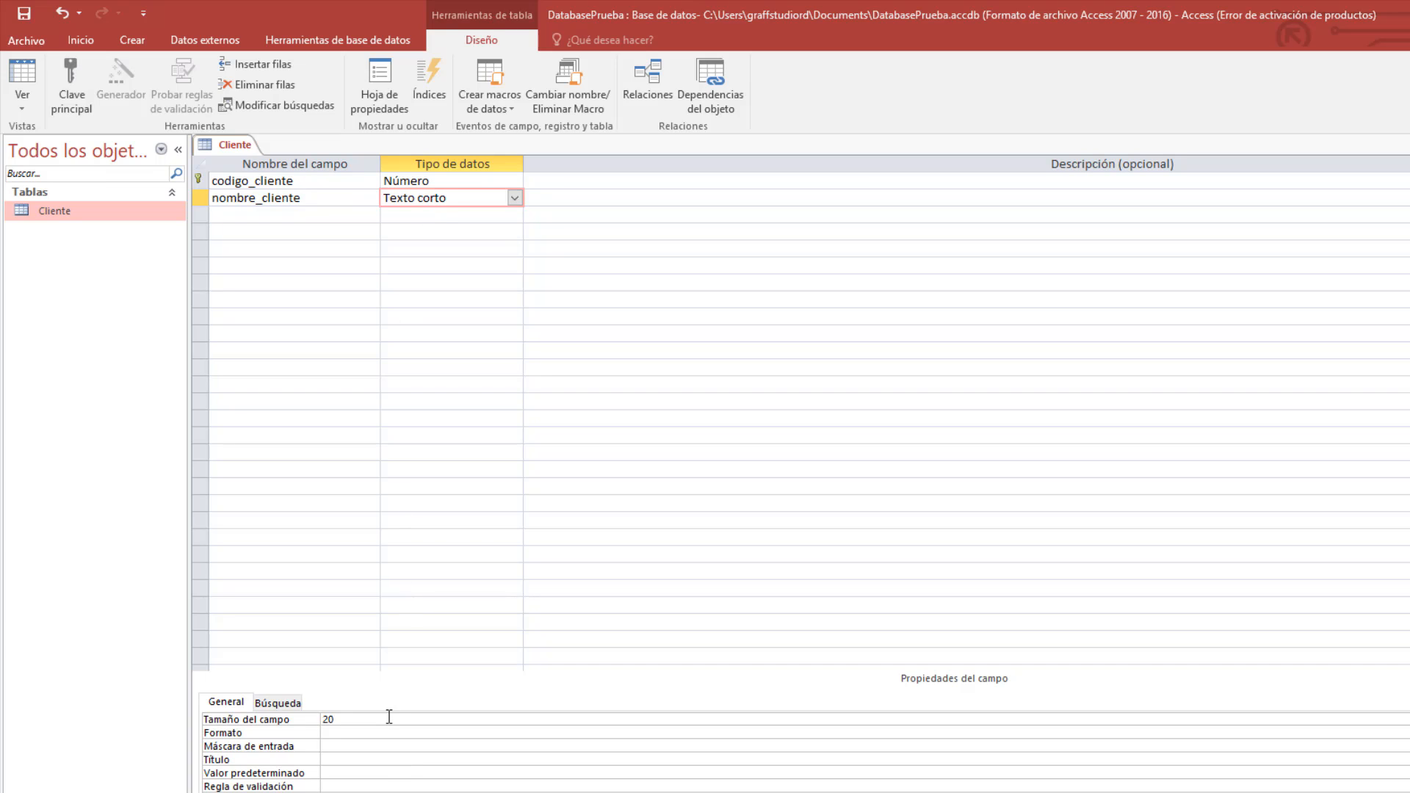
pyautogui.press('BackSpace')
pyautogui.press('BackSpace')
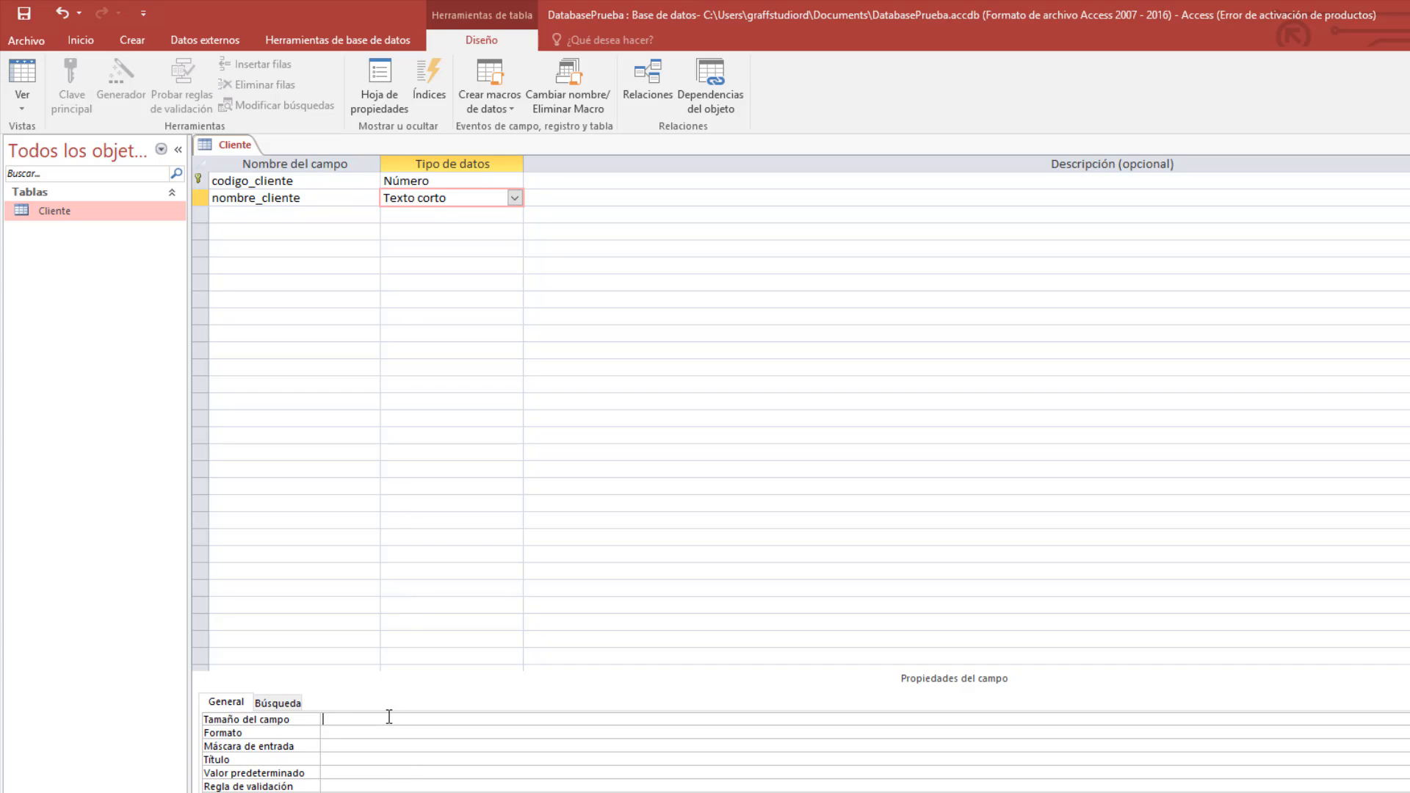
pyautogui.write('50')
pyautogui.click(301, 213)
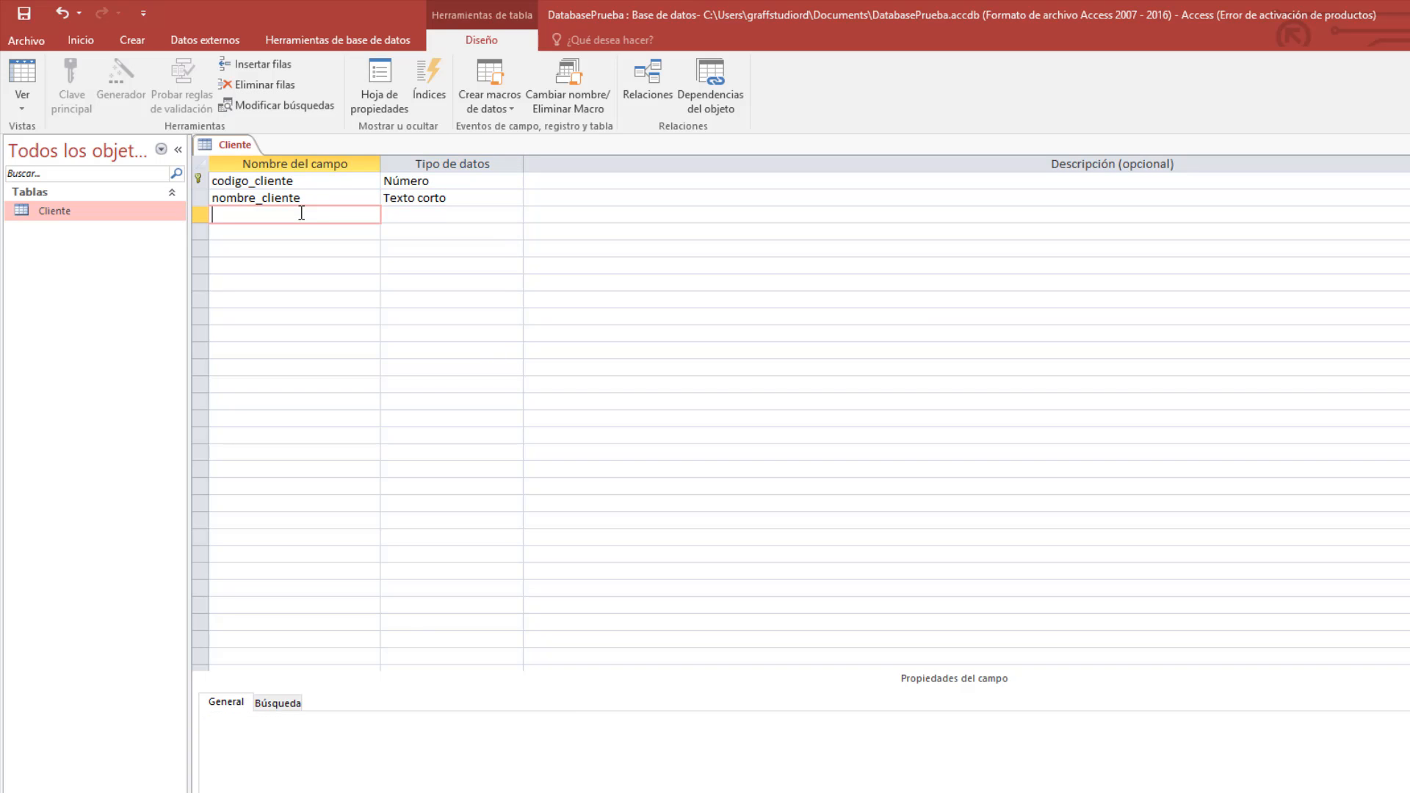
# Add telefono_cliente, copied from the Notepad list, as the third field with type Texto corto.
pyautogui.click(311, 199)
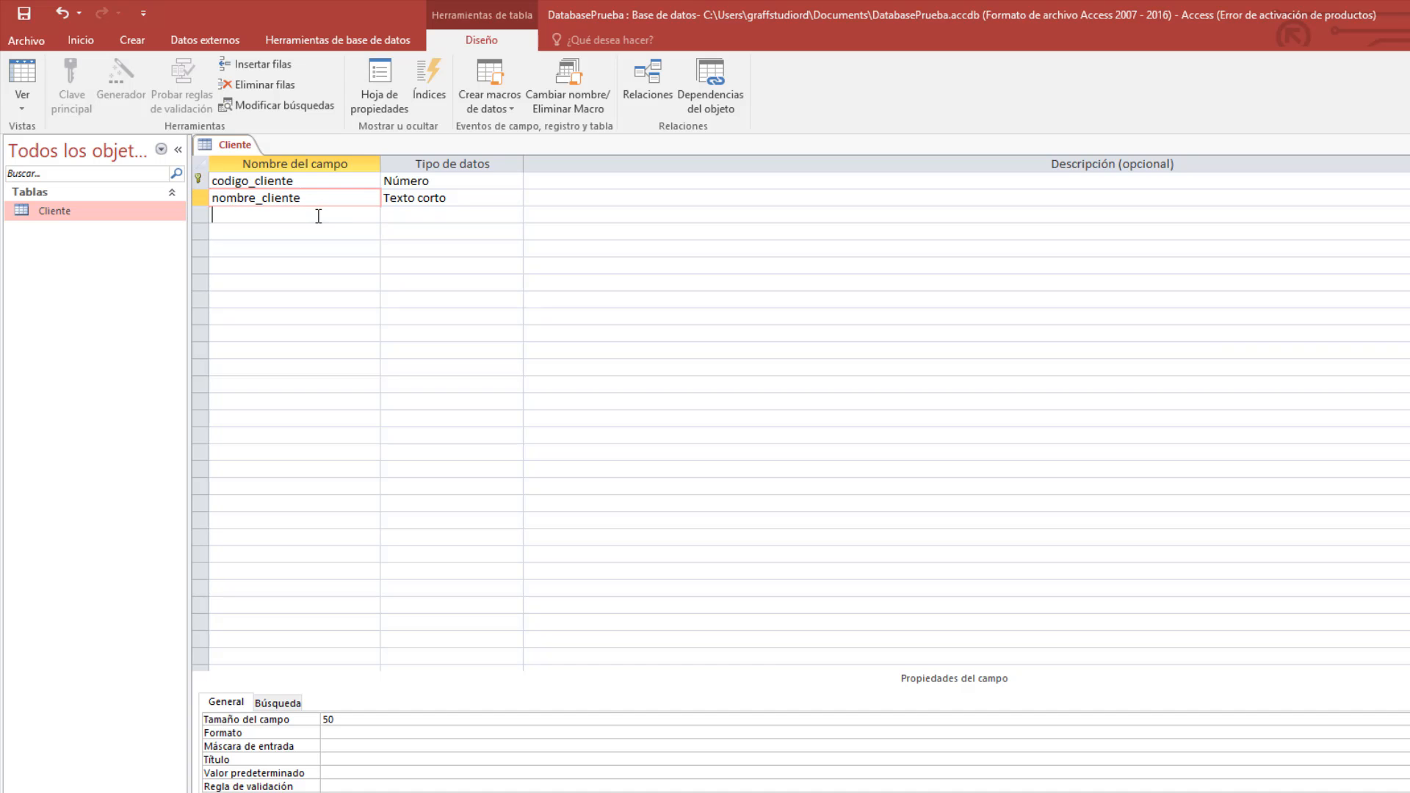
pyautogui.click(317, 213)
pyautogui.click(573, 791)
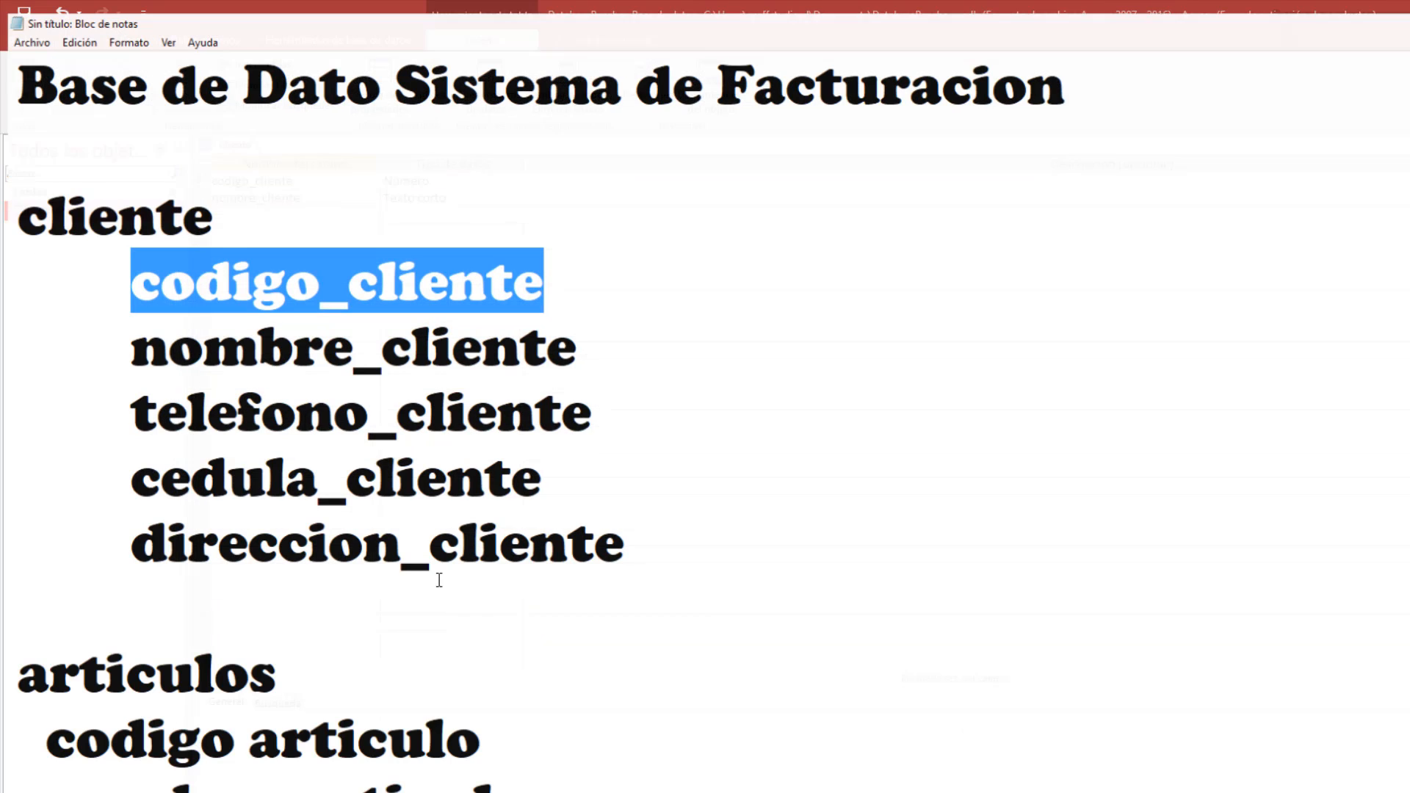
pyautogui.click(176, 344)
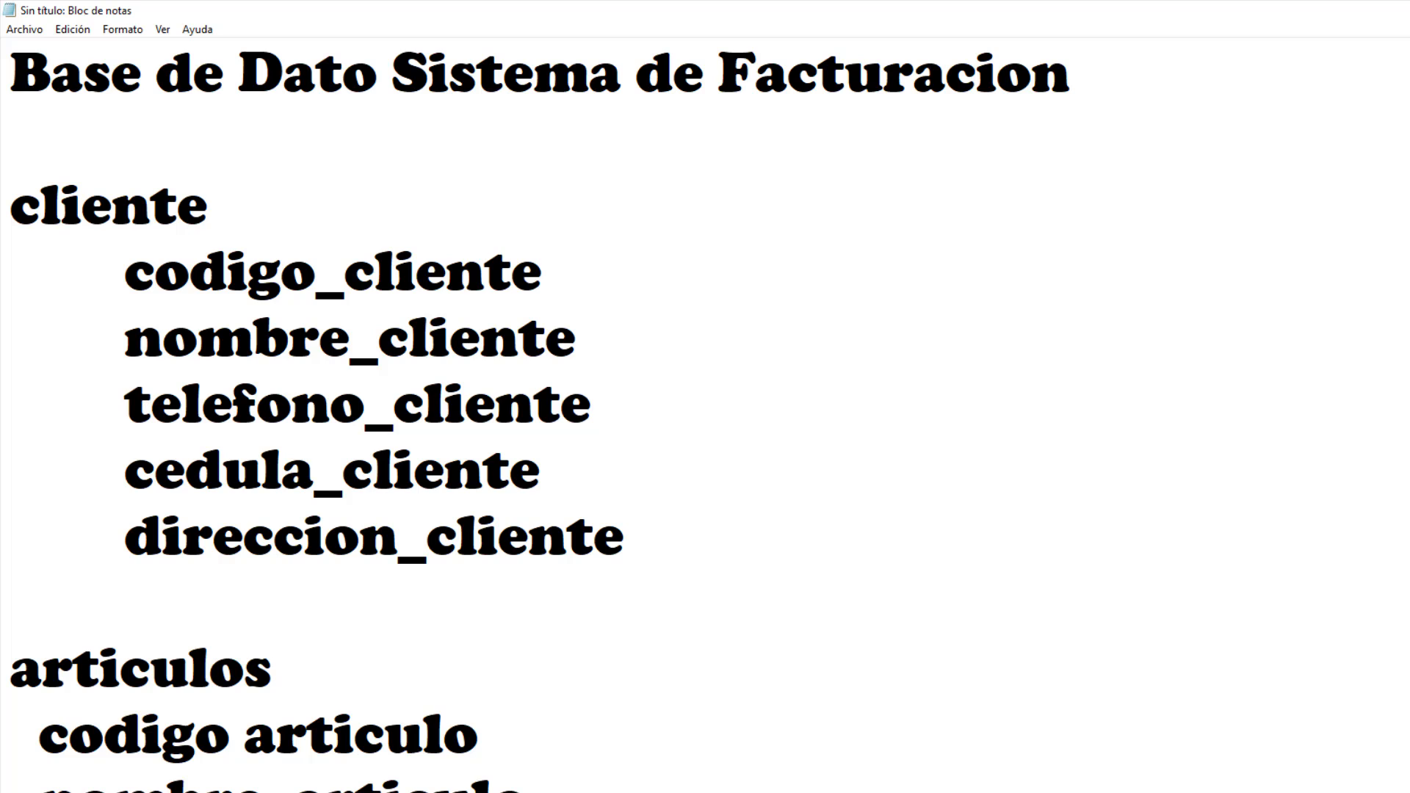
pyautogui.moveTo(127, 405); pyautogui.dragTo(669, 407)
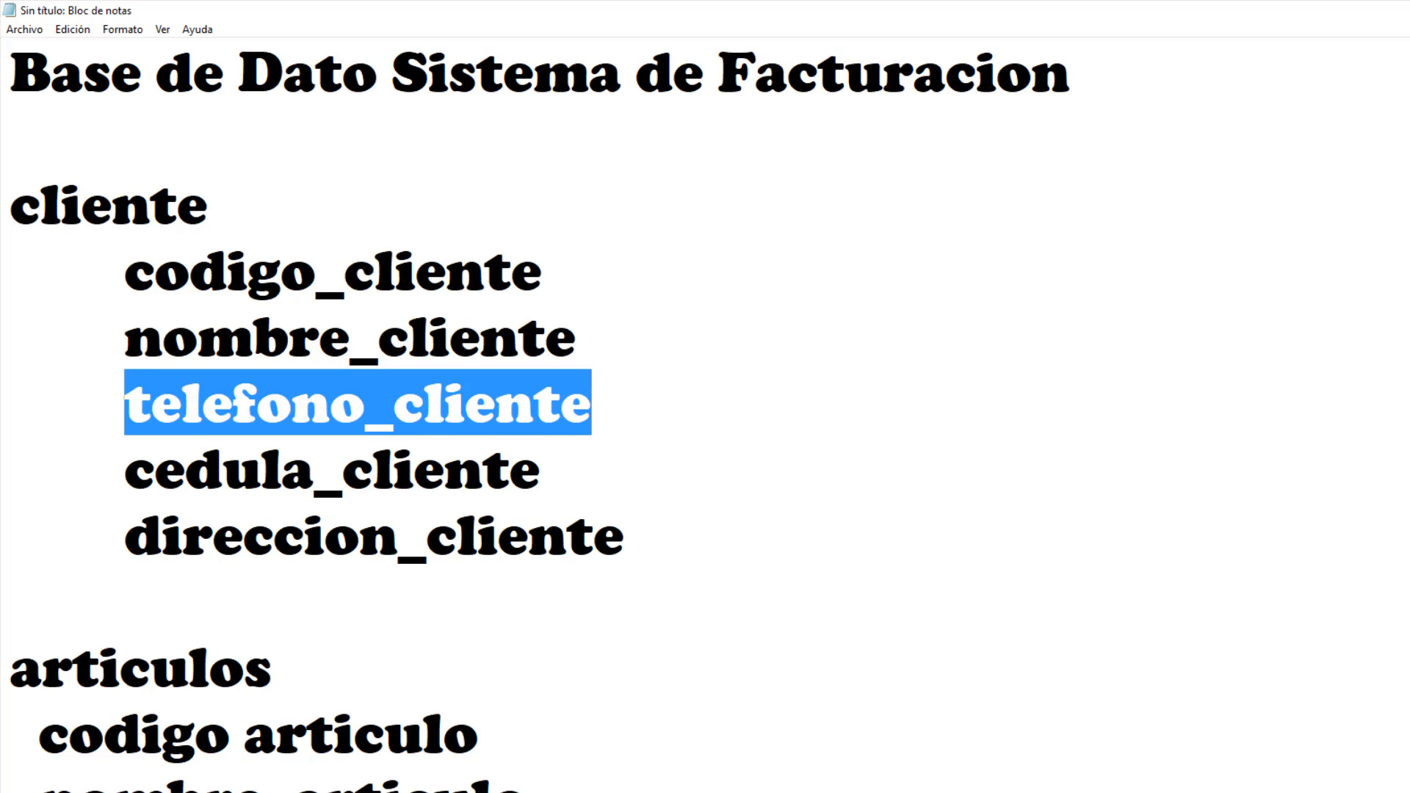
pyautogui.hotkey('ctrl', 'c')
pyautogui.hotkey('alt', 'Tab')
pyautogui.hotkey('ctrl', 'v')
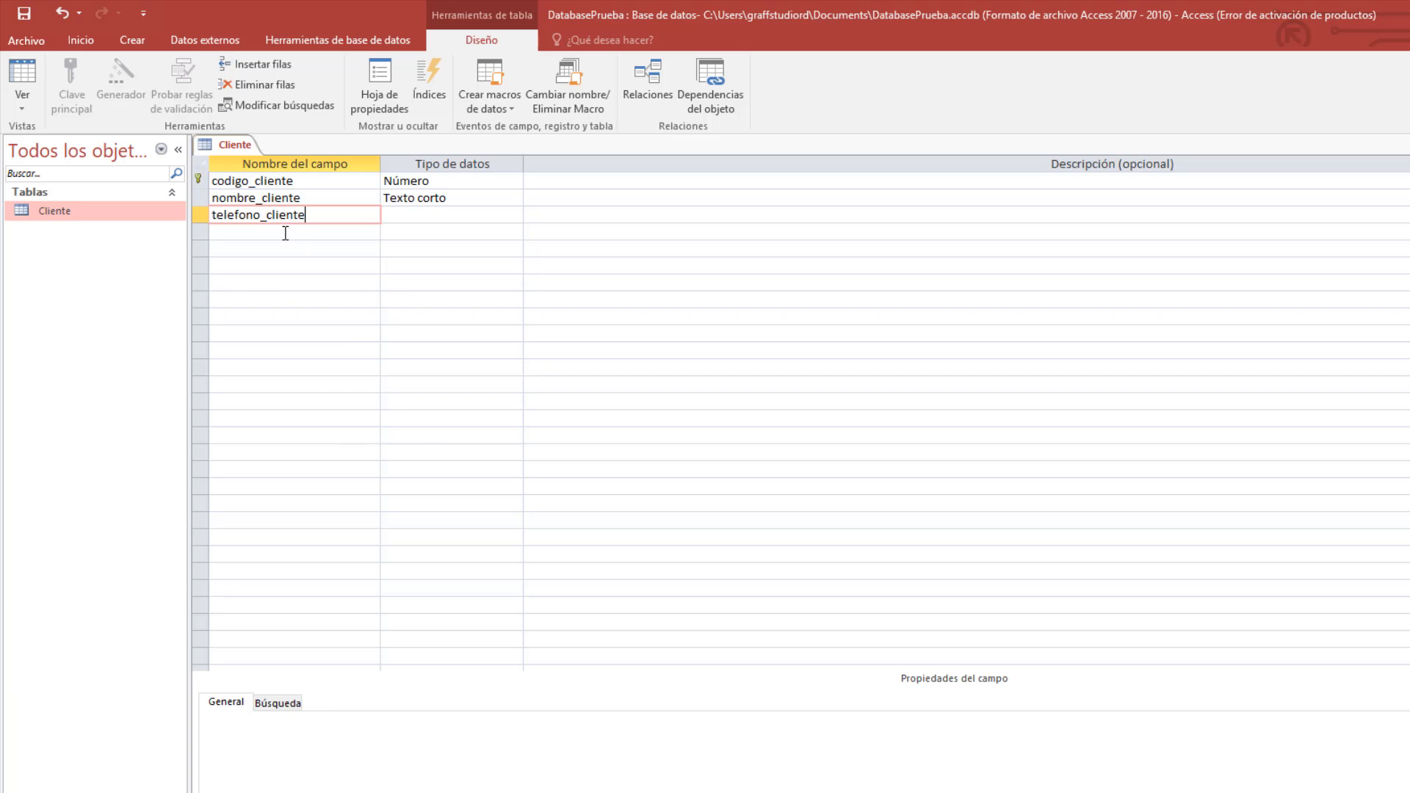
pyautogui.click(403, 214)
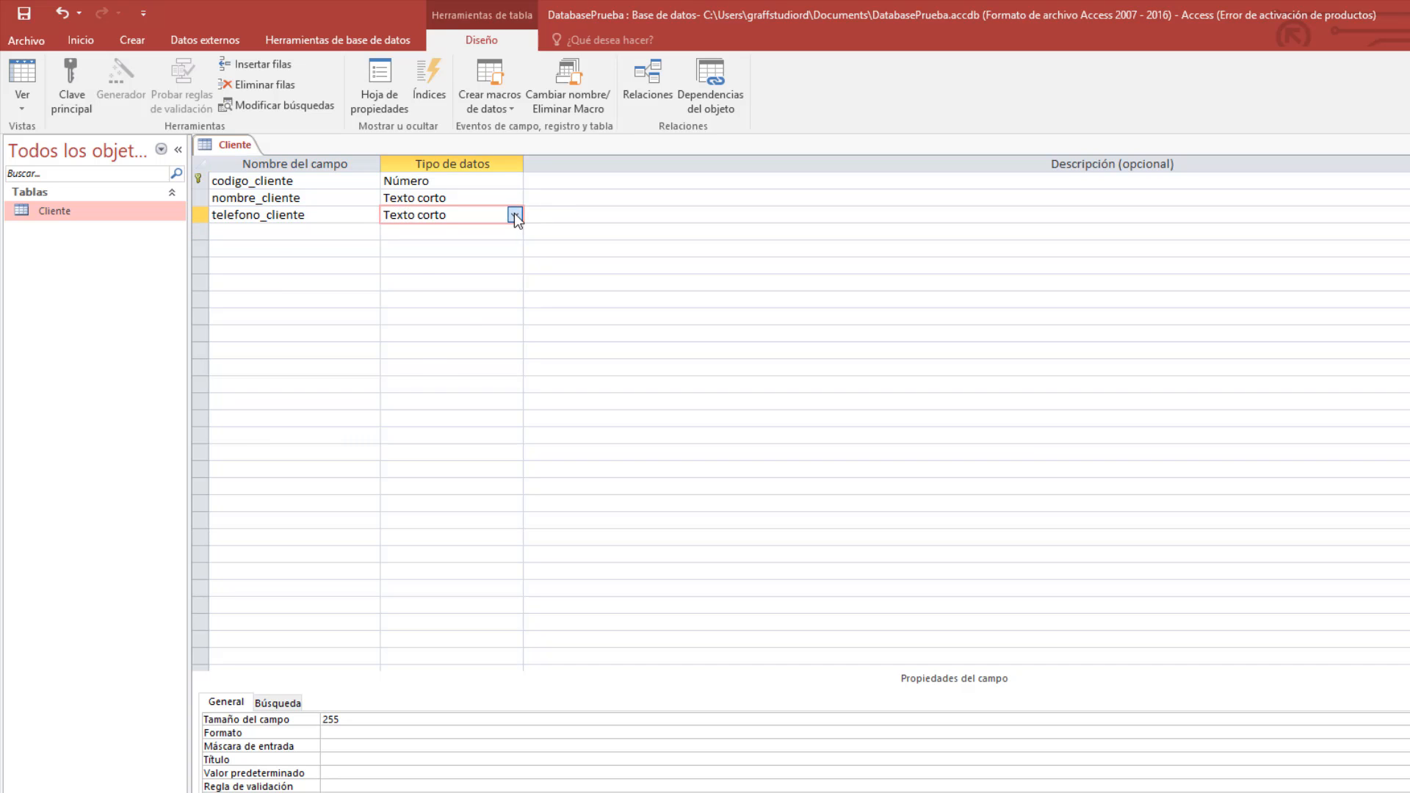
pyautogui.click(514, 215)
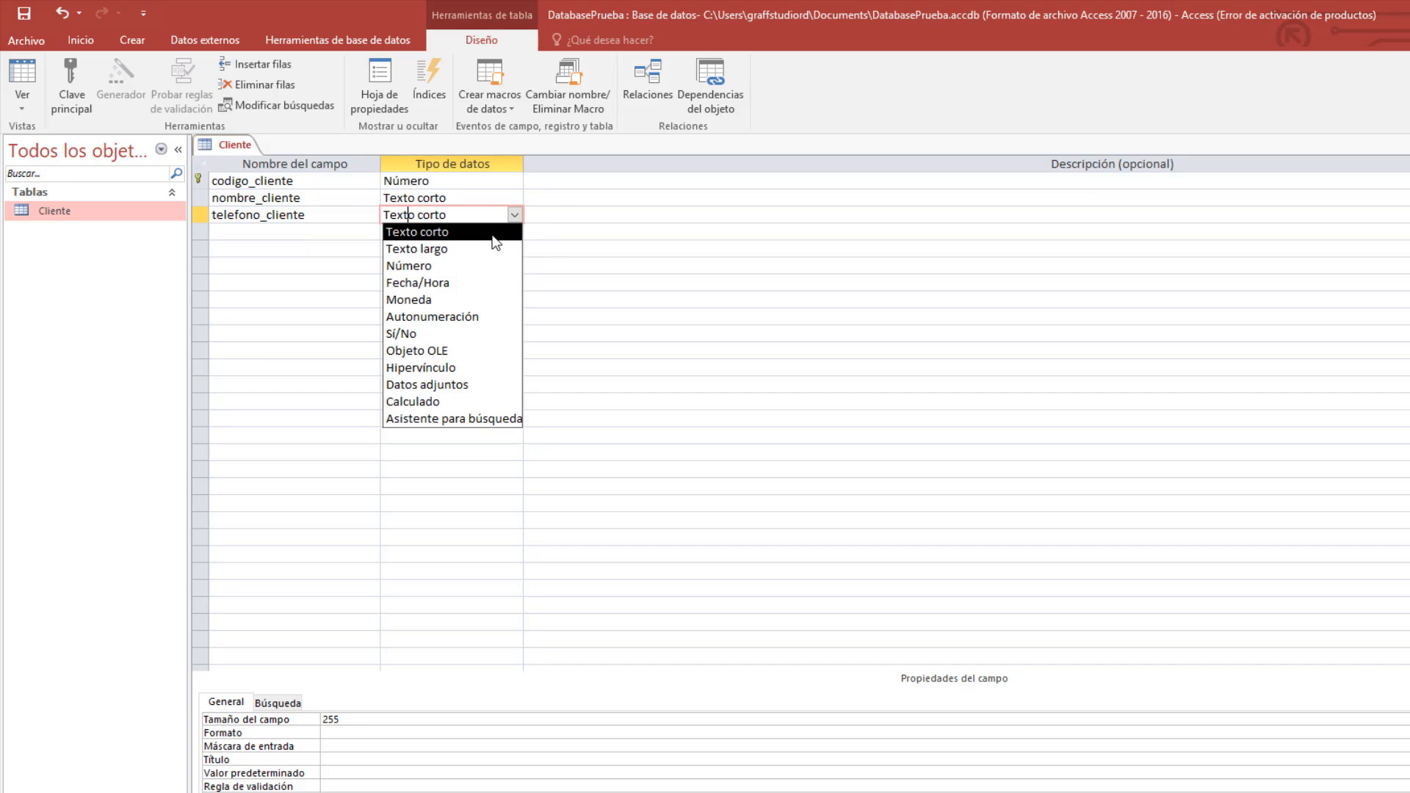
pyautogui.click(496, 233)
# Clear the number typed into telefono_cliente's description so it stays empty.
pyautogui.click(567, 214)
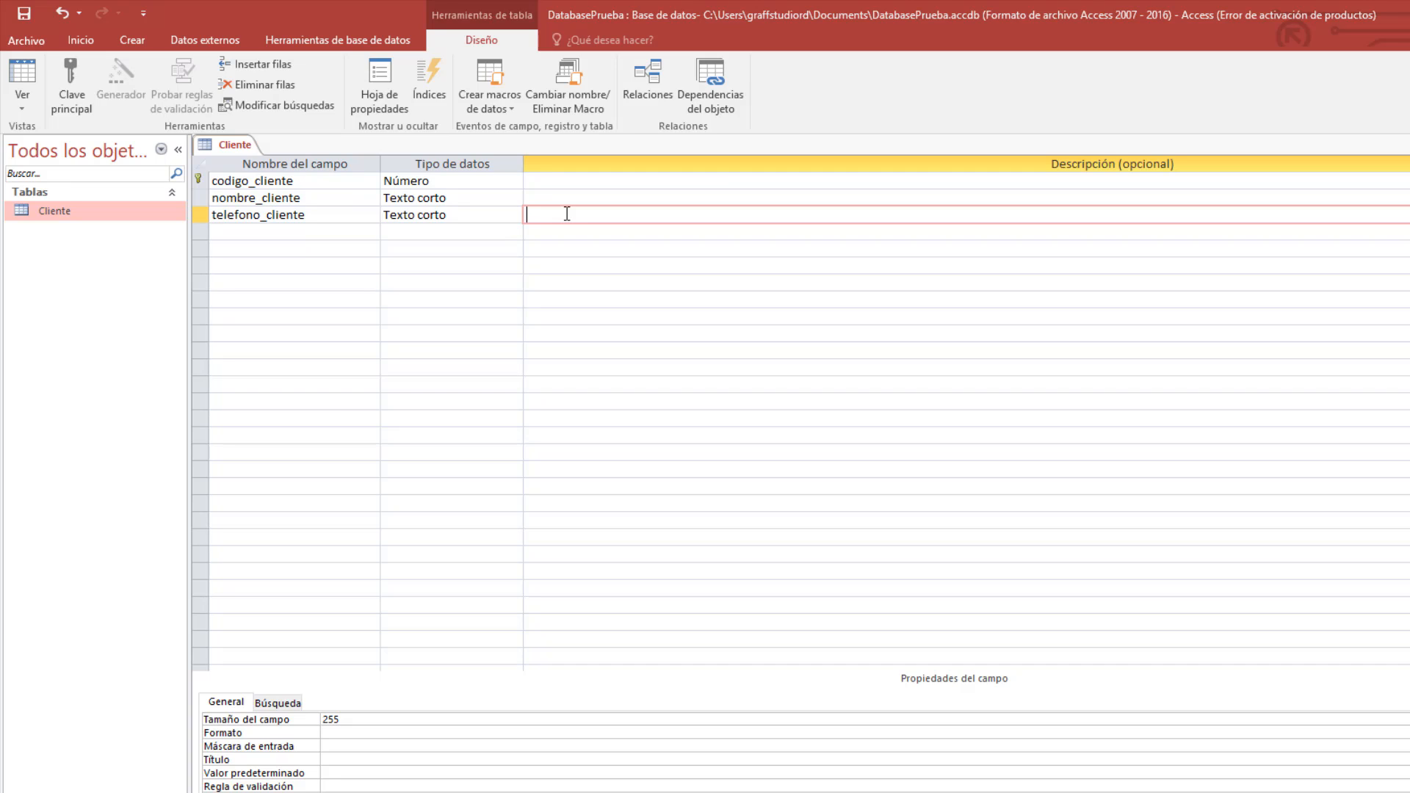
pyautogui.write('123-5555-')
pyautogui.press('BackSpace')
pyautogui.press('BackSpace')
pyautogui.press('BackSpace')
pyautogui.press('BackSpace')
pyautogui.press('BackSpace')
pyautogui.press('BackSpace')
pyautogui.press('BackSpace')
pyautogui.press('BackSpace')
pyautogui.press('BackSpace')
pyautogui.write('805252522')
pyautogui.click(572, 215)
pyautogui.moveTo(592, 214); pyautogui.dragTo(525, 214)
pyautogui.press('BackSpace')
pyautogui.click(477, 226)
pyautogui.click(481, 214)
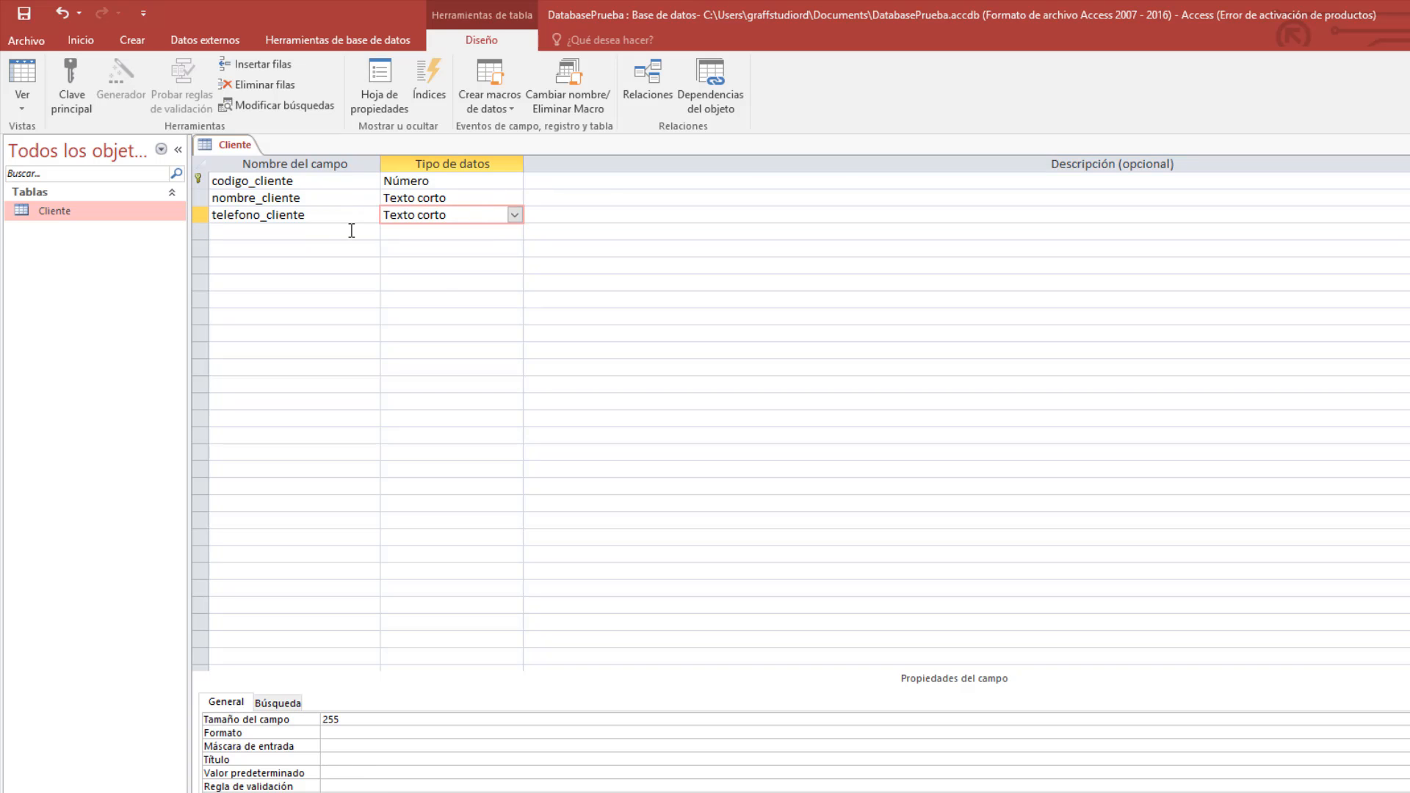
# Add cedula_cliente, copied from the Notepad list, as the fourth Texto corto field.
pyautogui.hotkey('alt', 'Tab')
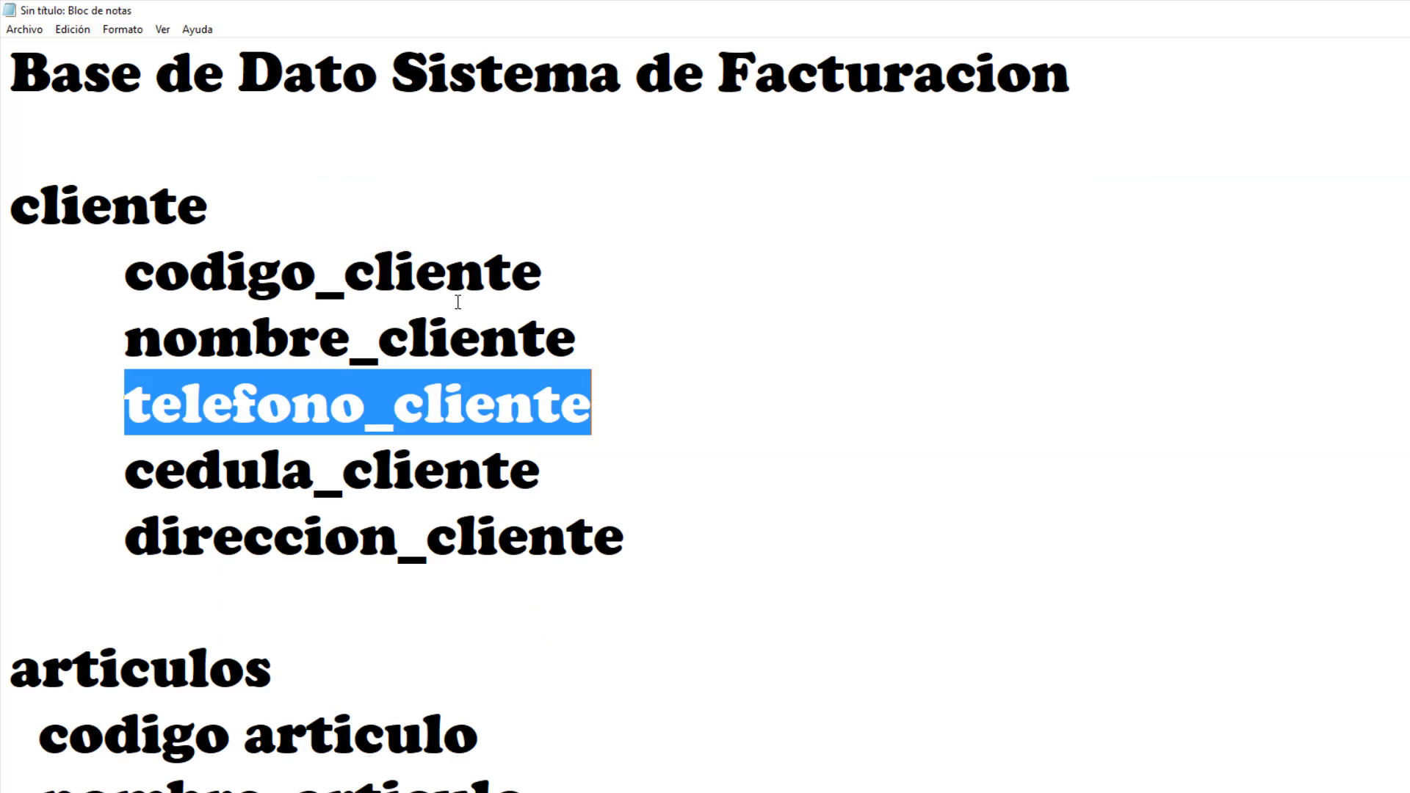
pyautogui.moveTo(652, 464); pyautogui.dragTo(131, 482)
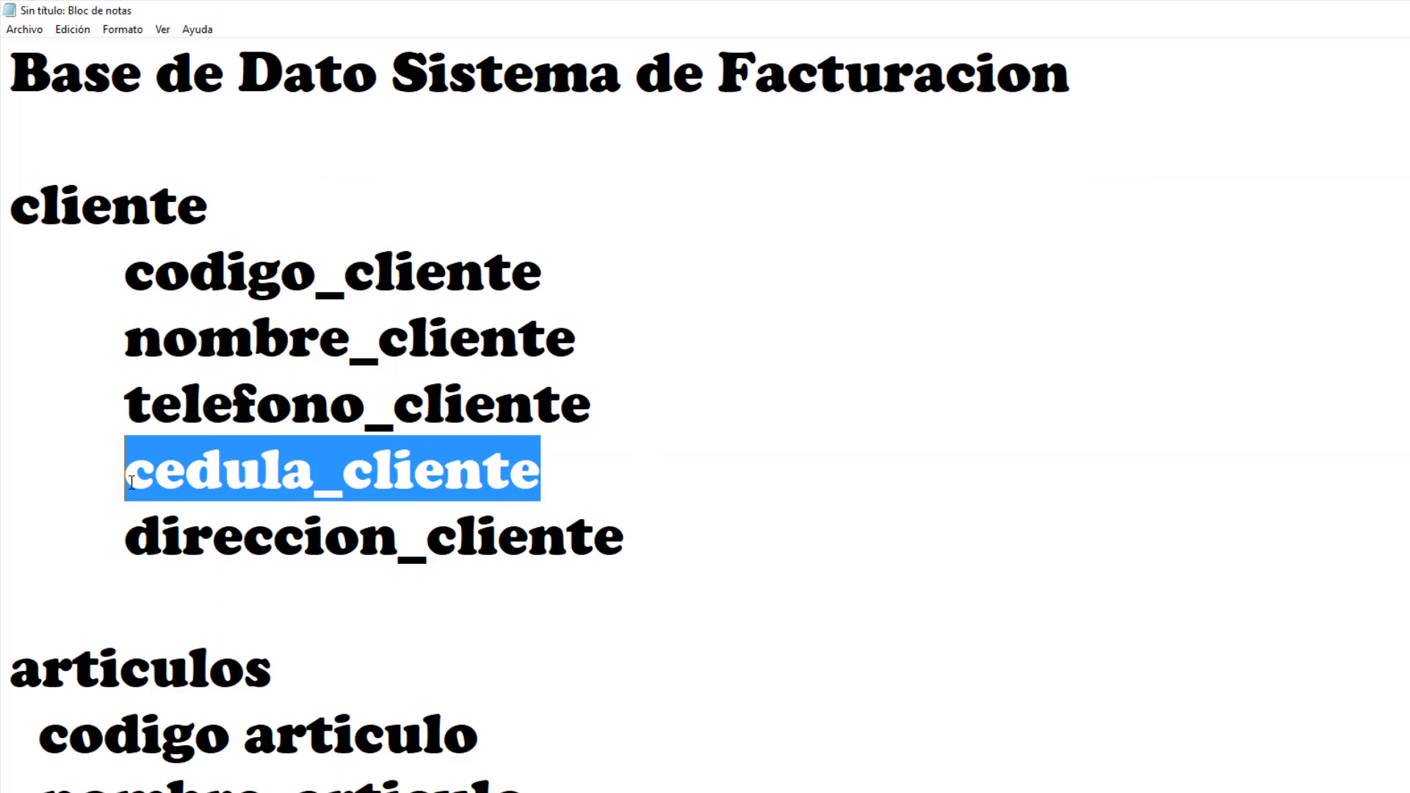
pyautogui.hotkey('alt', 'Tab')
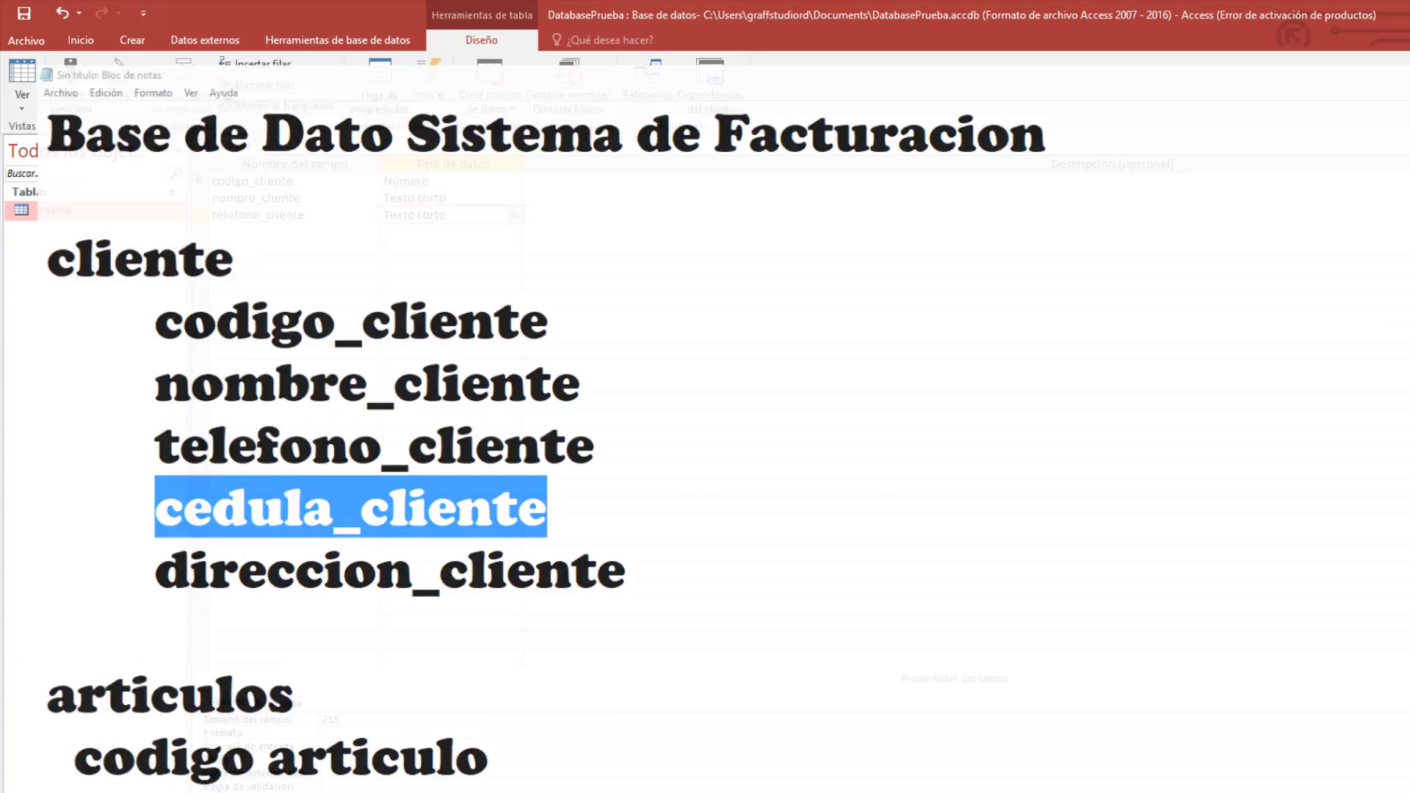
pyautogui.click(317, 238)
pyautogui.hotkey('ctrl', 'v')
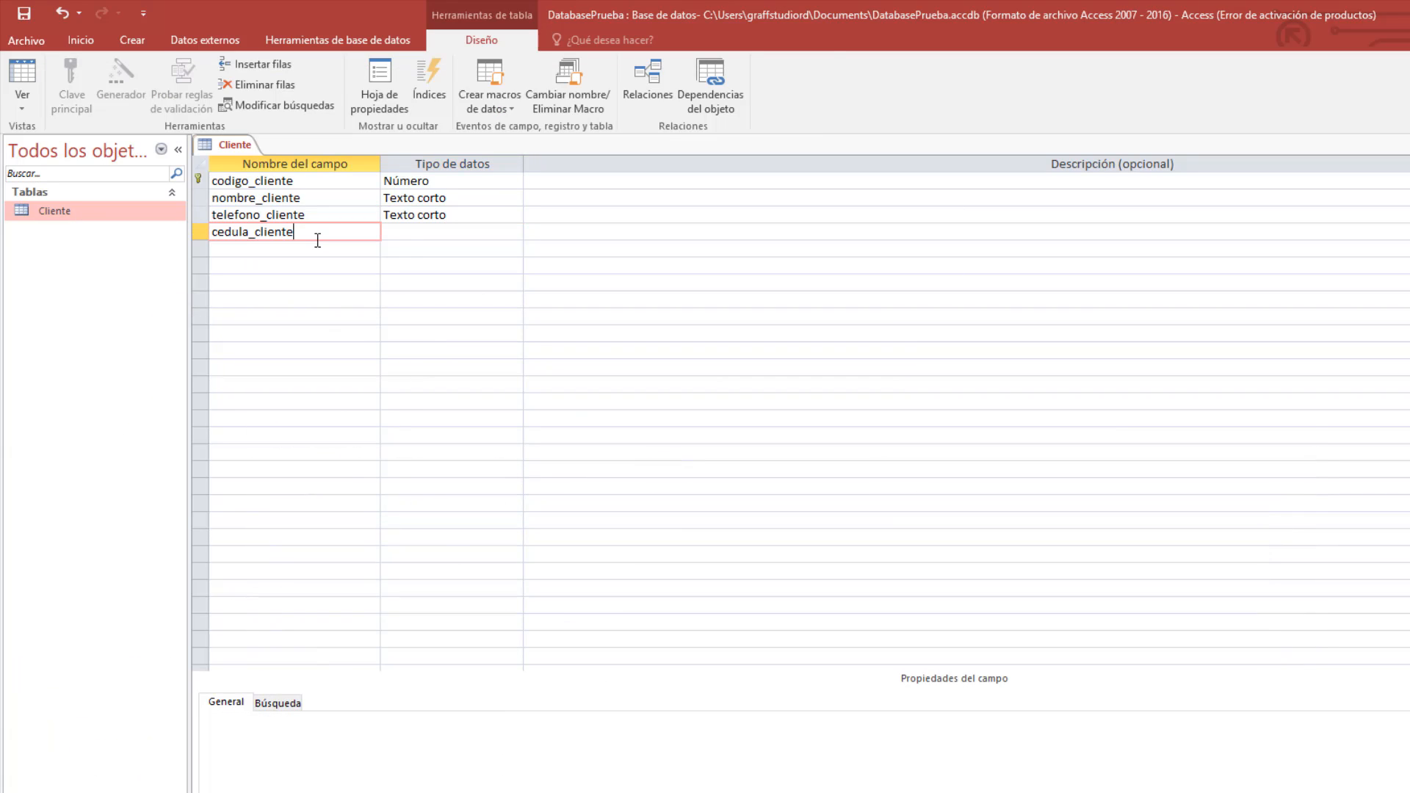
pyautogui.click(420, 227)
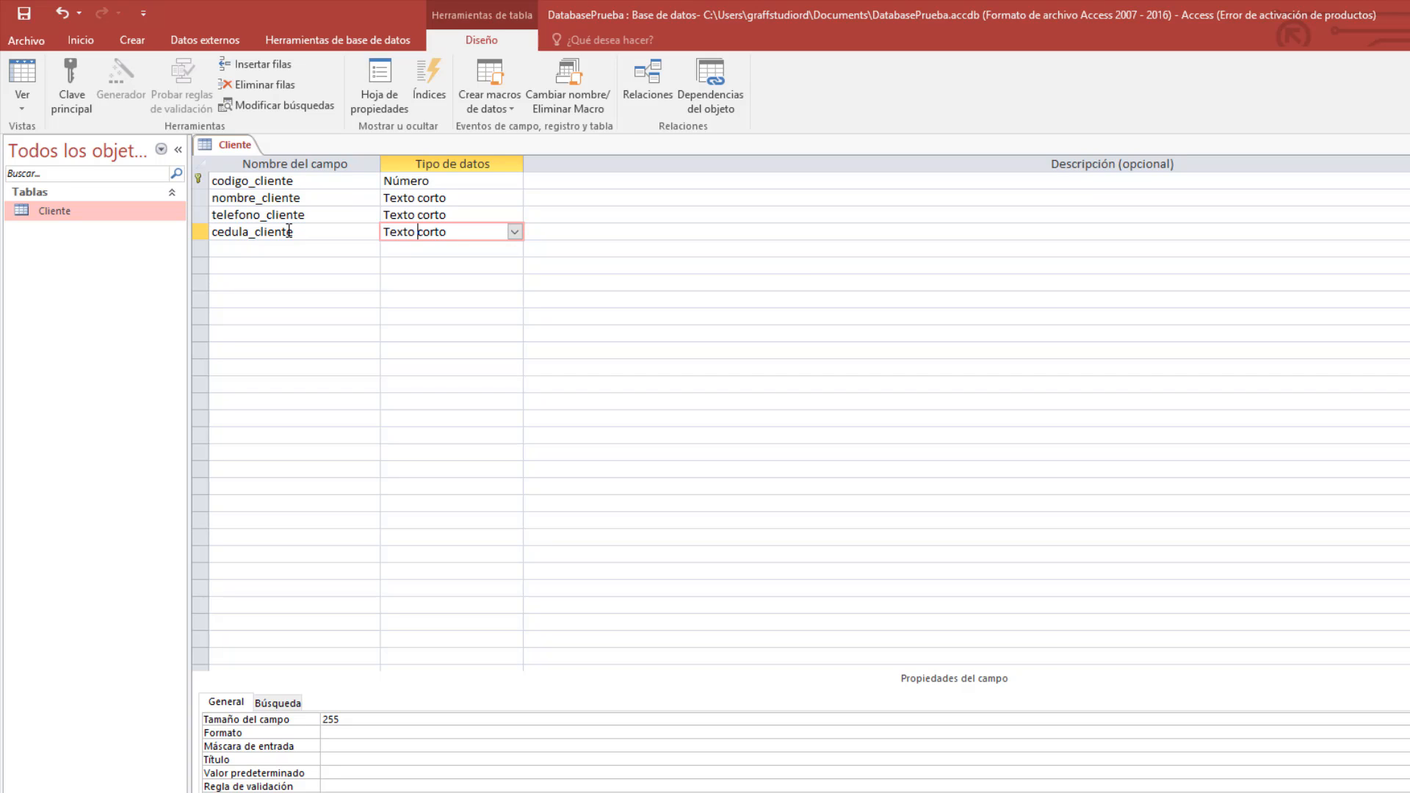
pyautogui.click(320, 232)
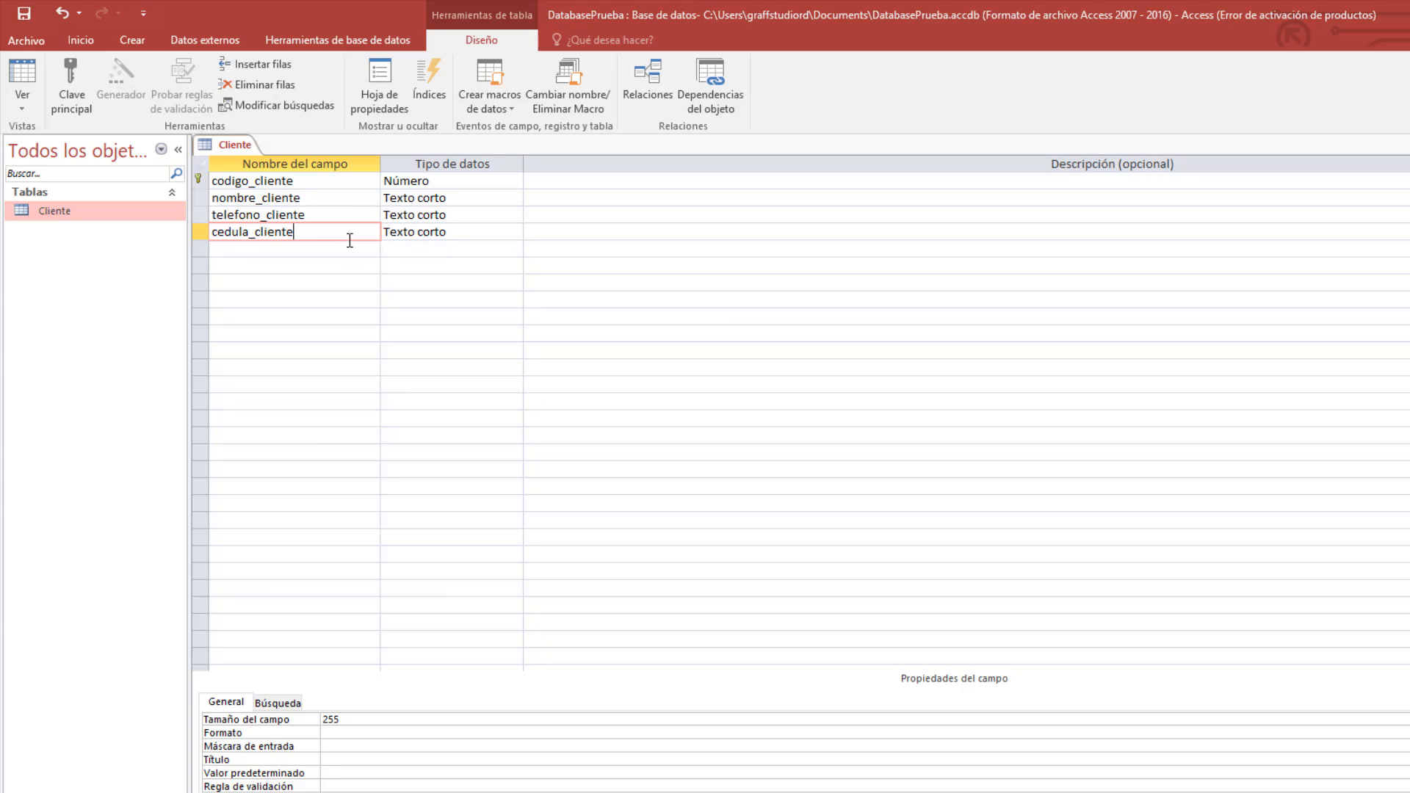
# Select the direccion_cliente line in the Notepad field list.
pyautogui.hotkey('alt', 'Tab')
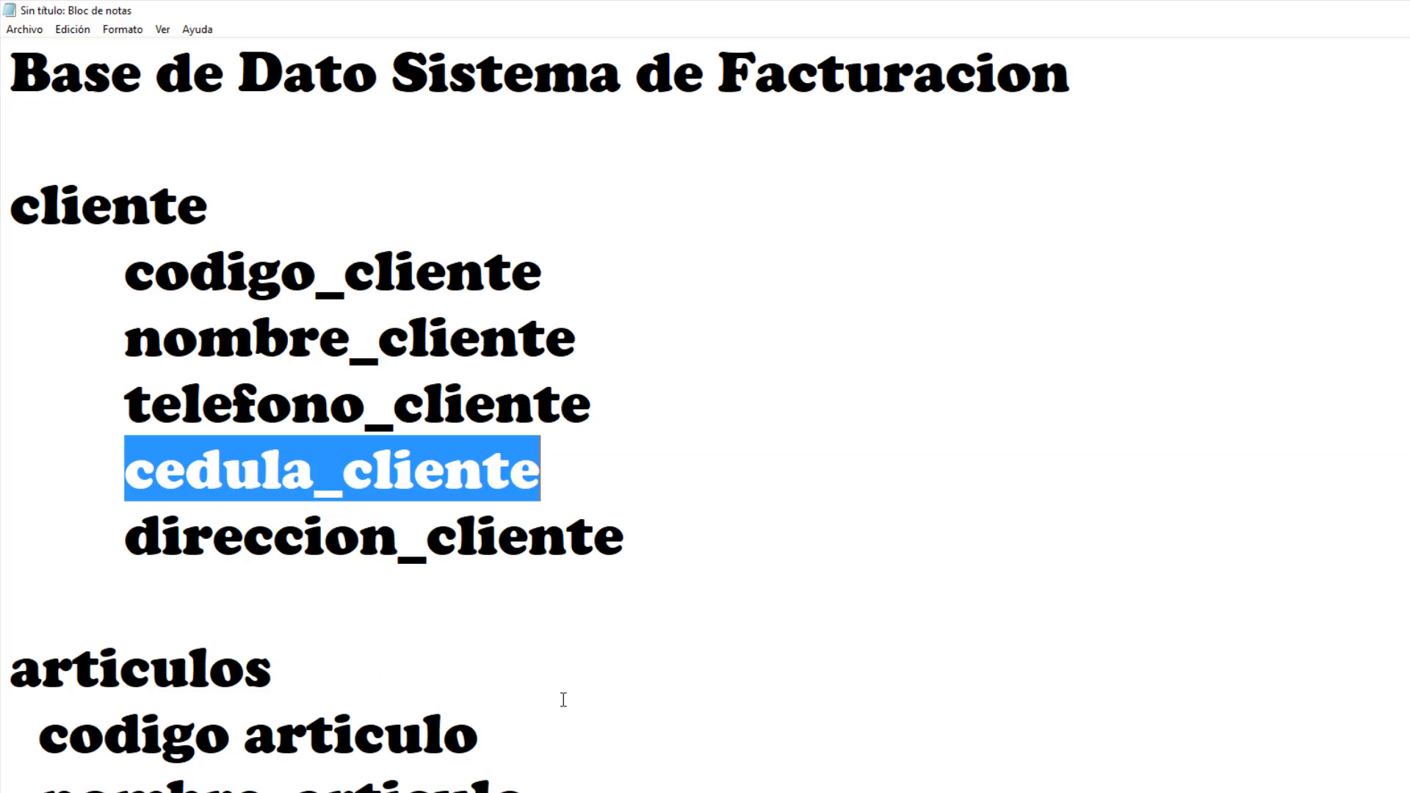
pyautogui.click(632, 583)
pyautogui.moveTo(625, 542); pyautogui.dragTo(110, 542)
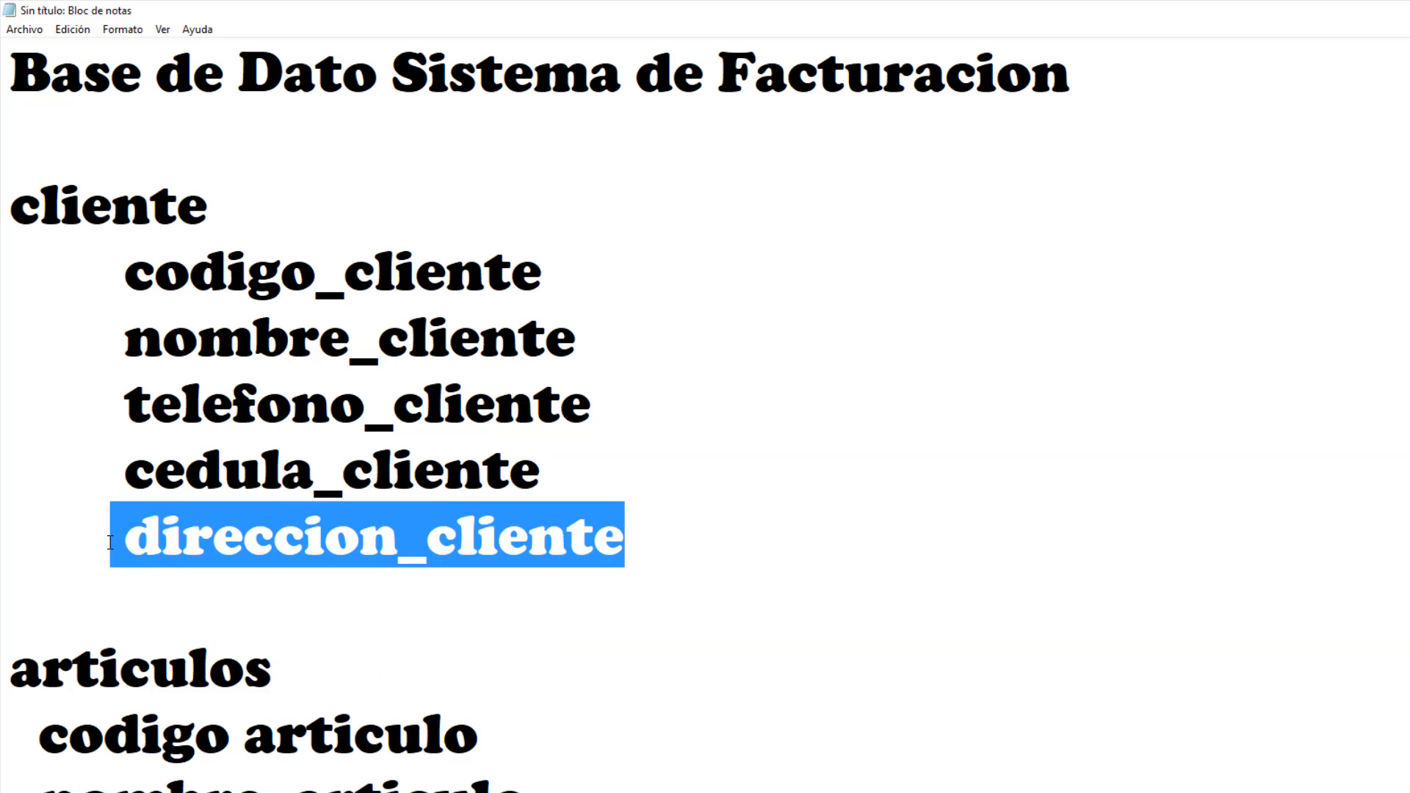
# Paste direccion_cliente as the fifth field name, removing the leading space that triggered the warning.
pyautogui.hotkey('ctrl', 'c')
pyautogui.hotkey('alt', 'Tab')
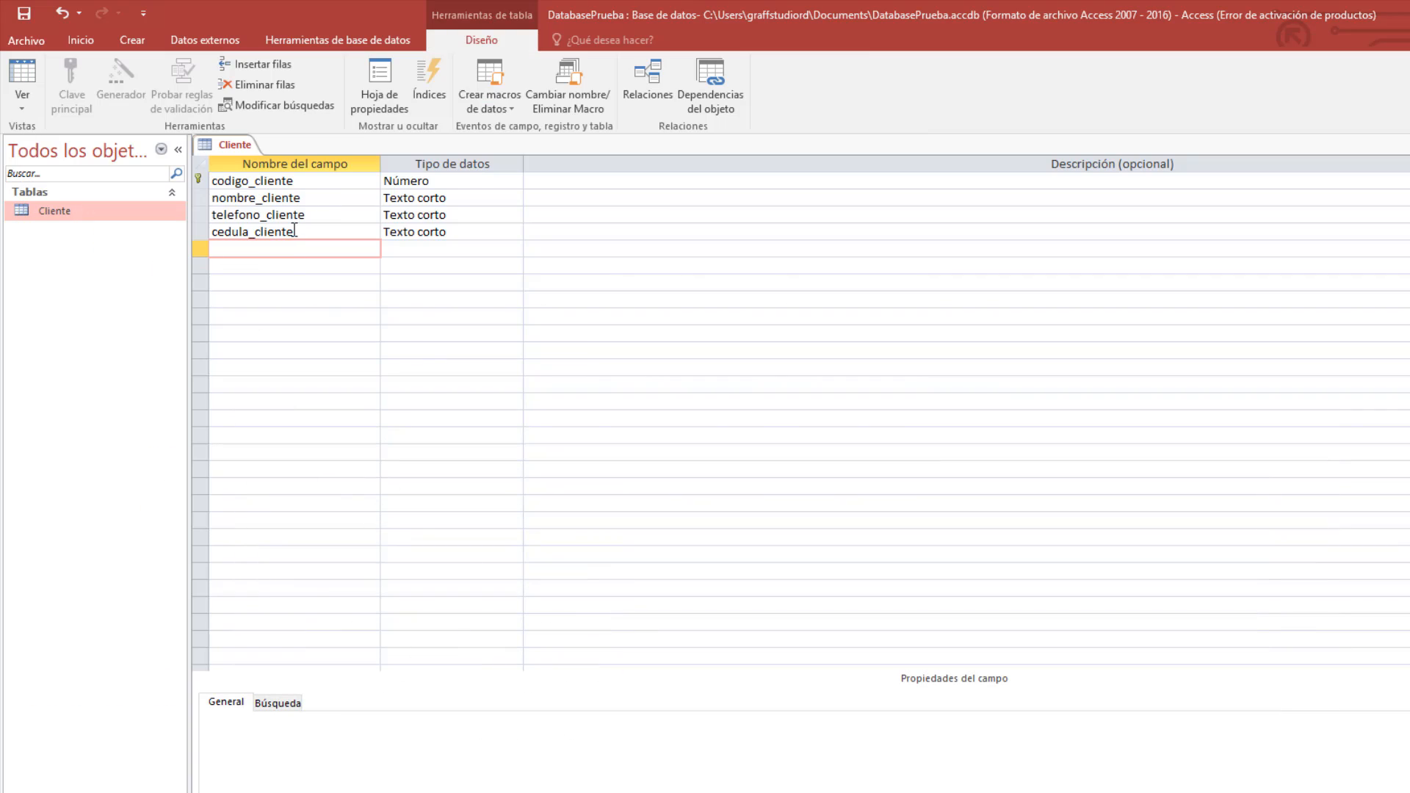
pyautogui.hotkey('ctrl', 'v')
pyautogui.click(417, 246)
pyautogui.click(843, 530)
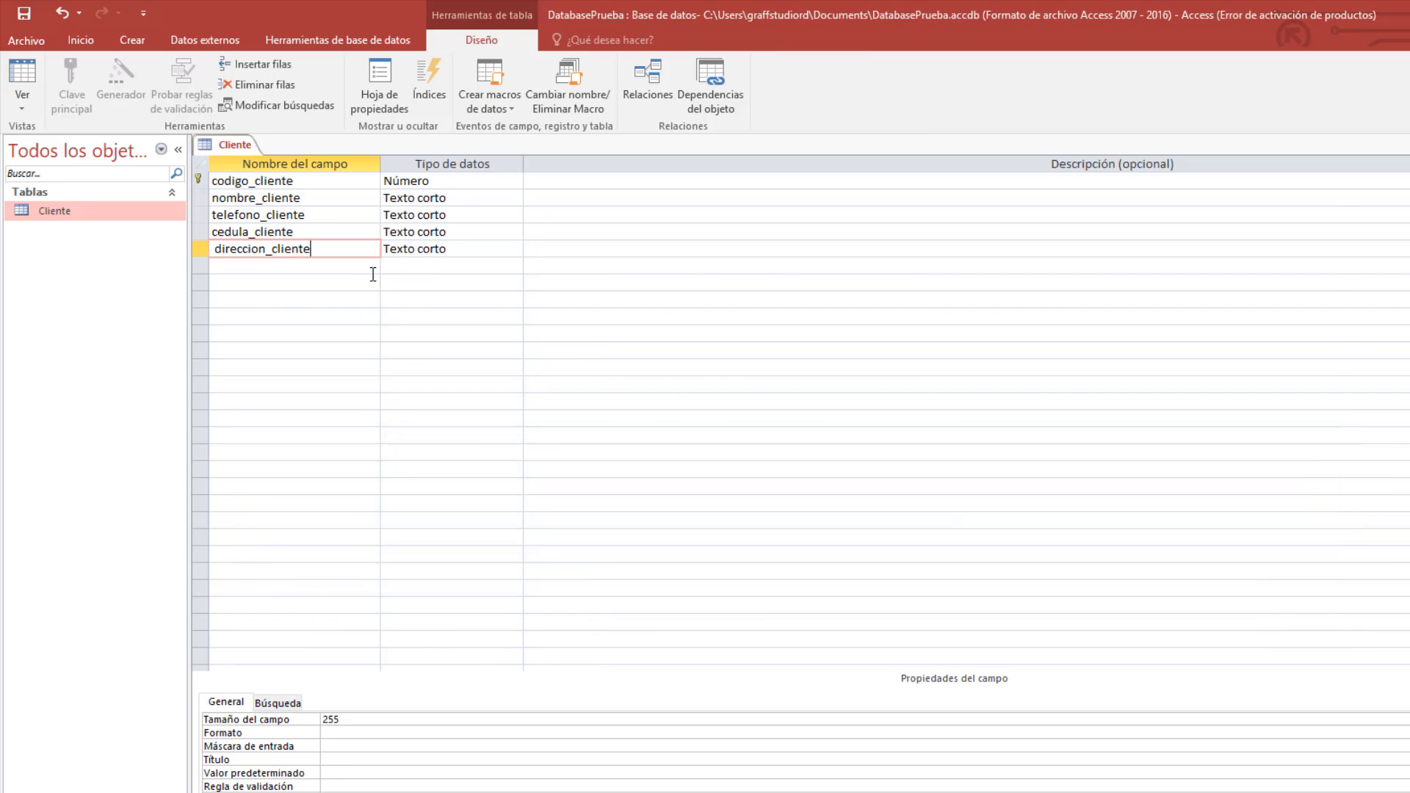
pyautogui.click(467, 252)
pyautogui.click(818, 529)
pyautogui.click(219, 250)
pyautogui.press('Delete')
# Set direccion_cliente's data type to Texto largo.
pyautogui.click(262, 267)
pyautogui.click(469, 248)
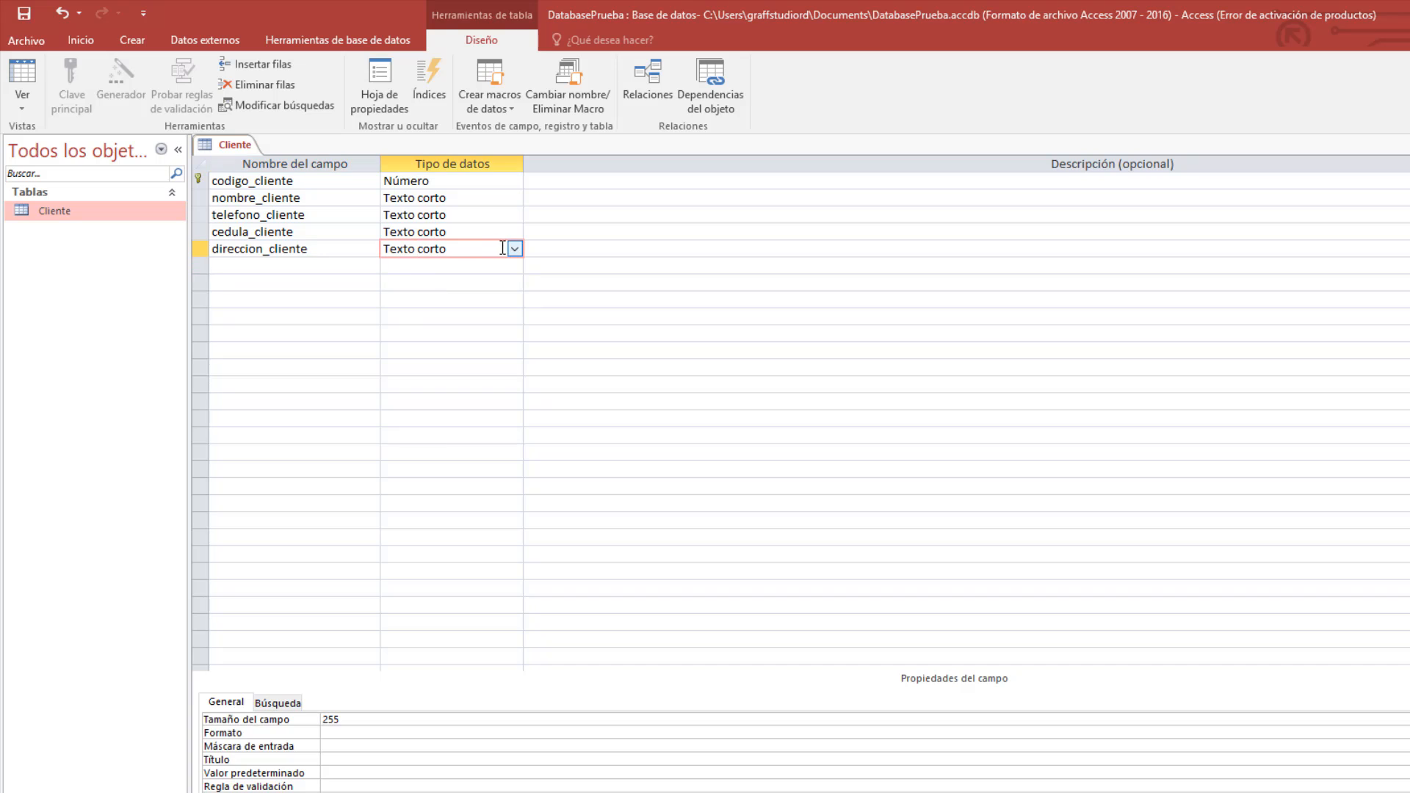
pyautogui.click(514, 249)
pyautogui.click(501, 280)
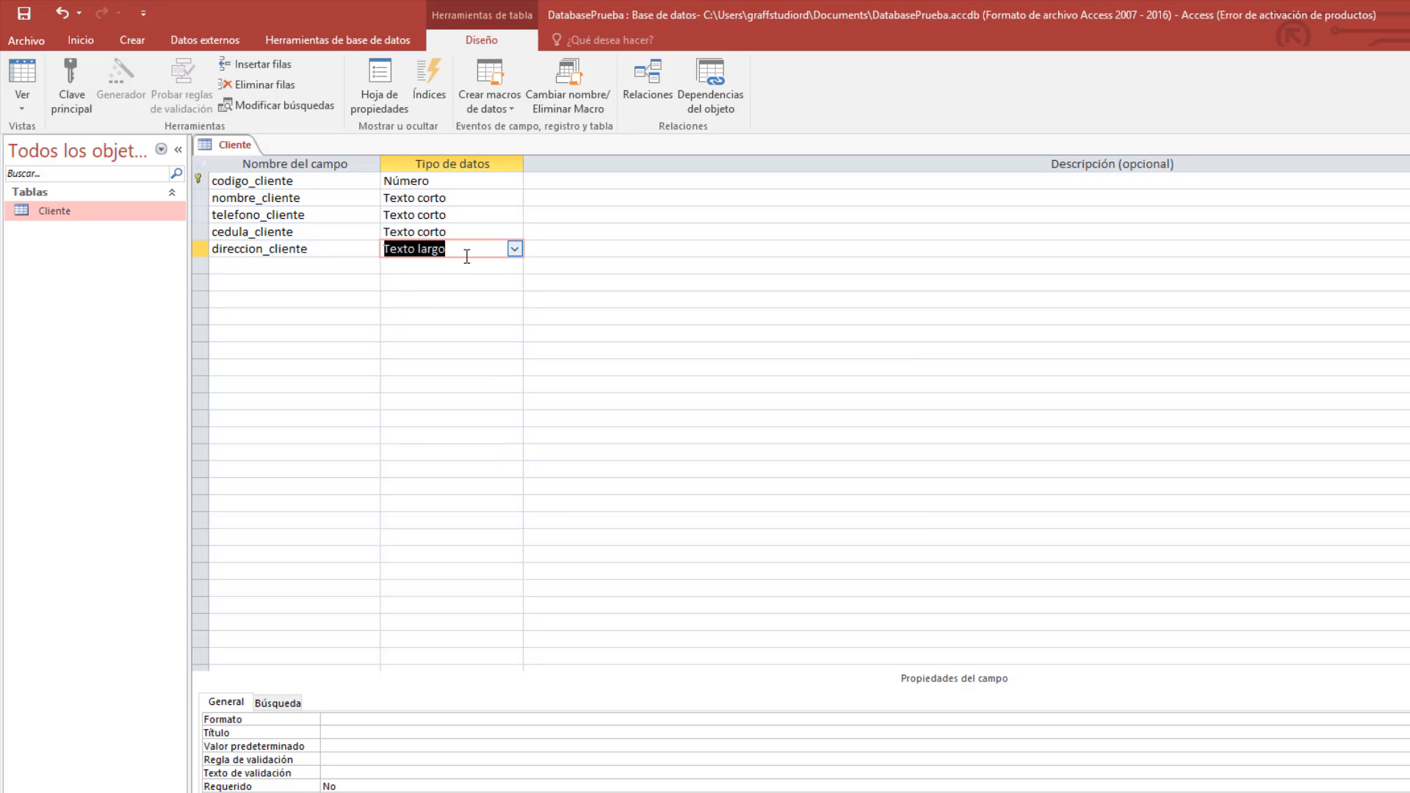
pyautogui.click(404, 263)
pyautogui.click(365, 264)
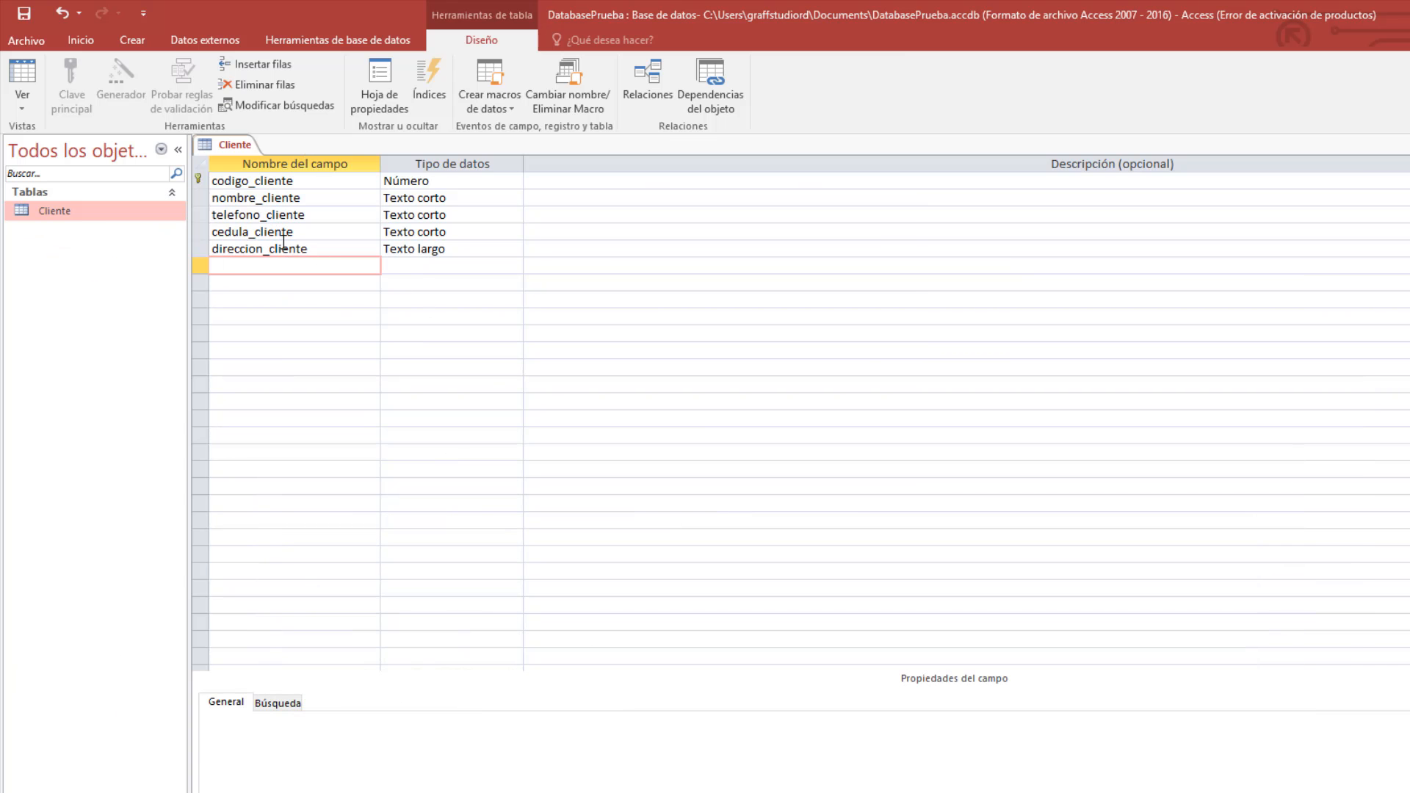
# Save and close the Cliente design, then open Cliente in datasheet view.
pyautogui.rightClick(222, 148)
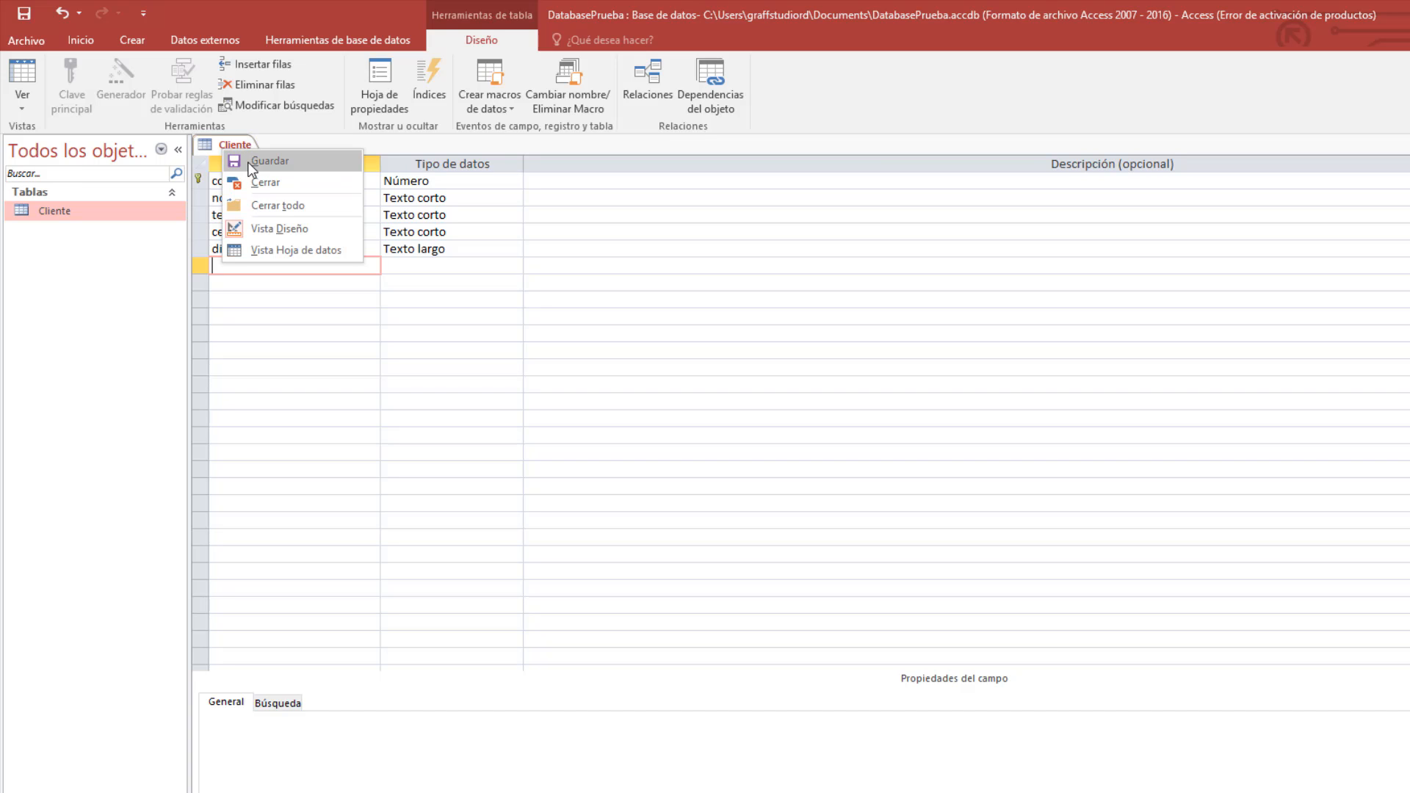
pyautogui.click(250, 163)
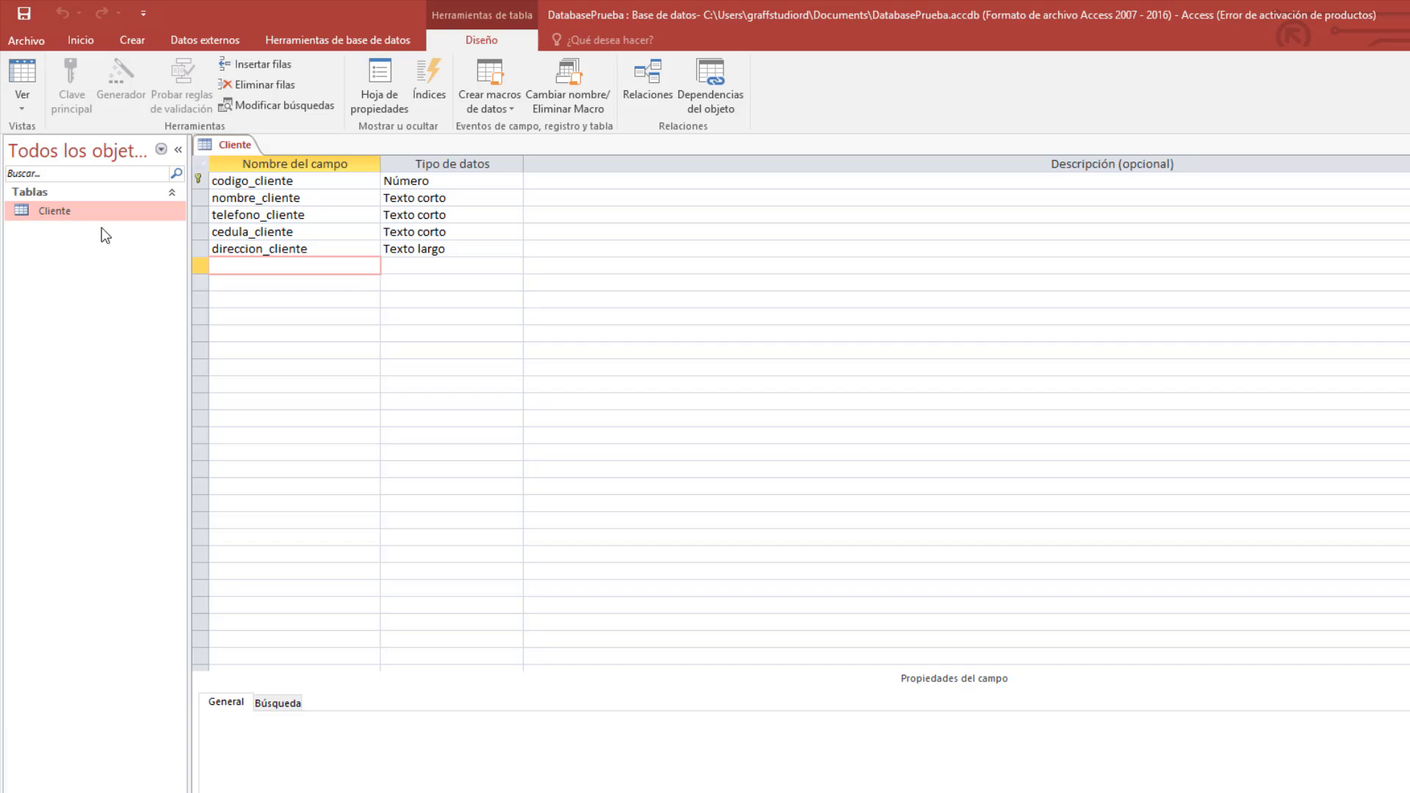
pyautogui.rightClick(213, 145)
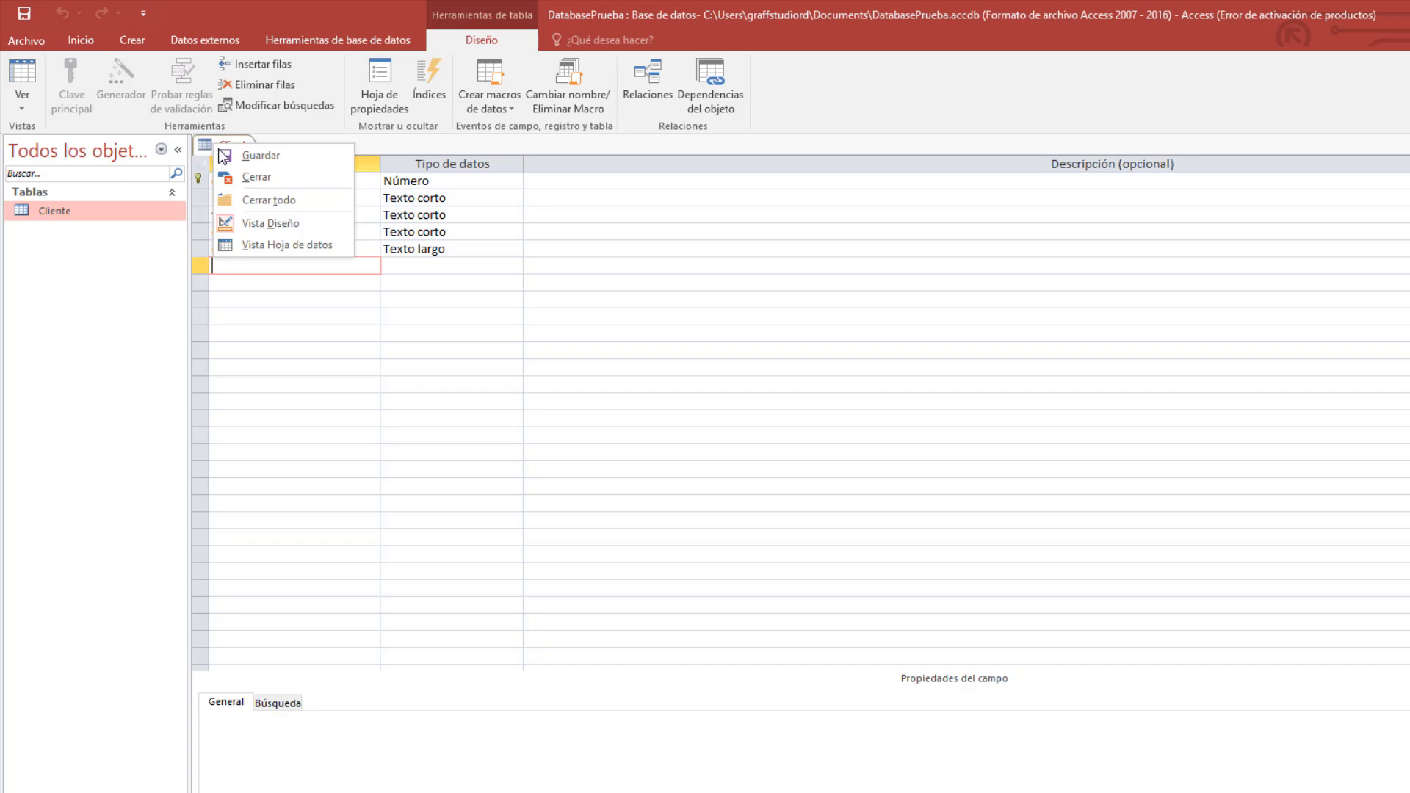
pyautogui.click(253, 180)
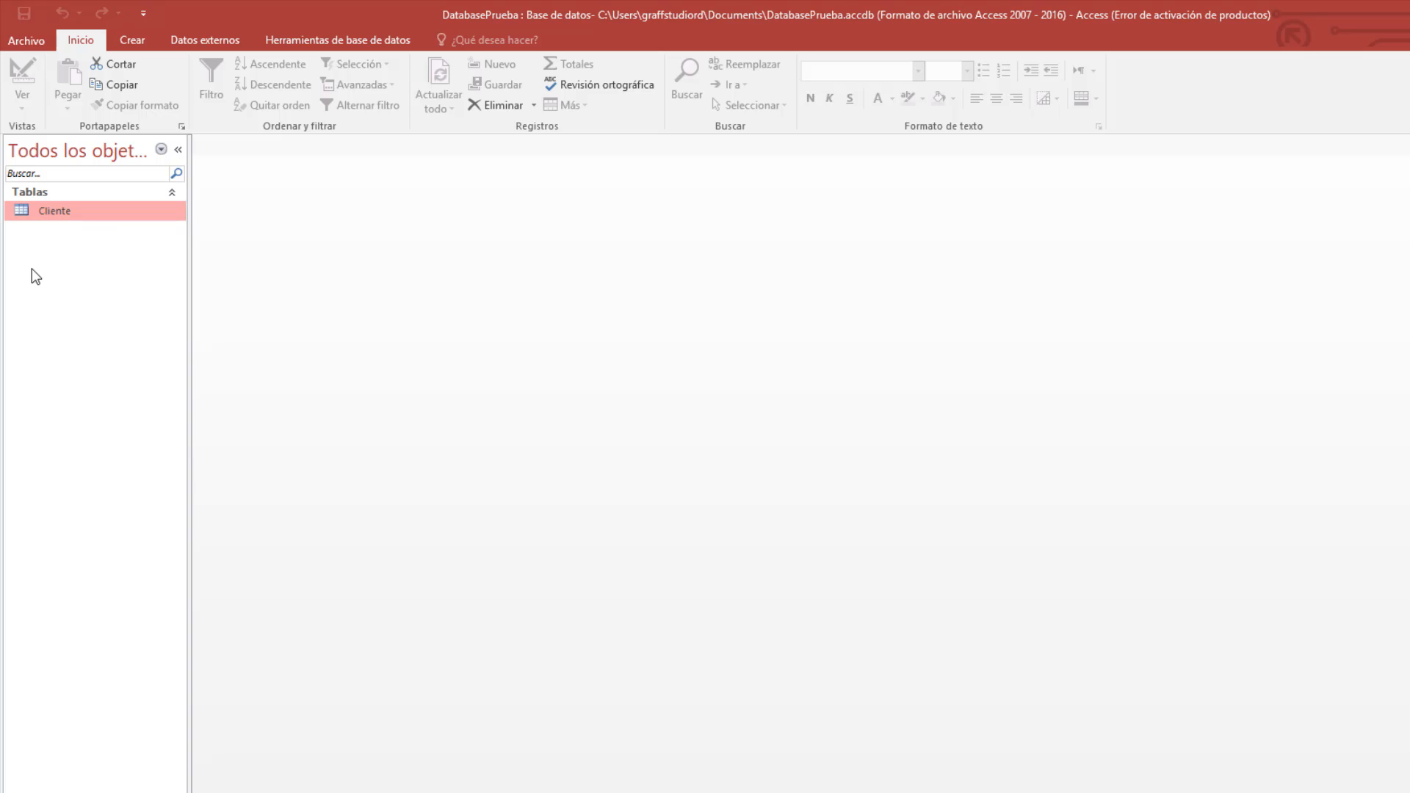
pyautogui.doubleClick(37, 210)
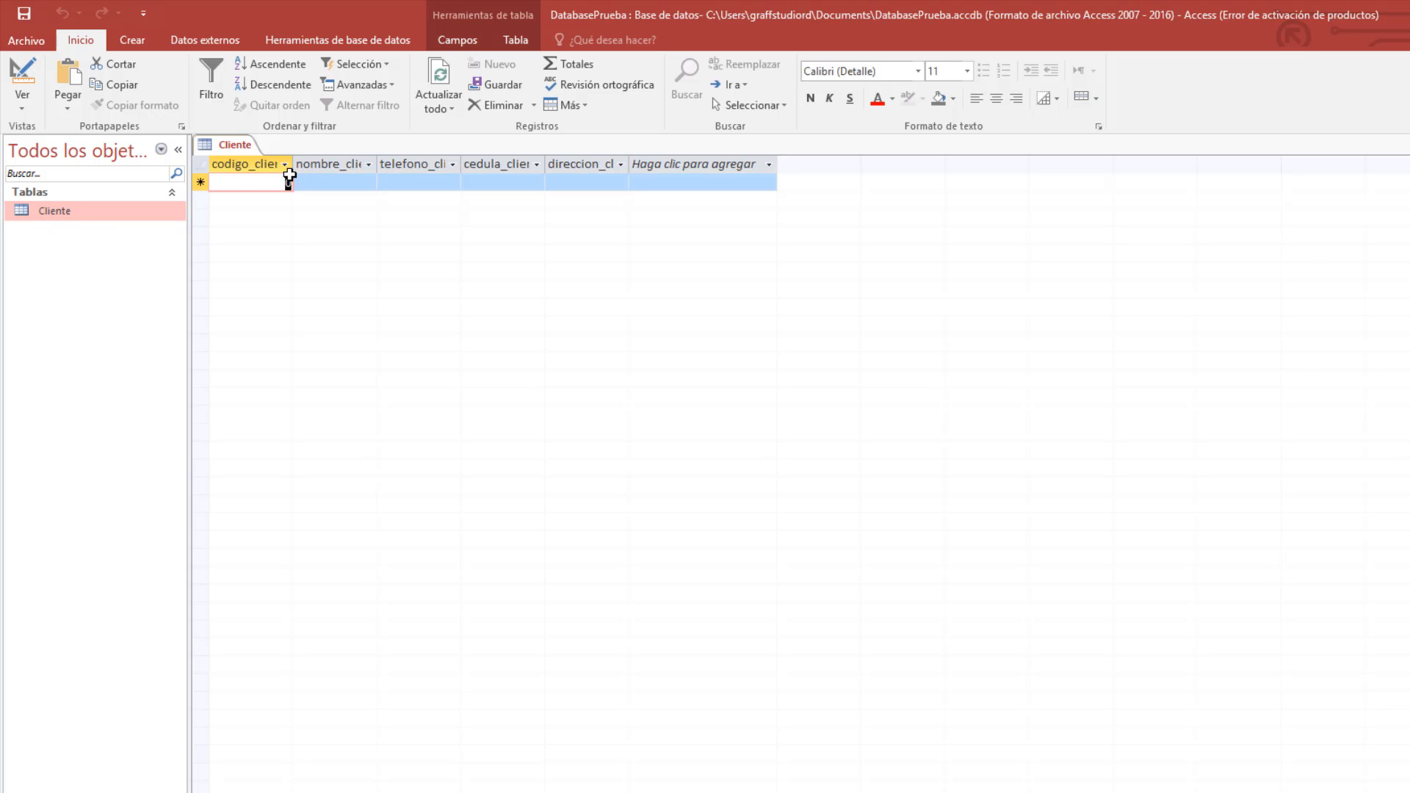
# Widen the nombre_cliente, telefono_cliente and direccion_cliente columns.
pyautogui.moveTo(380, 155); pyautogui.dragTo(442, 155)
pyautogui.moveTo(529, 163); pyautogui.dragTo(733, 165)
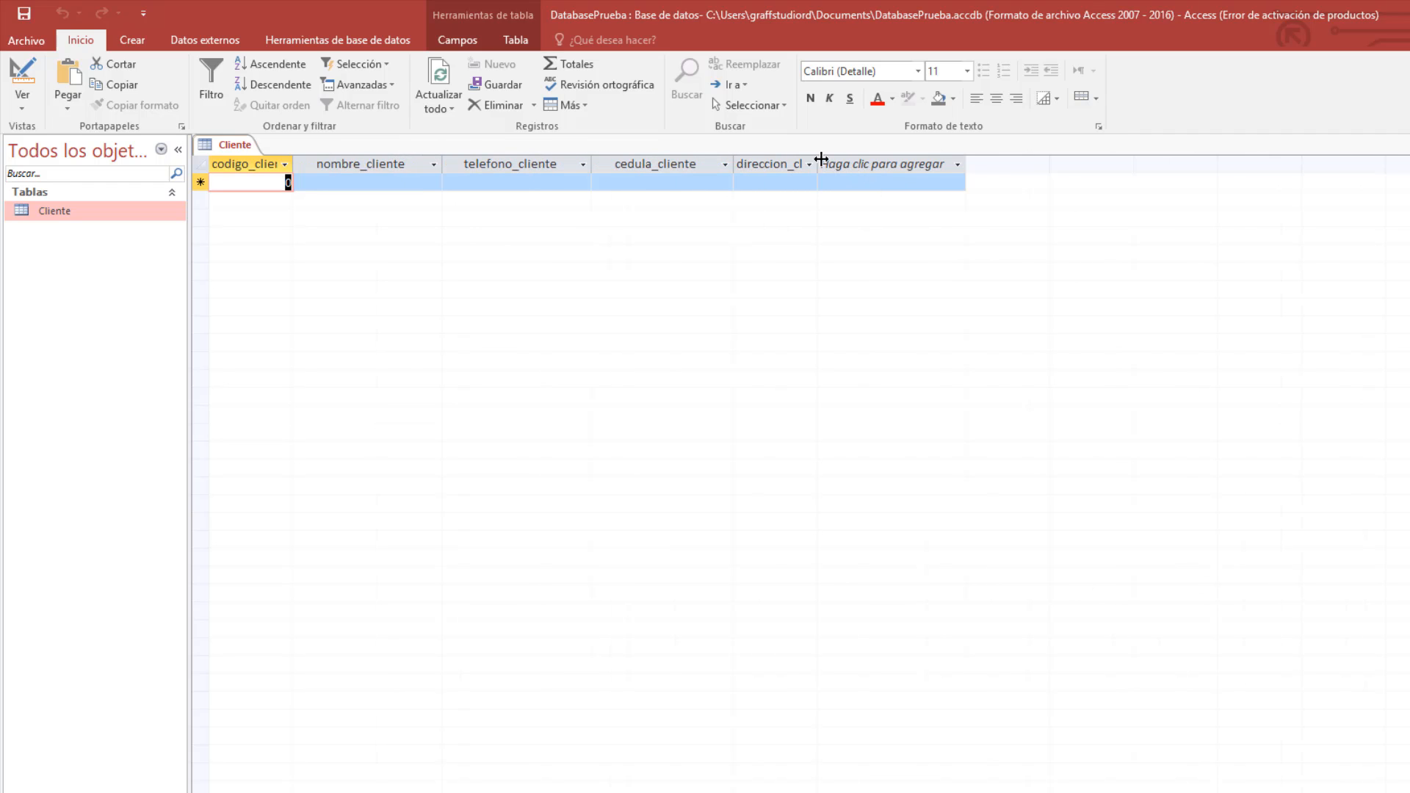
pyautogui.moveTo(821, 159); pyautogui.dragTo(893, 159)
pyautogui.click(1105, 221)
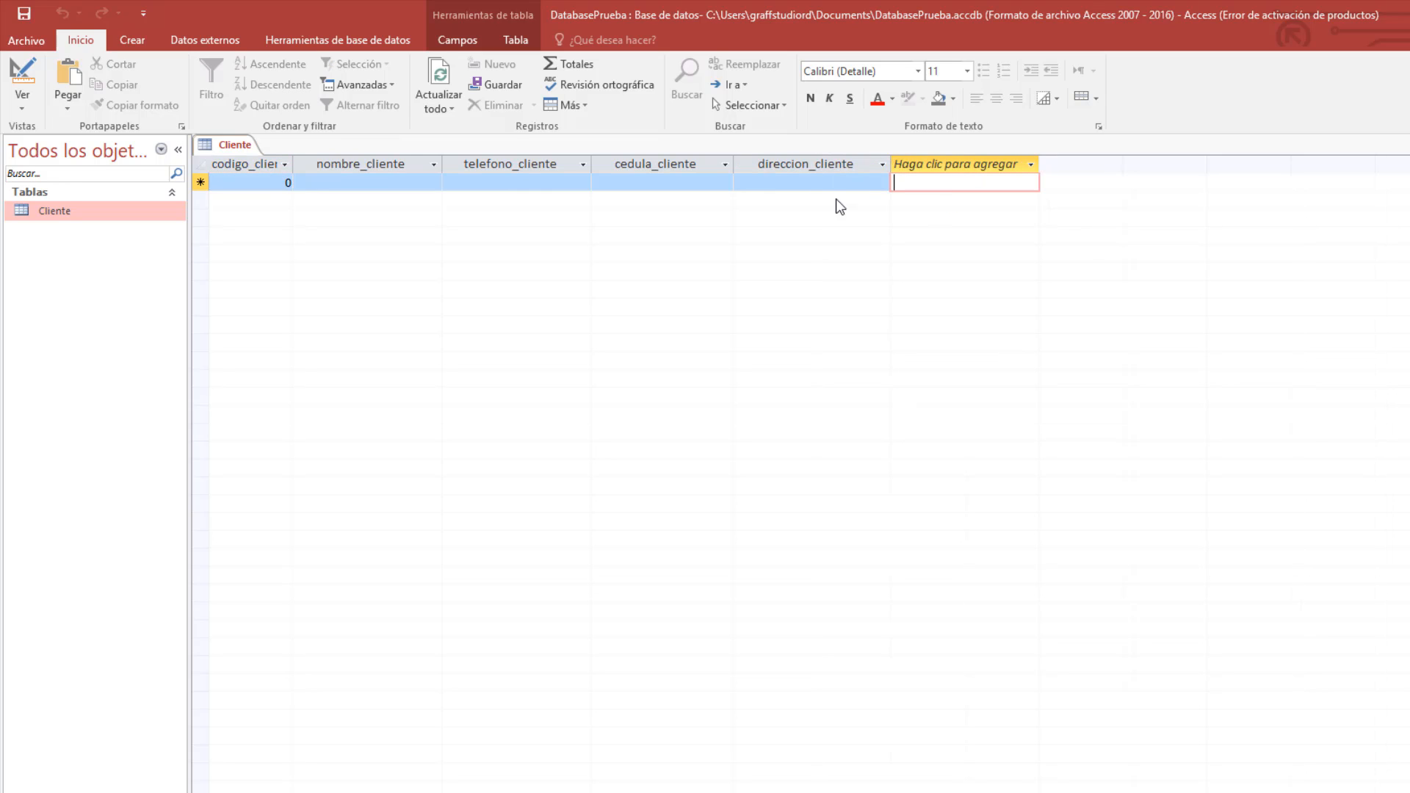
# Check the new-record cells and select codigo_cliente's default 0 for replacement.
pyautogui.click(380, 181)
pyautogui.click(272, 182)
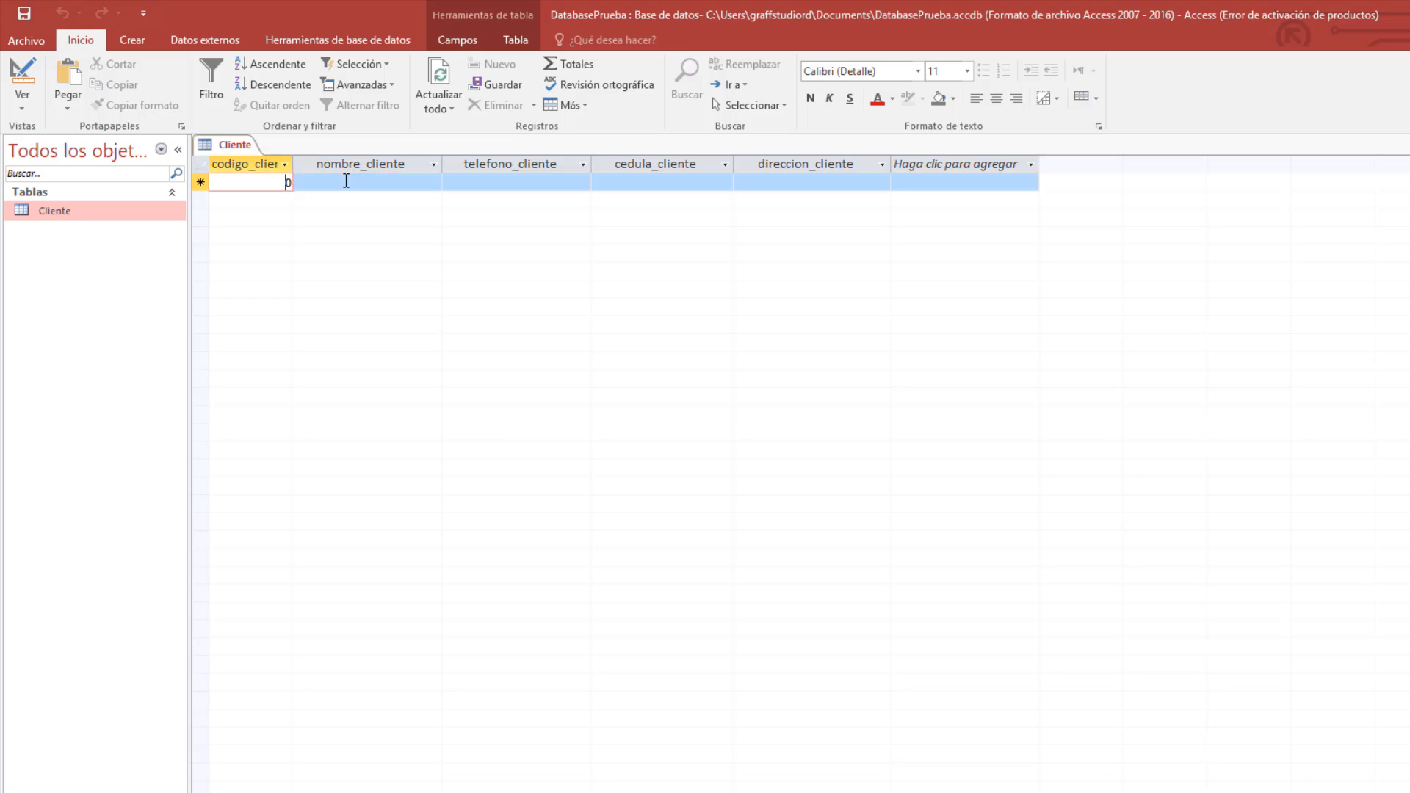
pyautogui.moveTo(275, 185); pyautogui.dragTo(306, 185)
pyautogui.click(528, 182)
pyautogui.click(668, 181)
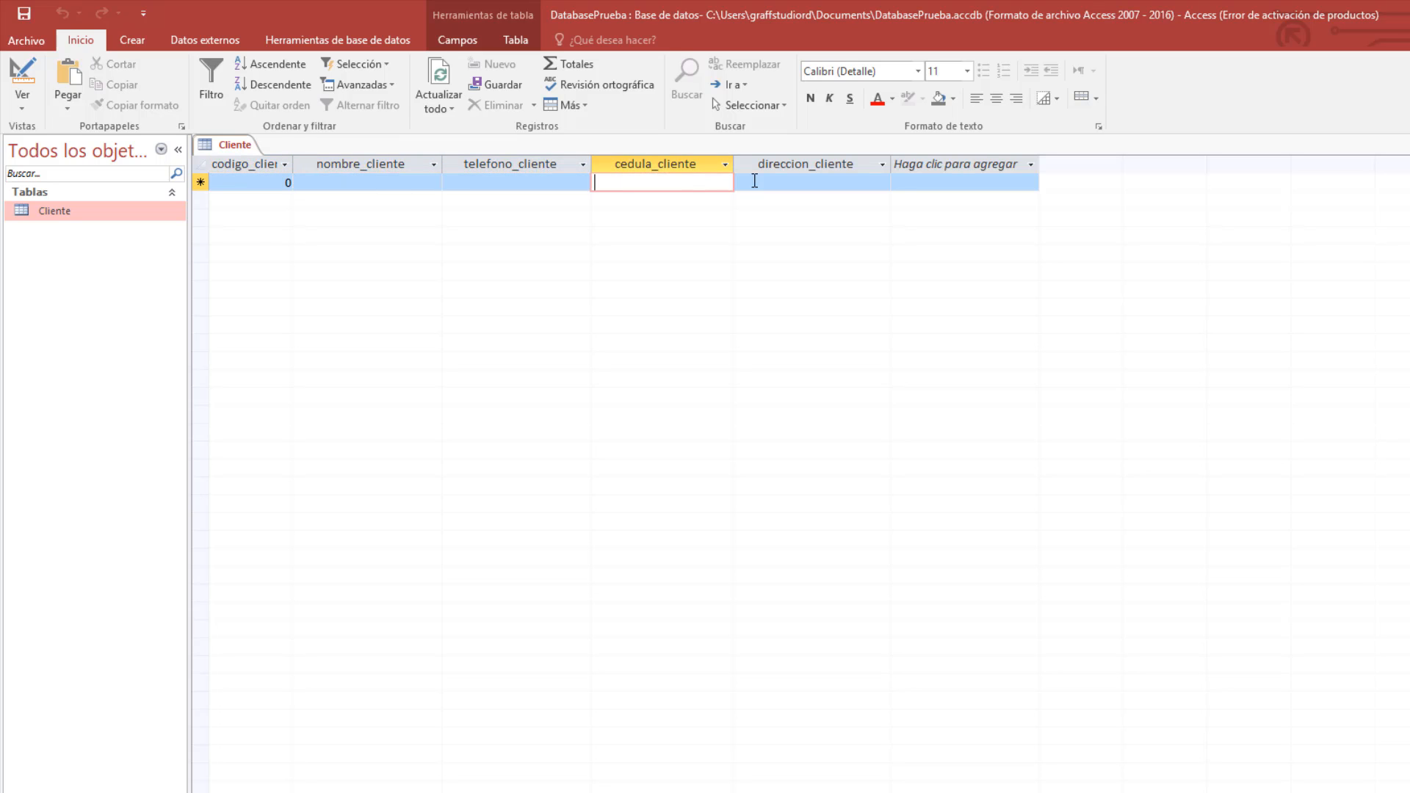
pyautogui.click(815, 182)
pyautogui.click(910, 189)
pyautogui.click(265, 184)
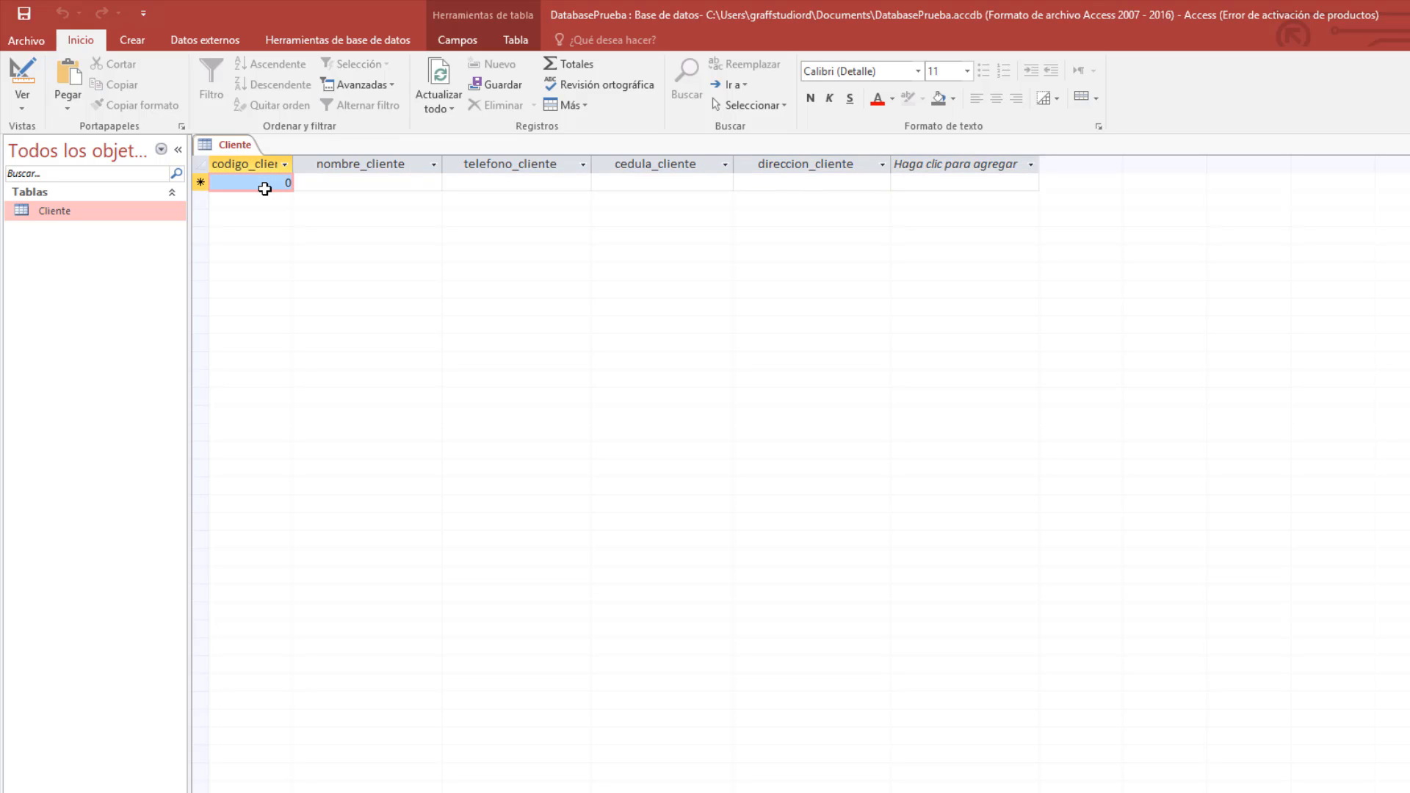
pyautogui.moveTo(266, 185); pyautogui.dragTo(290, 186)
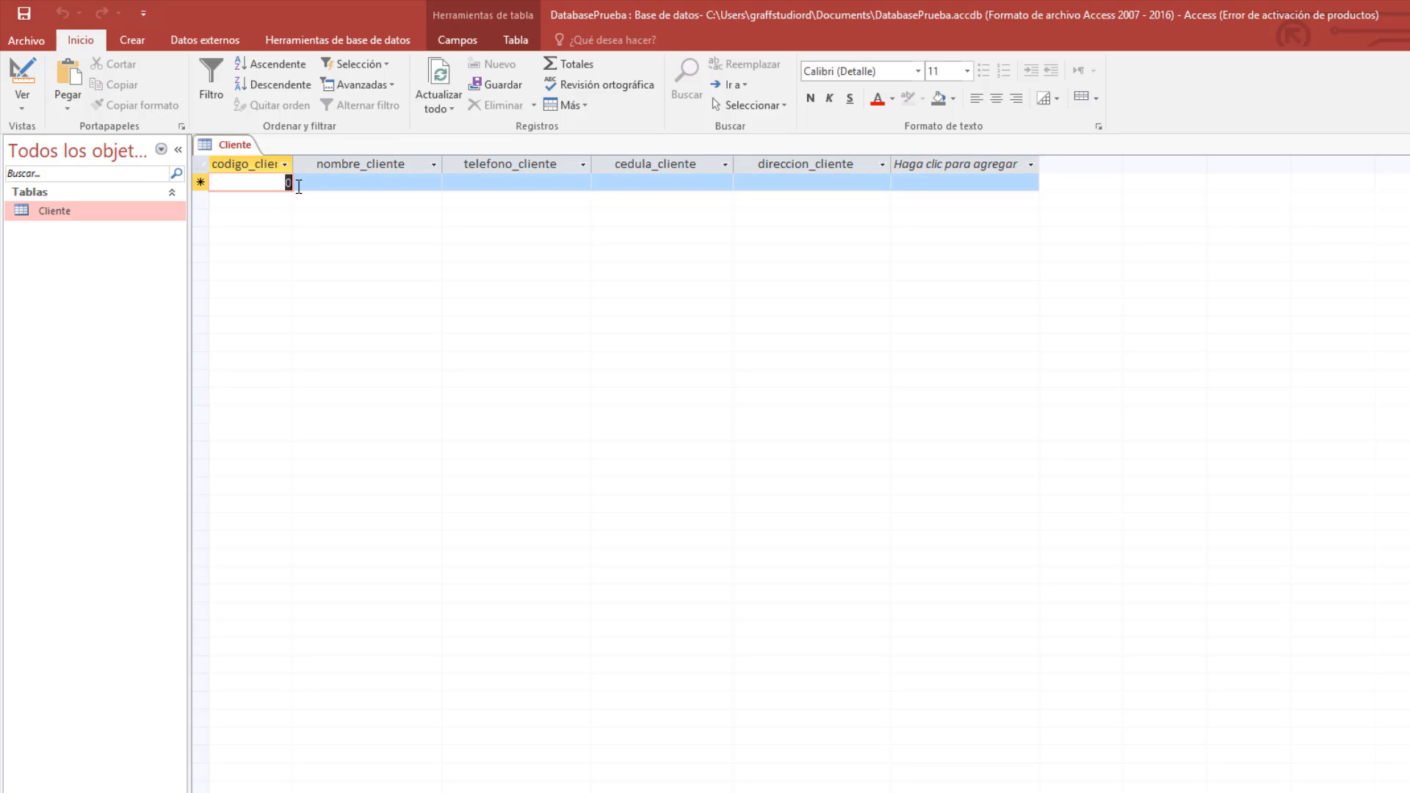
# Enter code 1, the client's first name and phone number in the first record.
pyautogui.write('1')
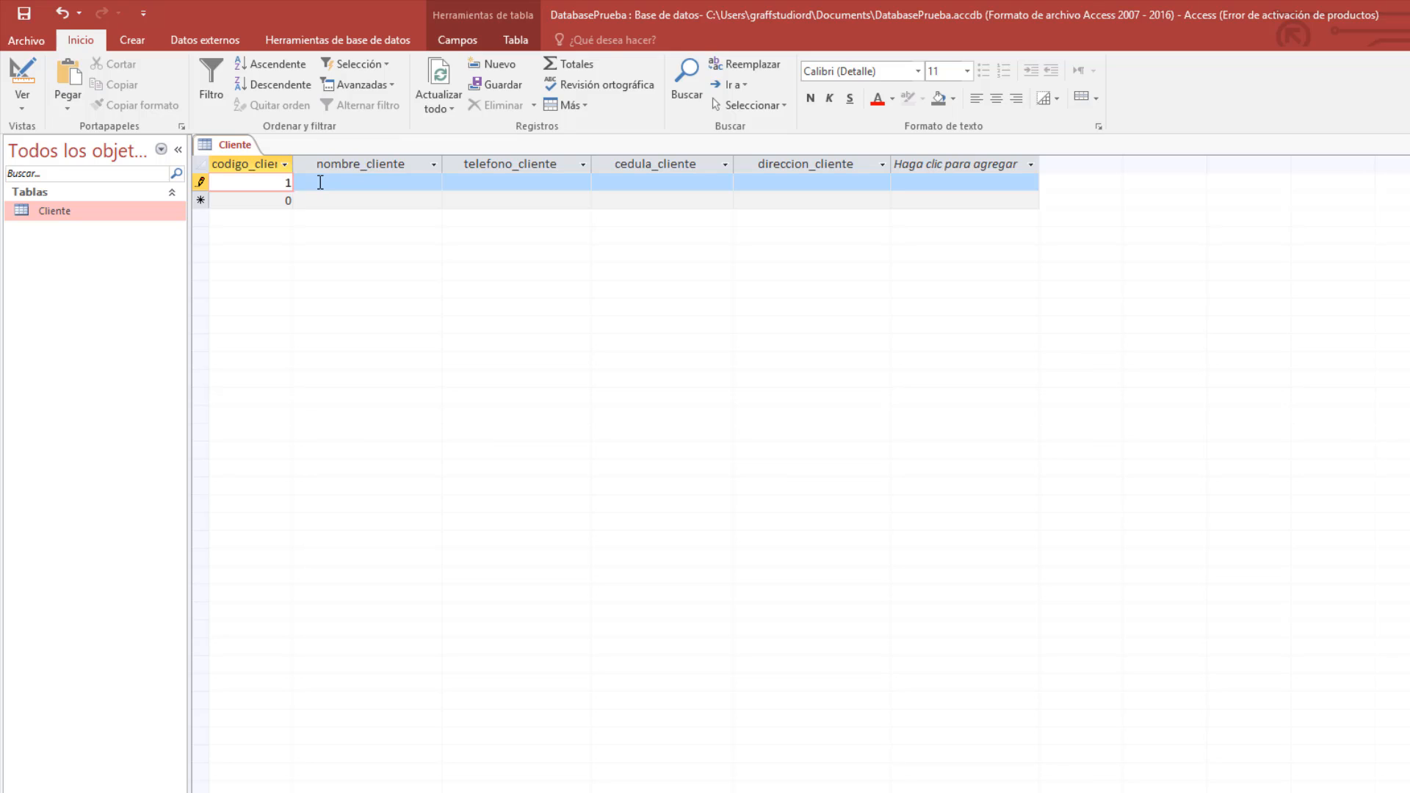
pyautogui.click(320, 183)
pyautogui.write('jose')
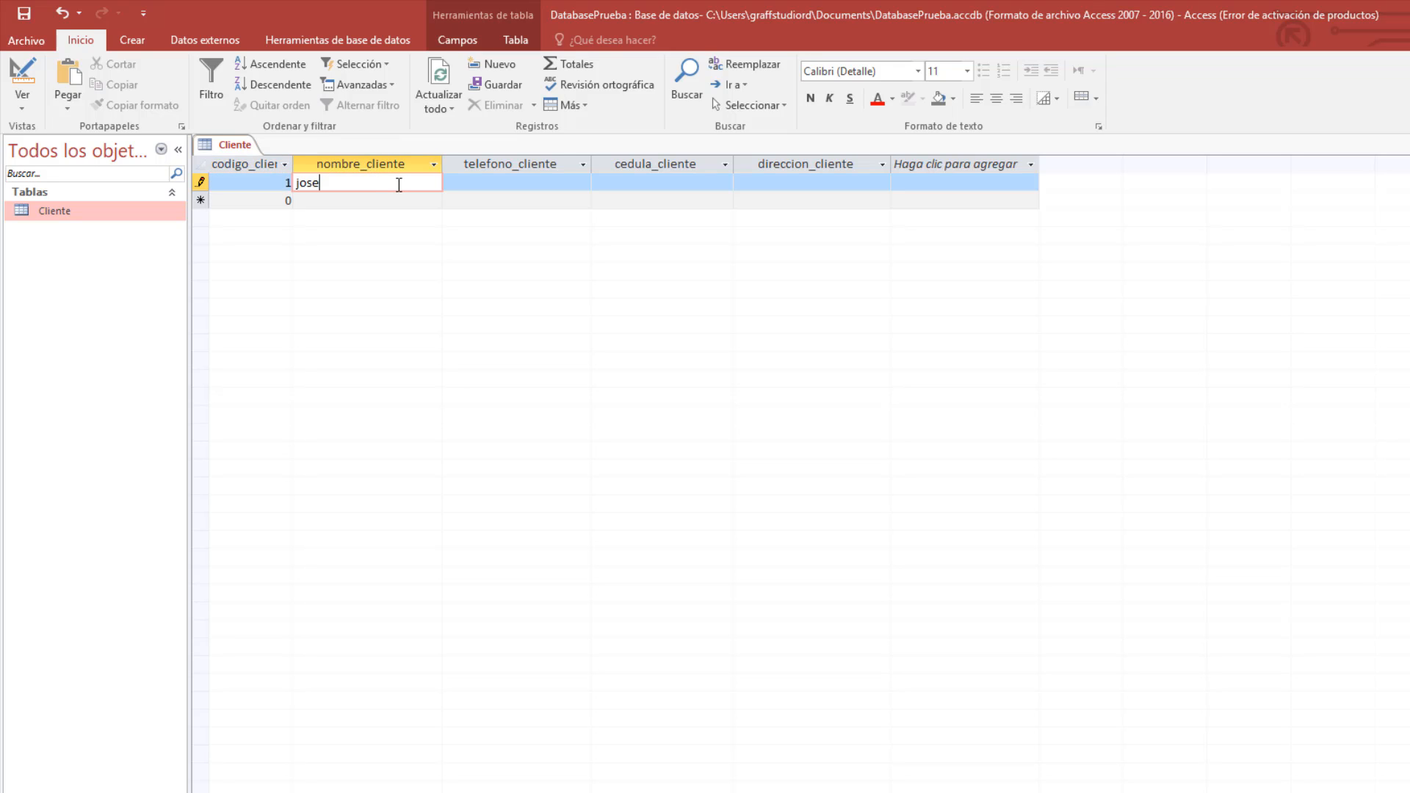
pyautogui.press('Tab')
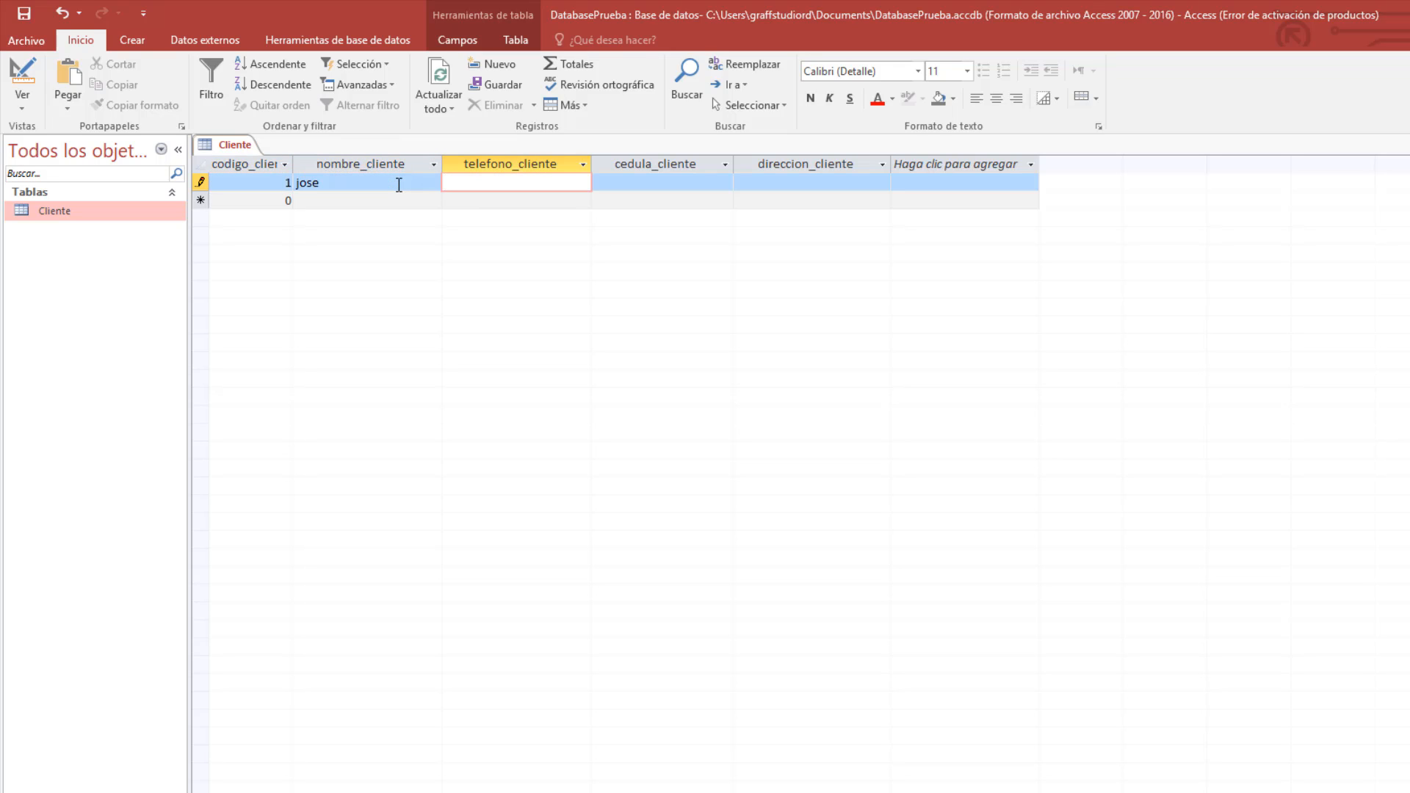
pyautogui.write('565-6565-5555')
pyautogui.press('Tab')
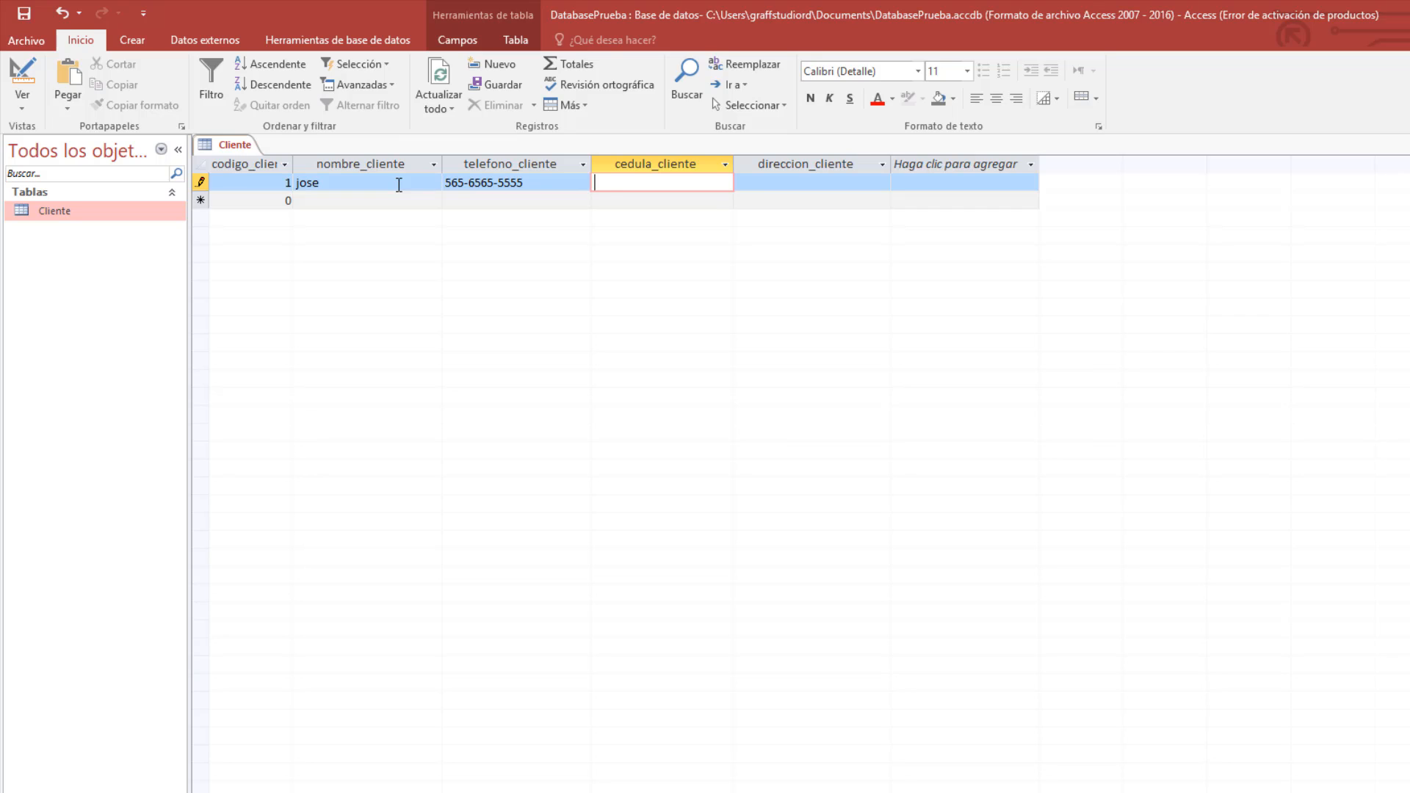
# Enter the first client's cédula number and address, then start a new row.
pyautogui.write('032-656565-55')
pyautogui.press('Tab')
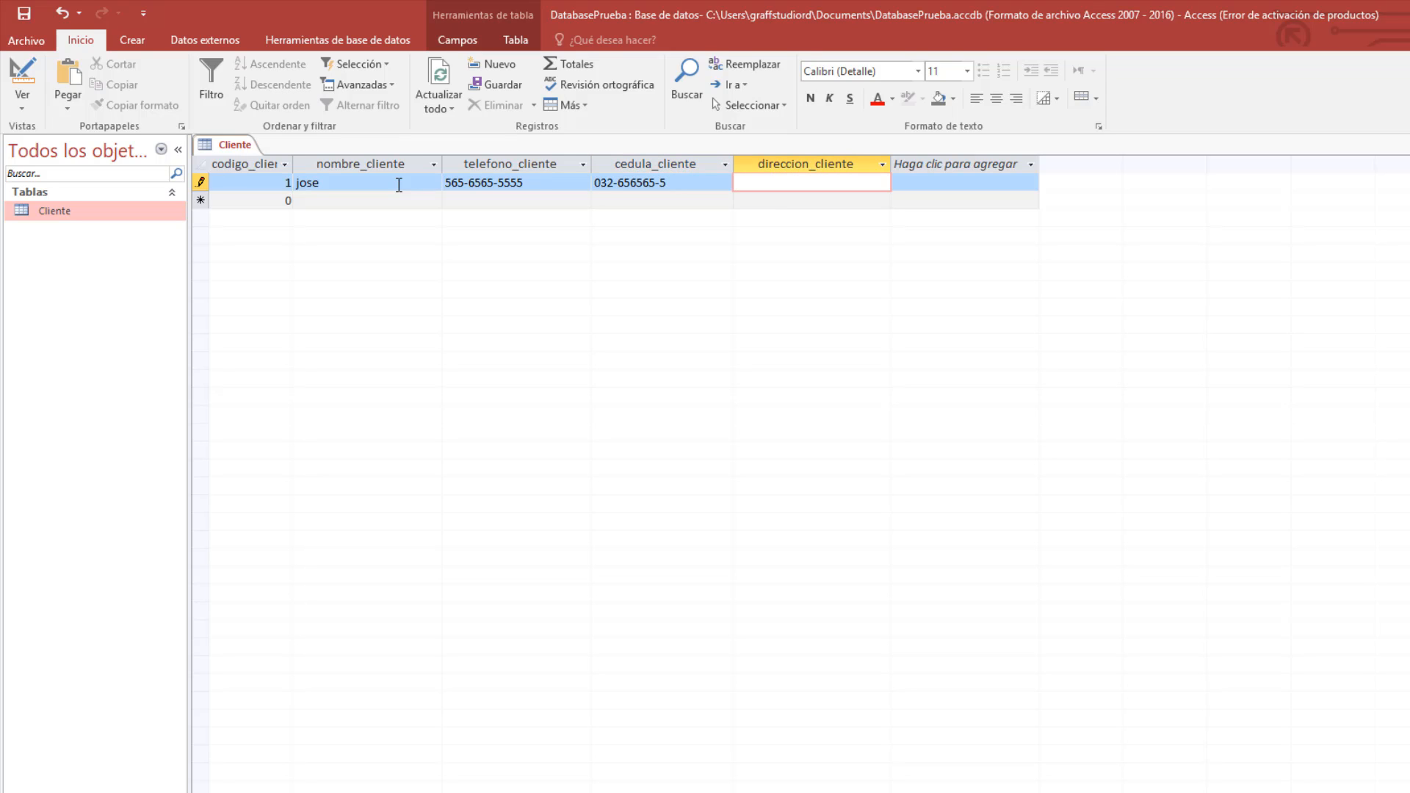
pyautogui.write('santiago,rep.dom')
pyautogui.press('Tab')
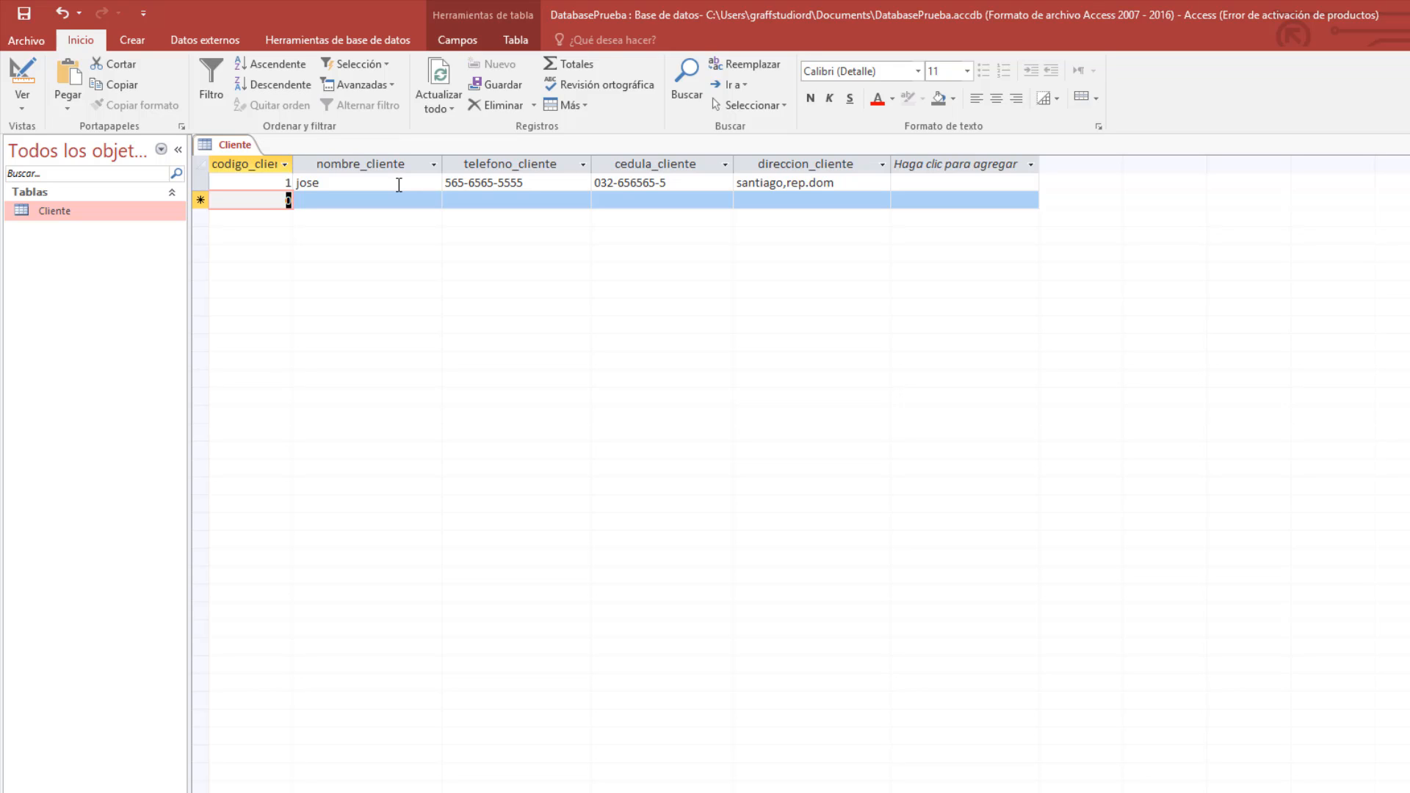
# Start record 2 with code 2, the client's name and phone number.
pyautogui.write('2')
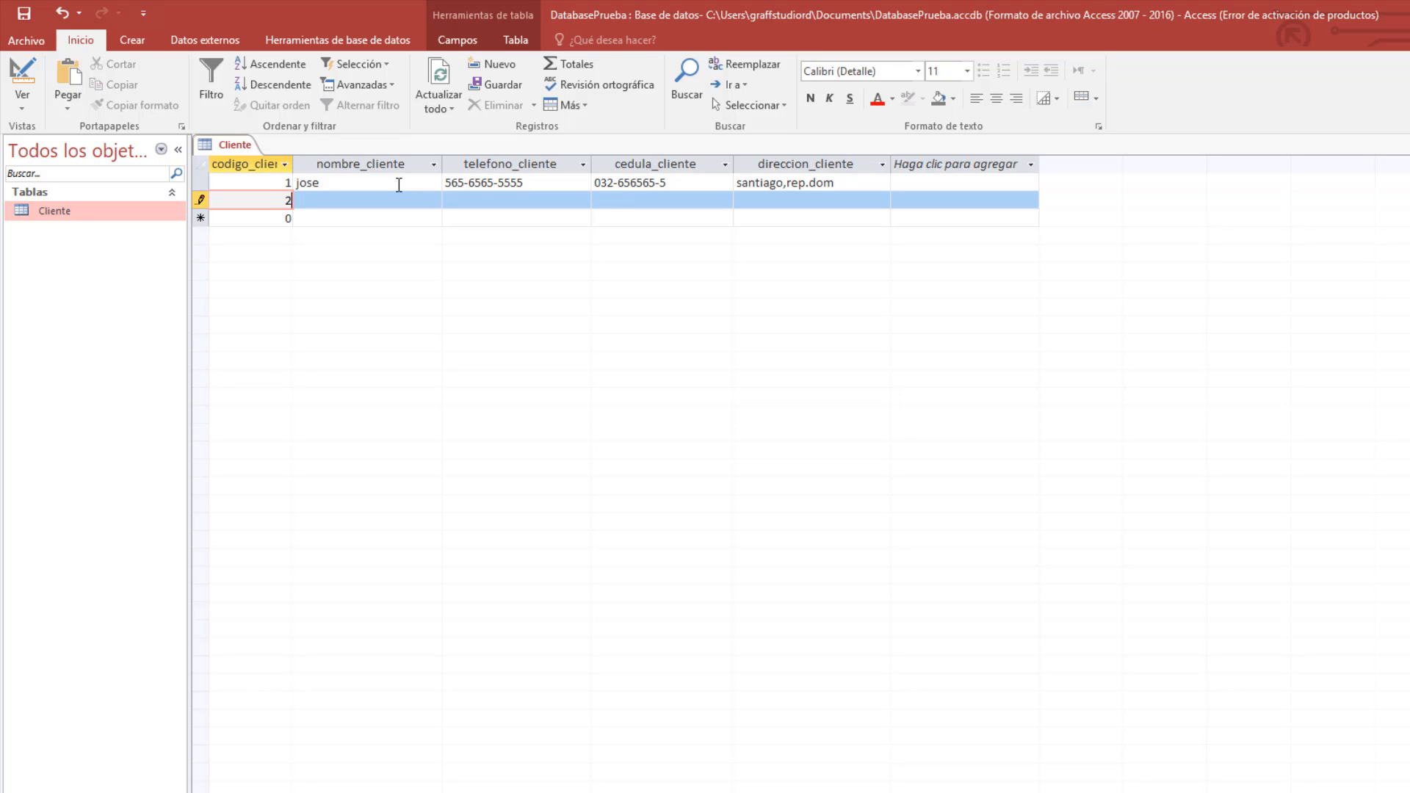
pyautogui.press('Tab')
pyautogui.write('maria')
pyautogui.press('Tab')
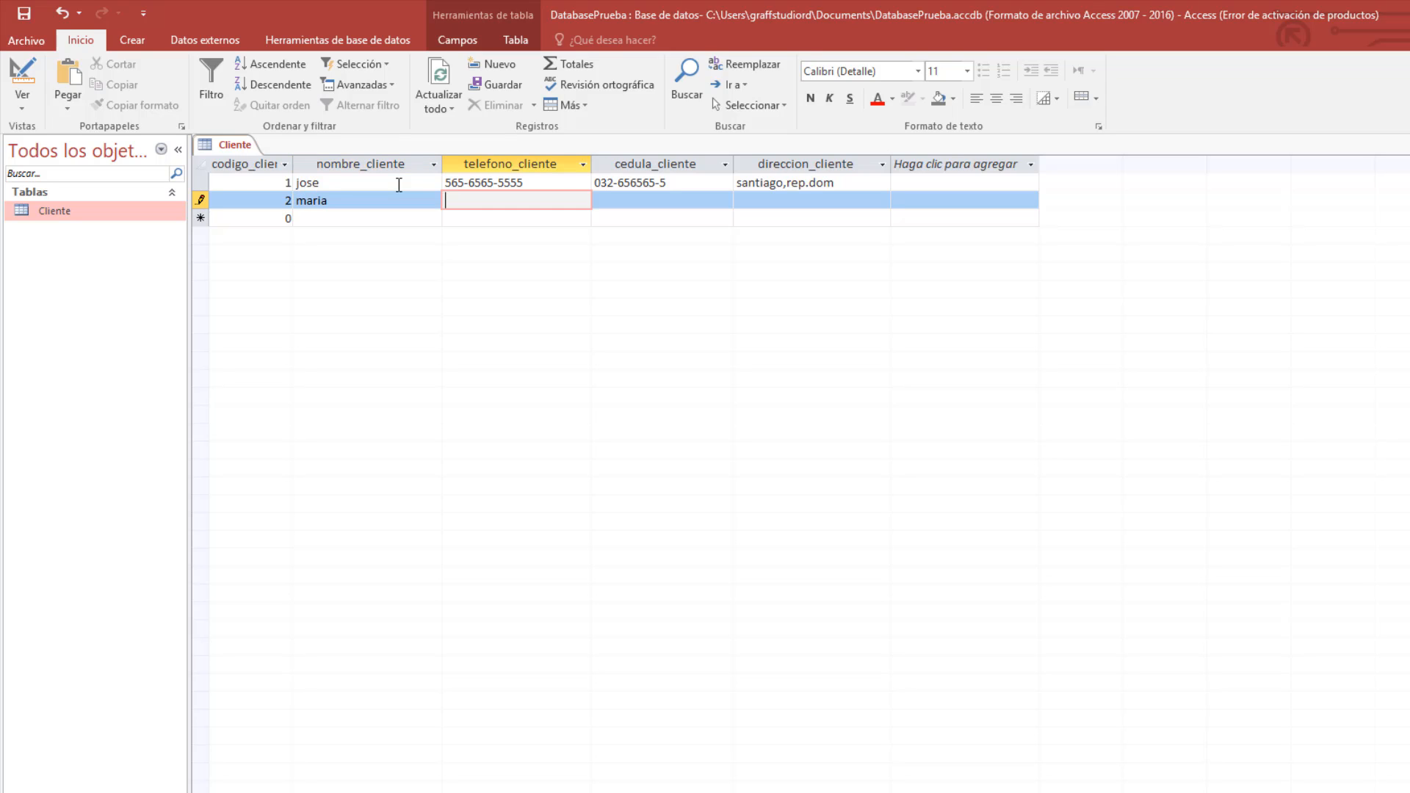
pyautogui.write('56-5555-5555')
pyautogui.press('Tab')
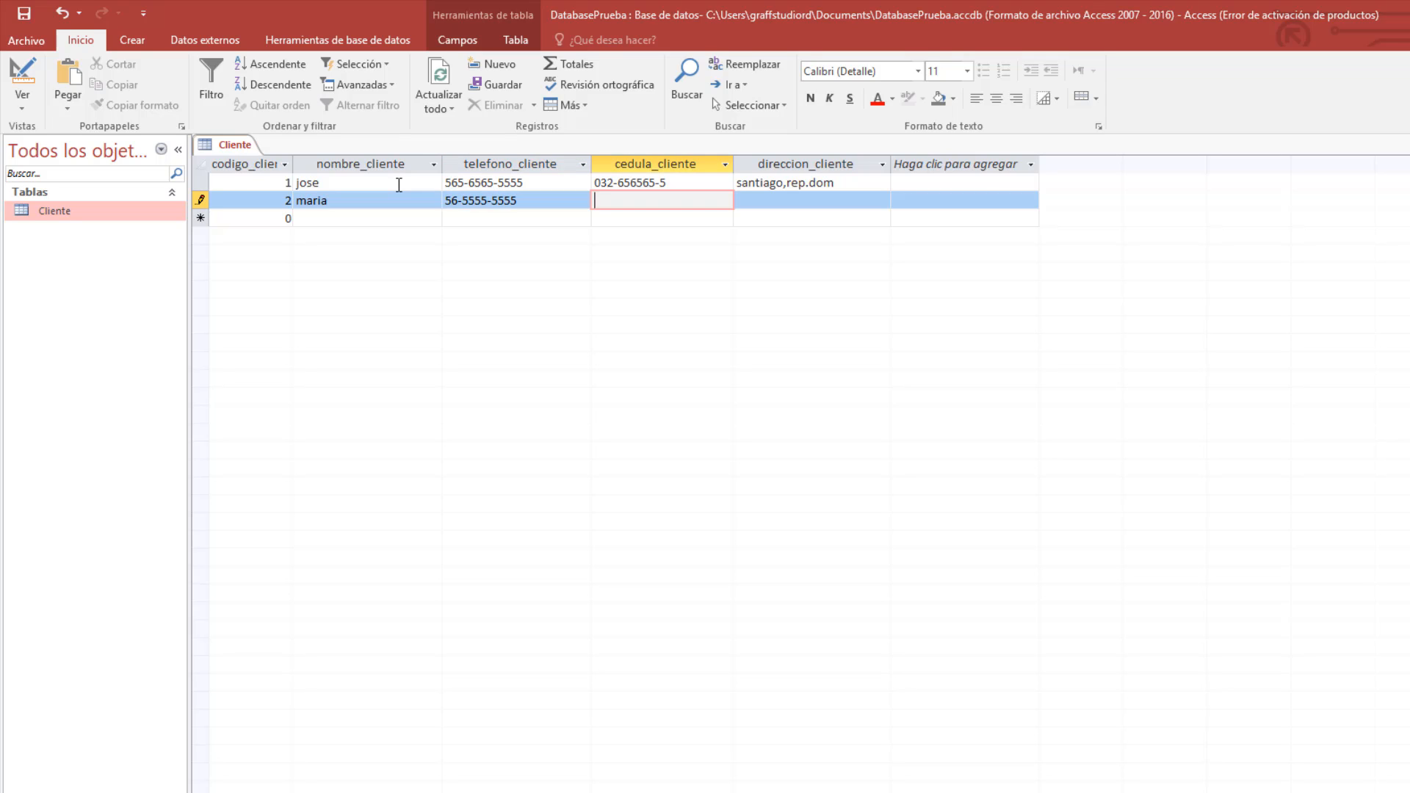
# Fill in the second client's cédula number and address and commit the record.
pyautogui.write('031,')
pyautogui.write('-655666-6')
pyautogui.press('Tab')
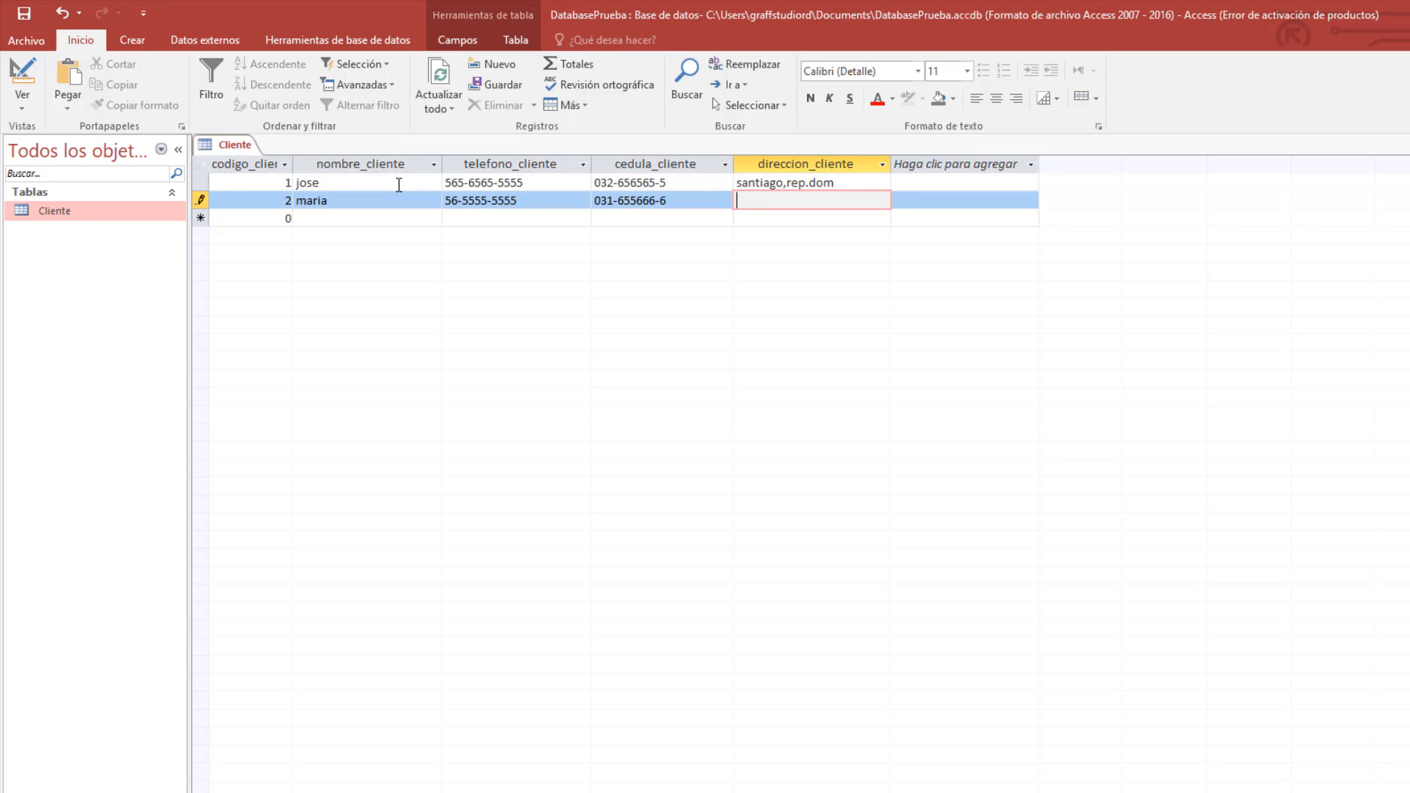
pyautogui.write('lav vega')
pyautogui.press('BackSpace')
pyautogui.press('BackSpace')
pyautogui.press('BackSpace')
pyautogui.press('BackSpace')
pyautogui.press('BackSpace')
pyautogui.press('BackSpace')
pyautogui.write('vega , rep. domi')
pyautogui.press('Tab')
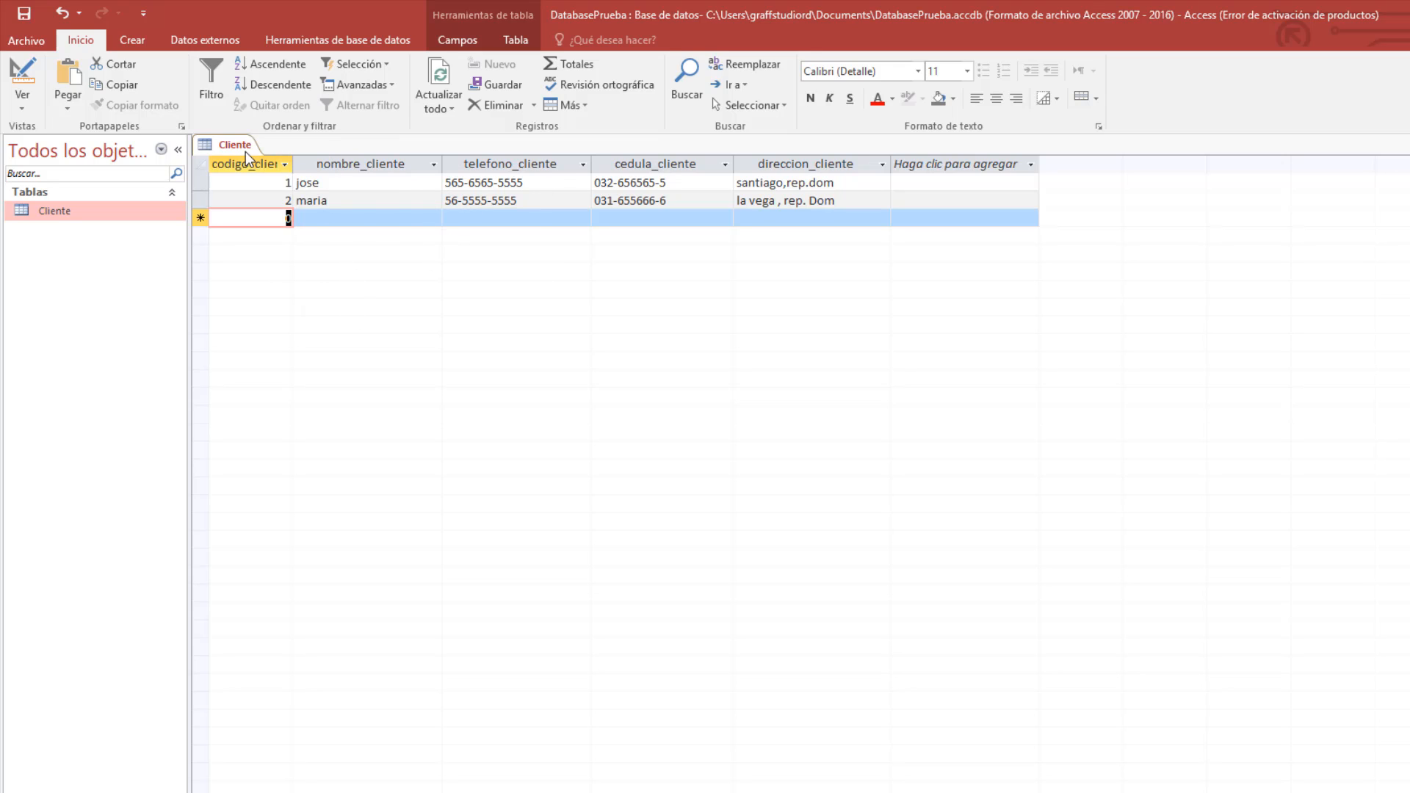
# Close Cliente saving changes, reopen it to verify both records, then close it again.
pyautogui.rightClick(220, 141)
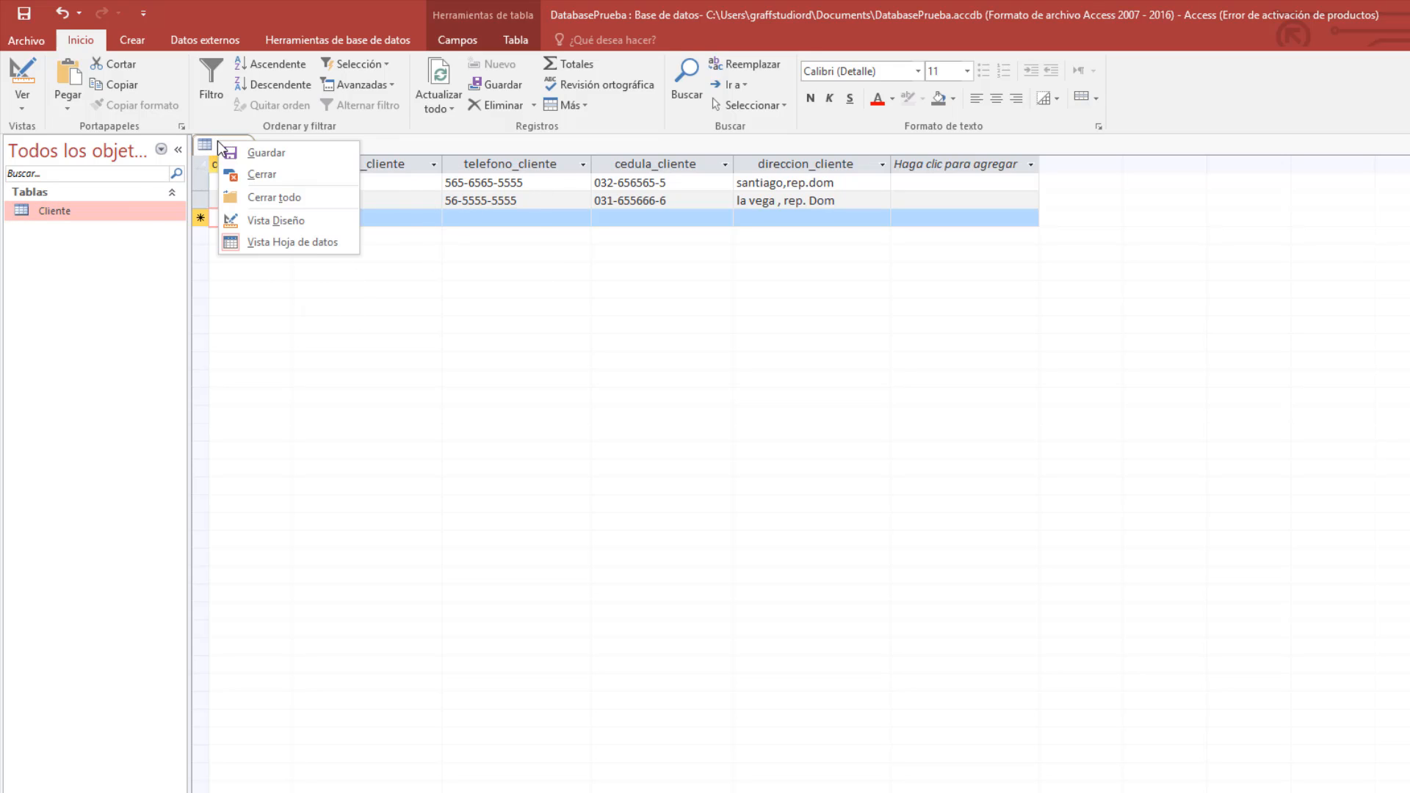
pyautogui.click(243, 174)
pyautogui.click(793, 528)
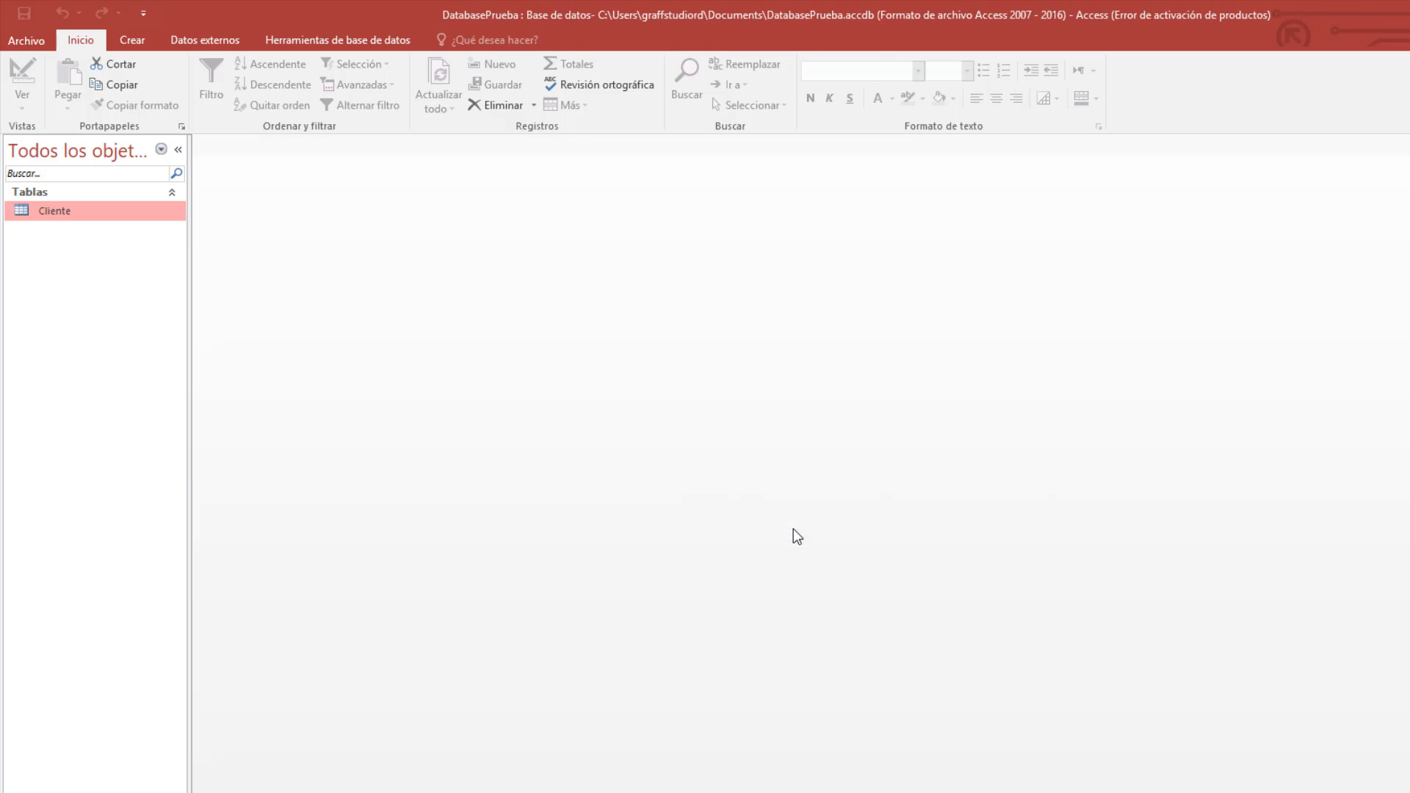
pyautogui.doubleClick(62, 213)
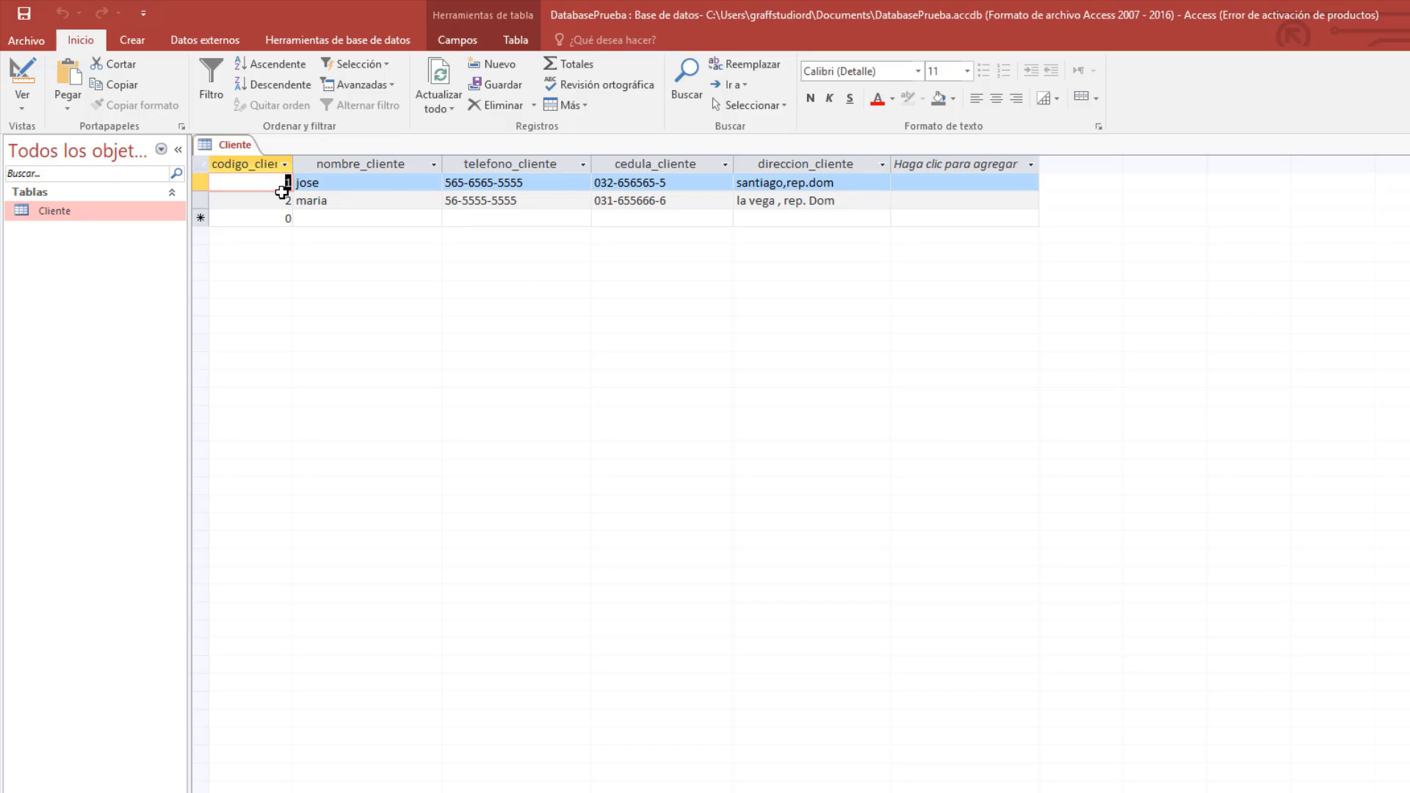
pyautogui.click(886, 200)
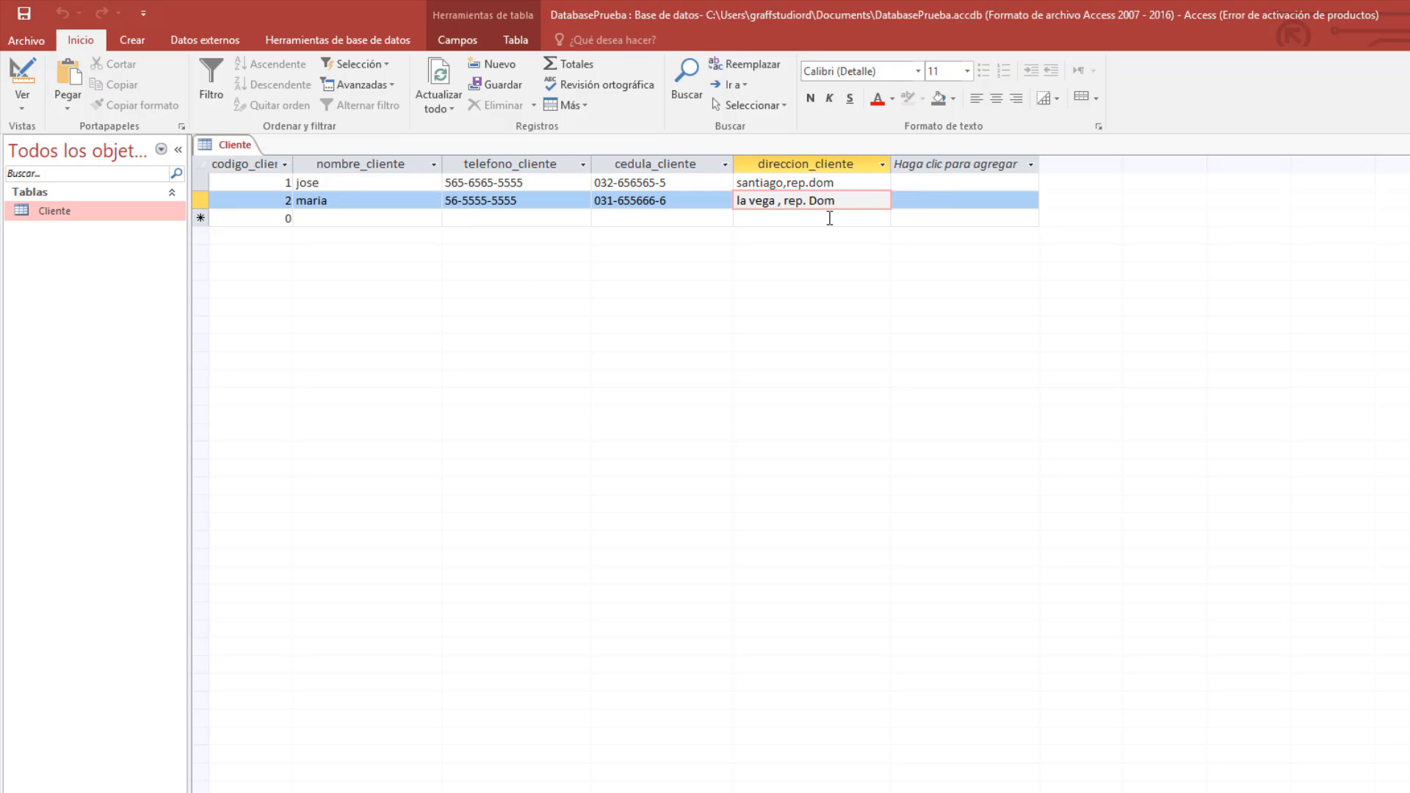
pyautogui.click(260, 183)
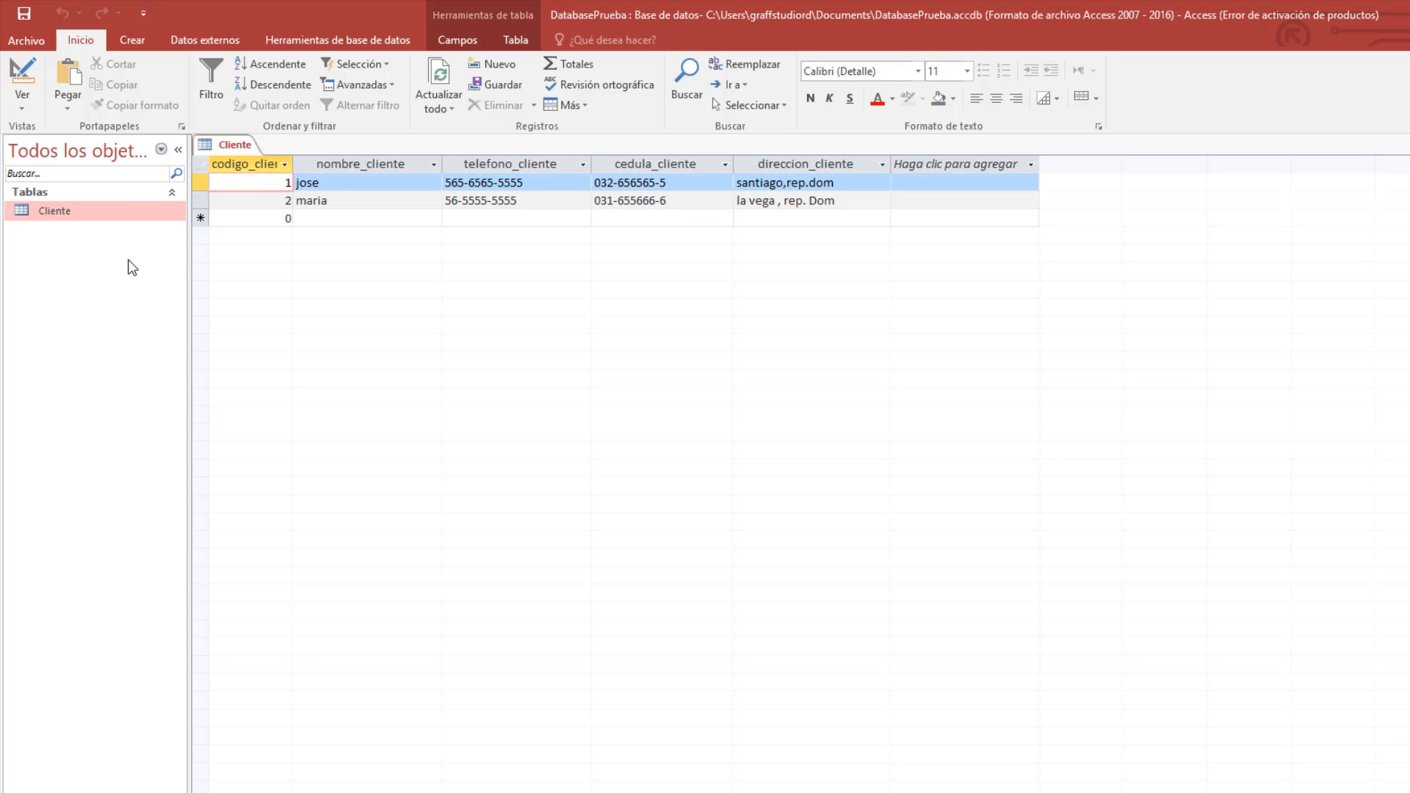
pyautogui.rightClick(213, 144)
pyautogui.click(245, 178)
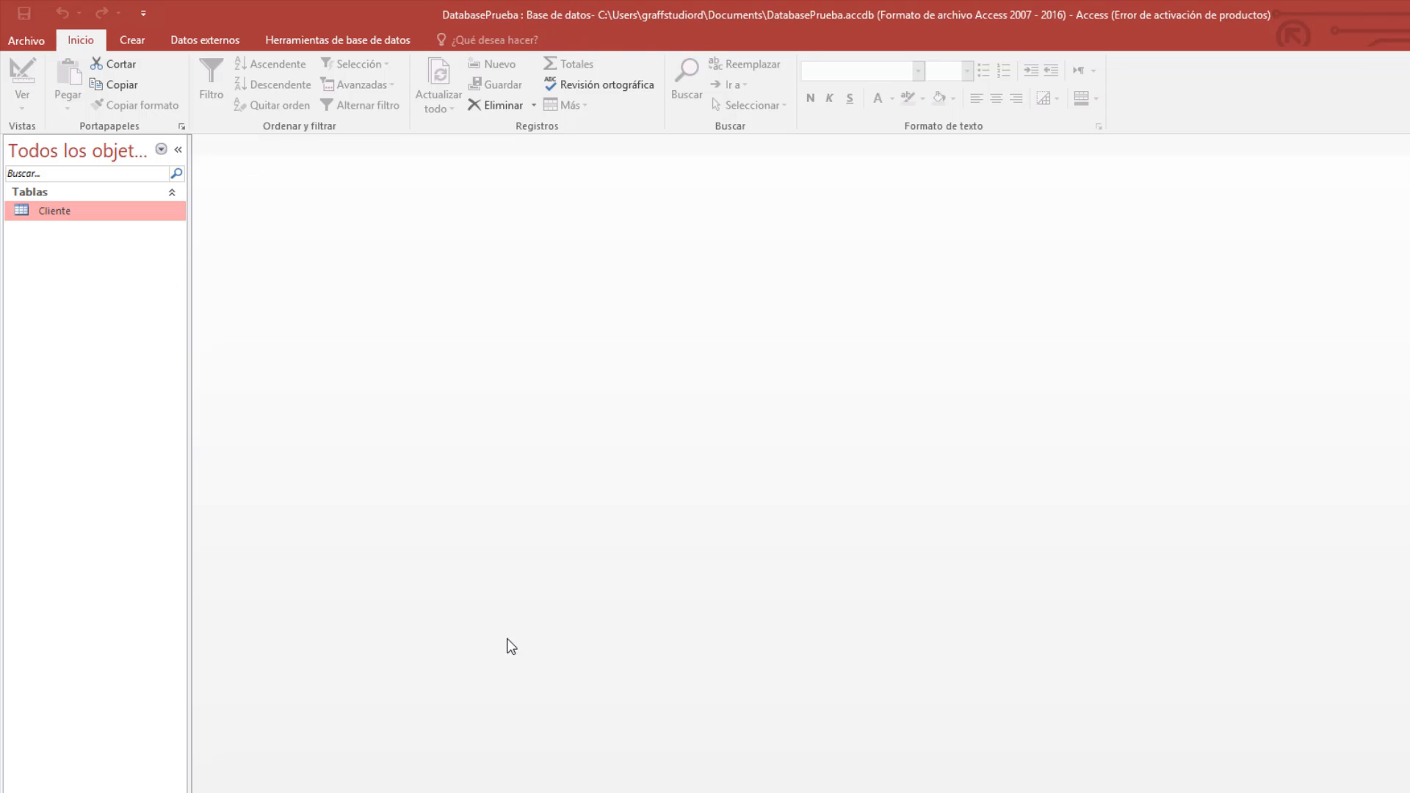
pyautogui.hotkey('alt', 'Tab')
pyautogui.scroll(-4, 345, 444)
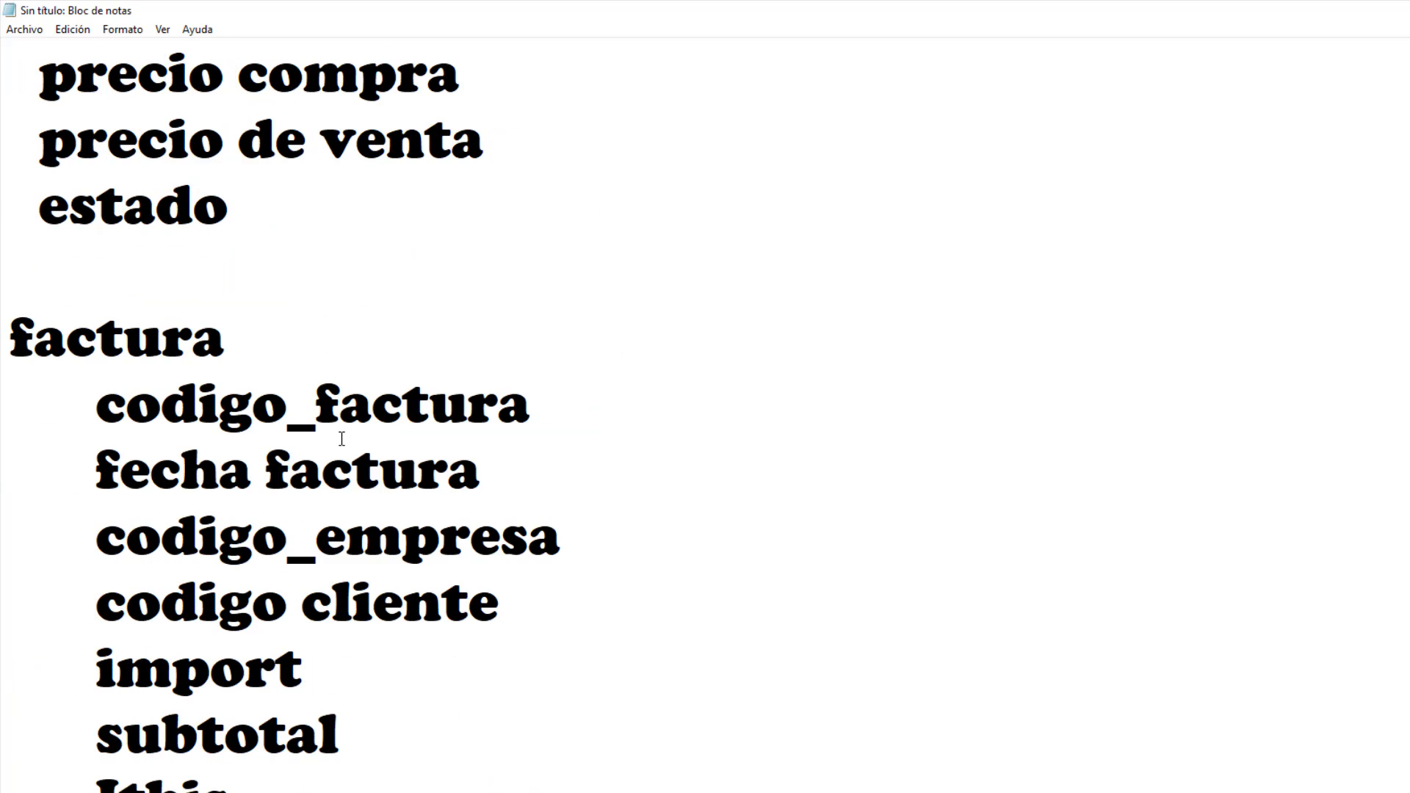
pyautogui.scroll(-5, 341, 437)
pyautogui.scroll(12, 345, 440)
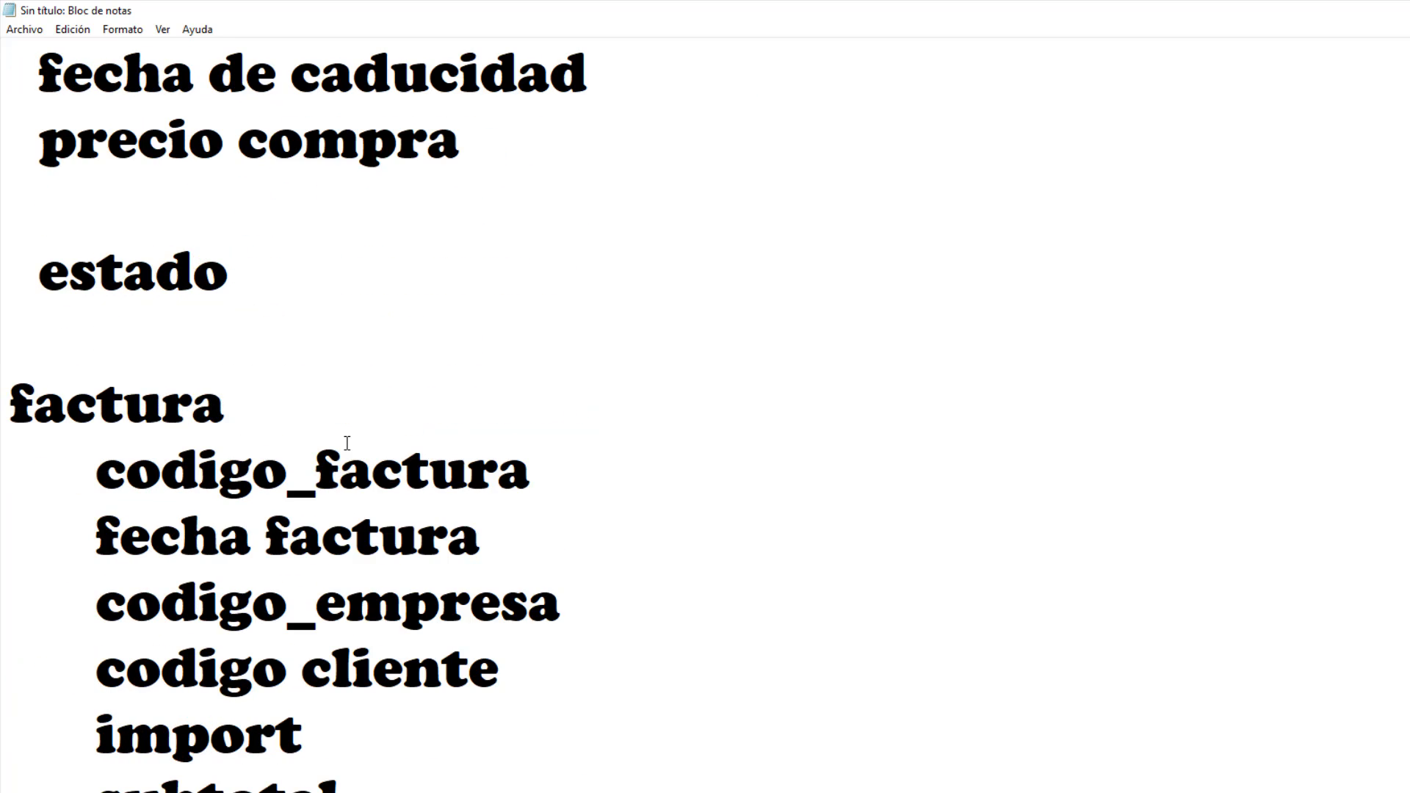
pyautogui.hotkey('alt', 'Tab')
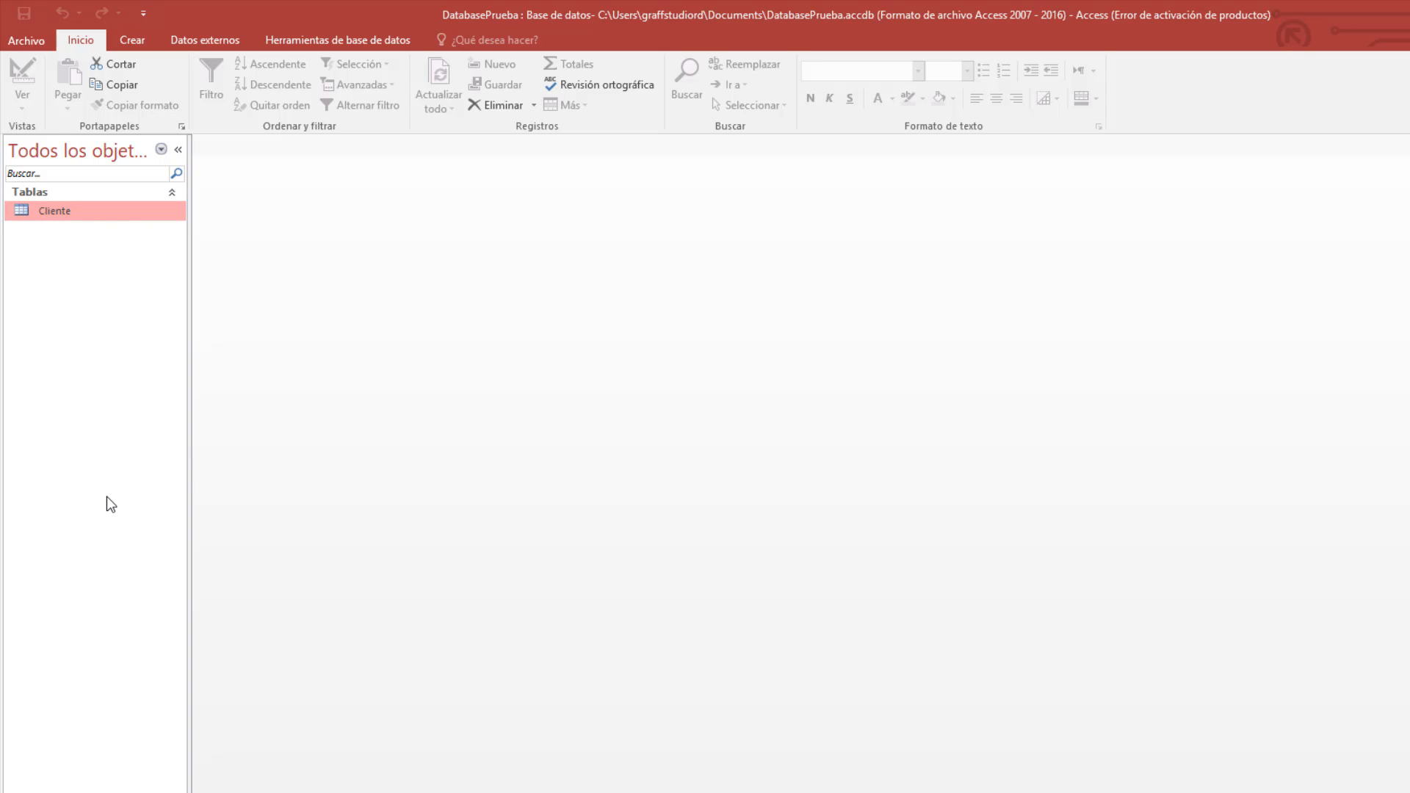
# Create a new blank table in Design View and save it as Articulos.
pyautogui.click(135, 42)
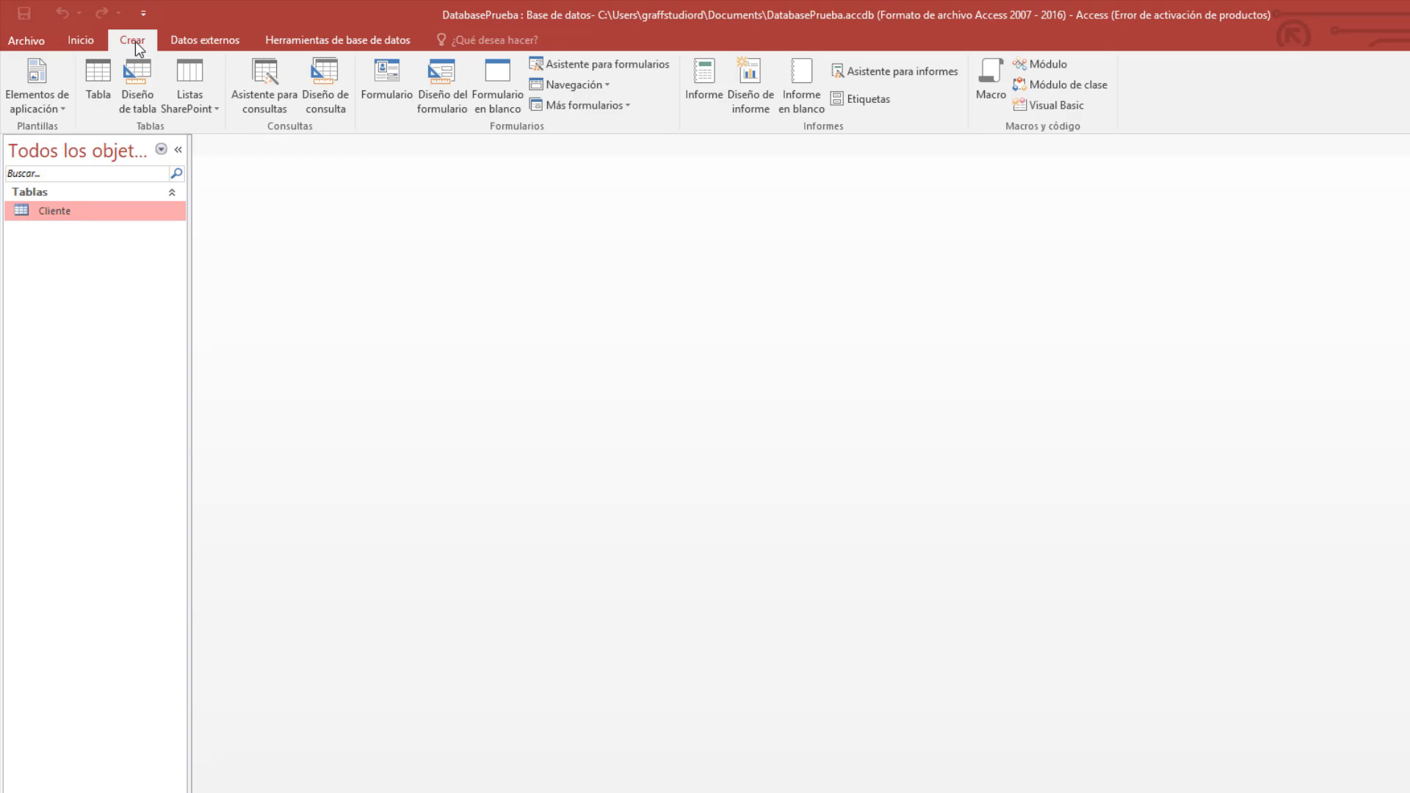
pyautogui.click(100, 79)
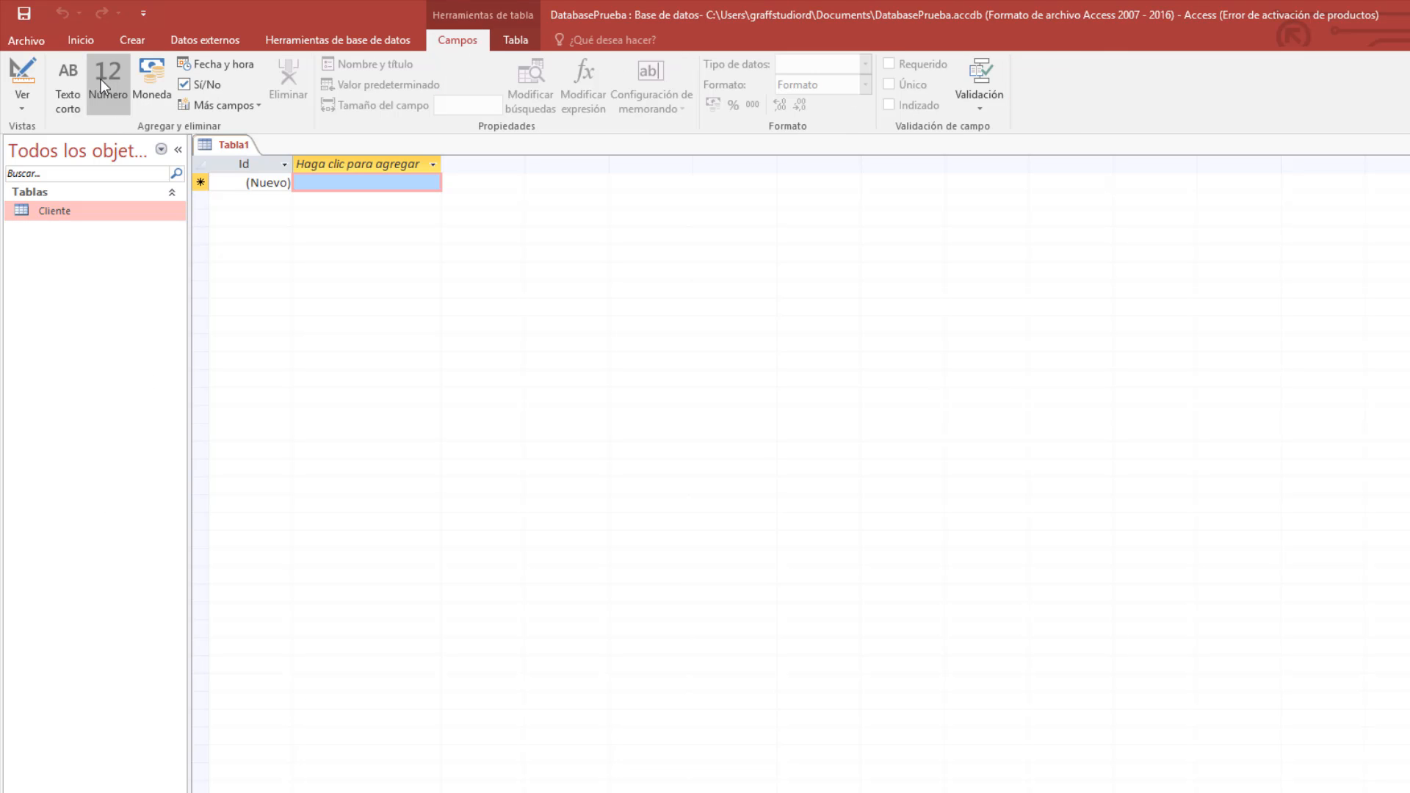
pyautogui.rightClick(234, 148)
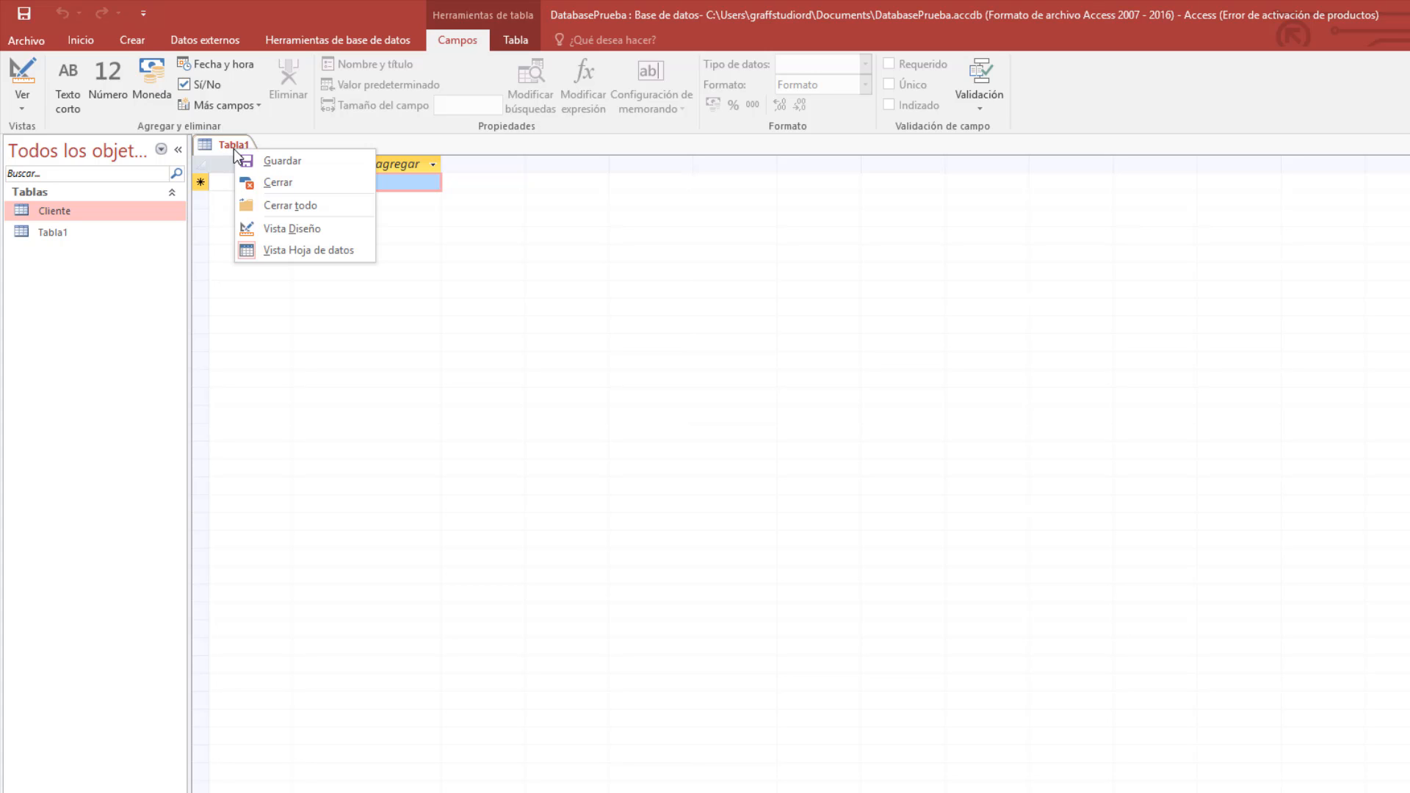
pyautogui.click(294, 228)
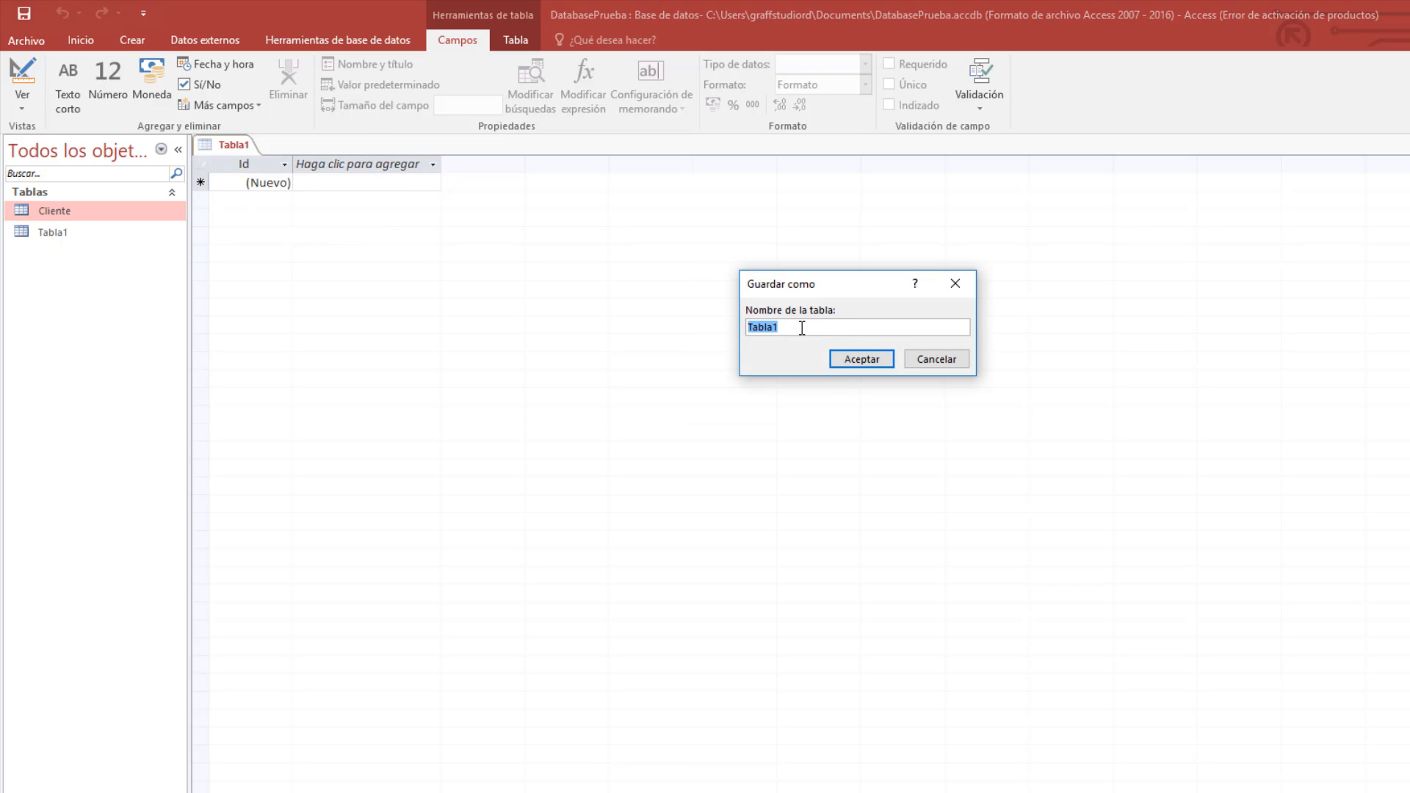
pyautogui.press('BackSpace')
pyautogui.write('Articulos')
pyautogui.click(861, 364)
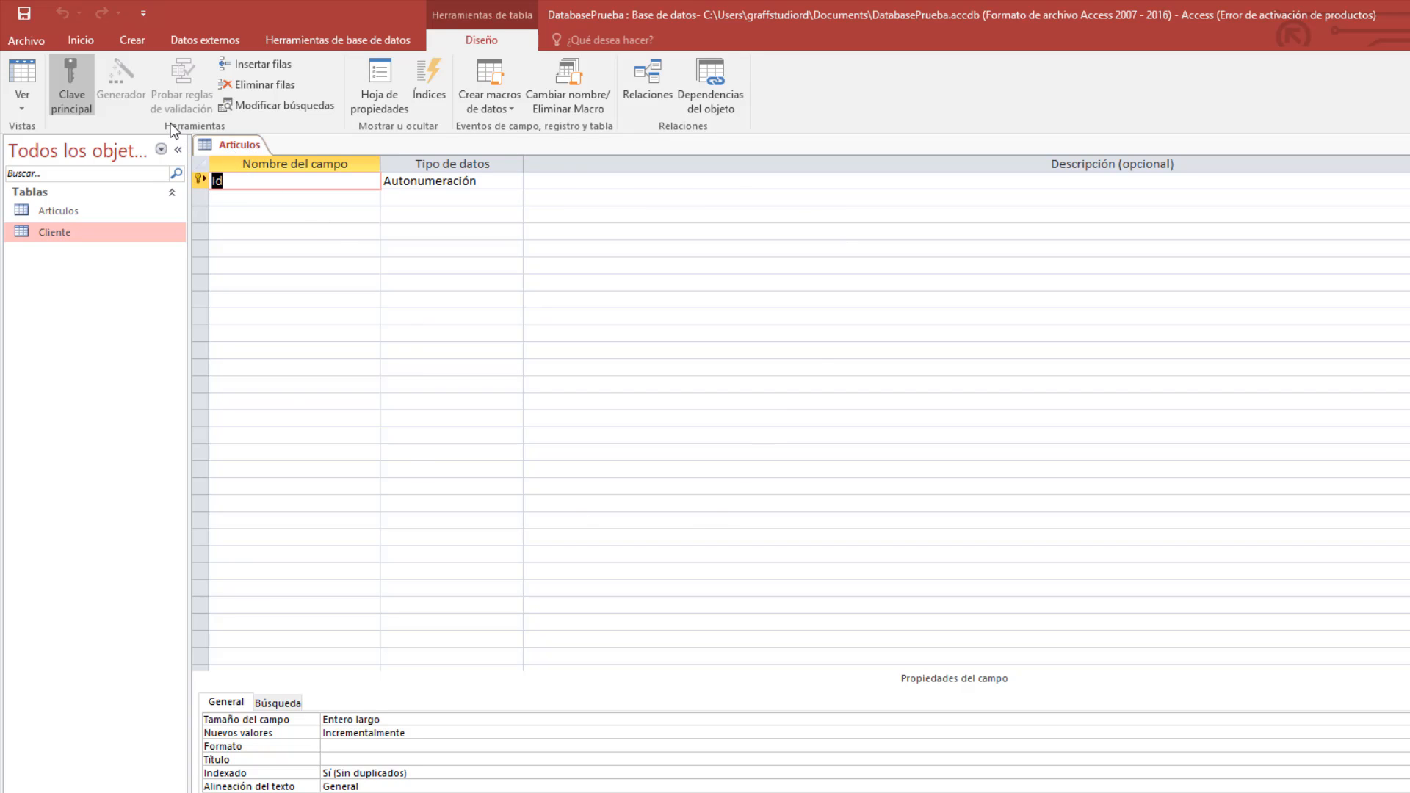
# Look over the data type options for the Articulos Id field without changing it.
pyautogui.rightClick(214, 145)
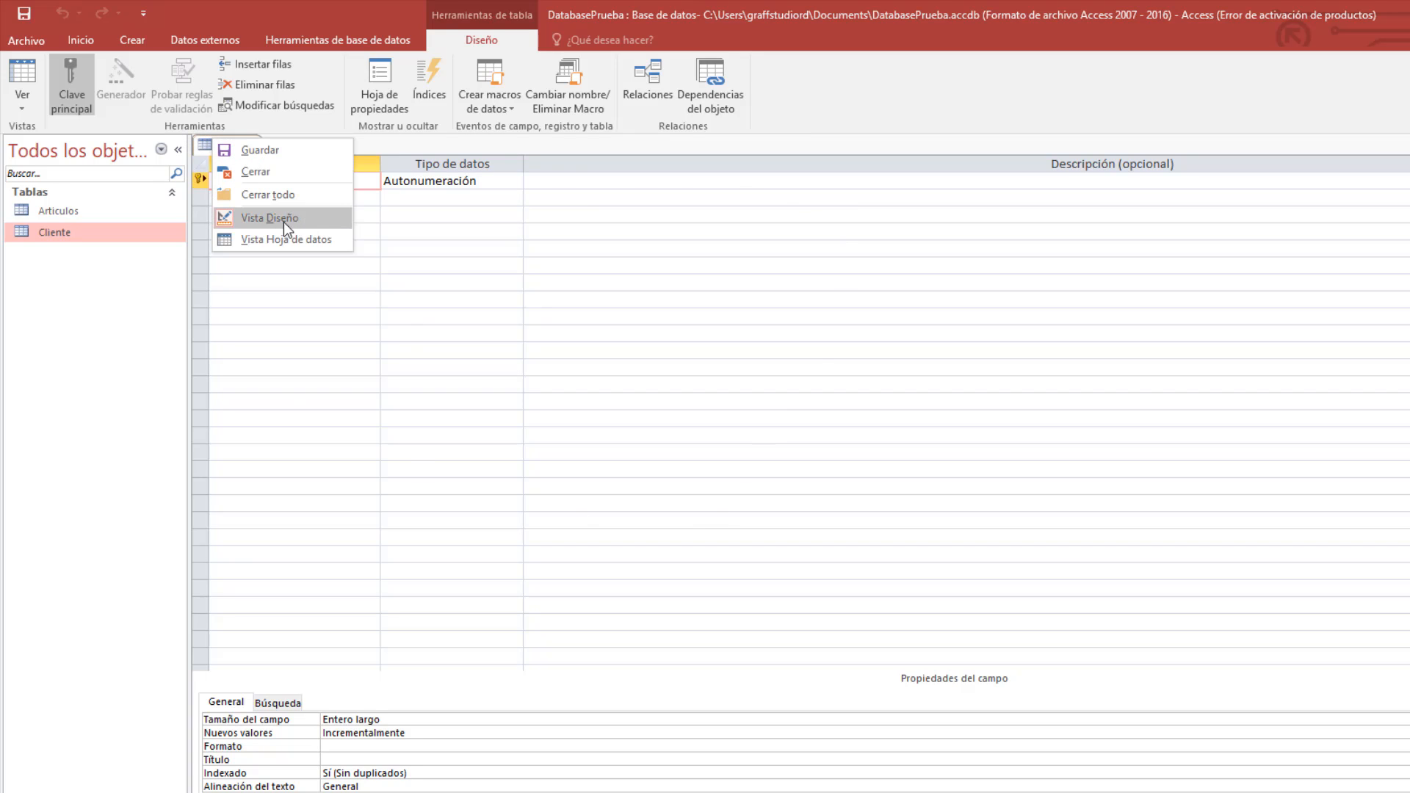
pyautogui.click(431, 207)
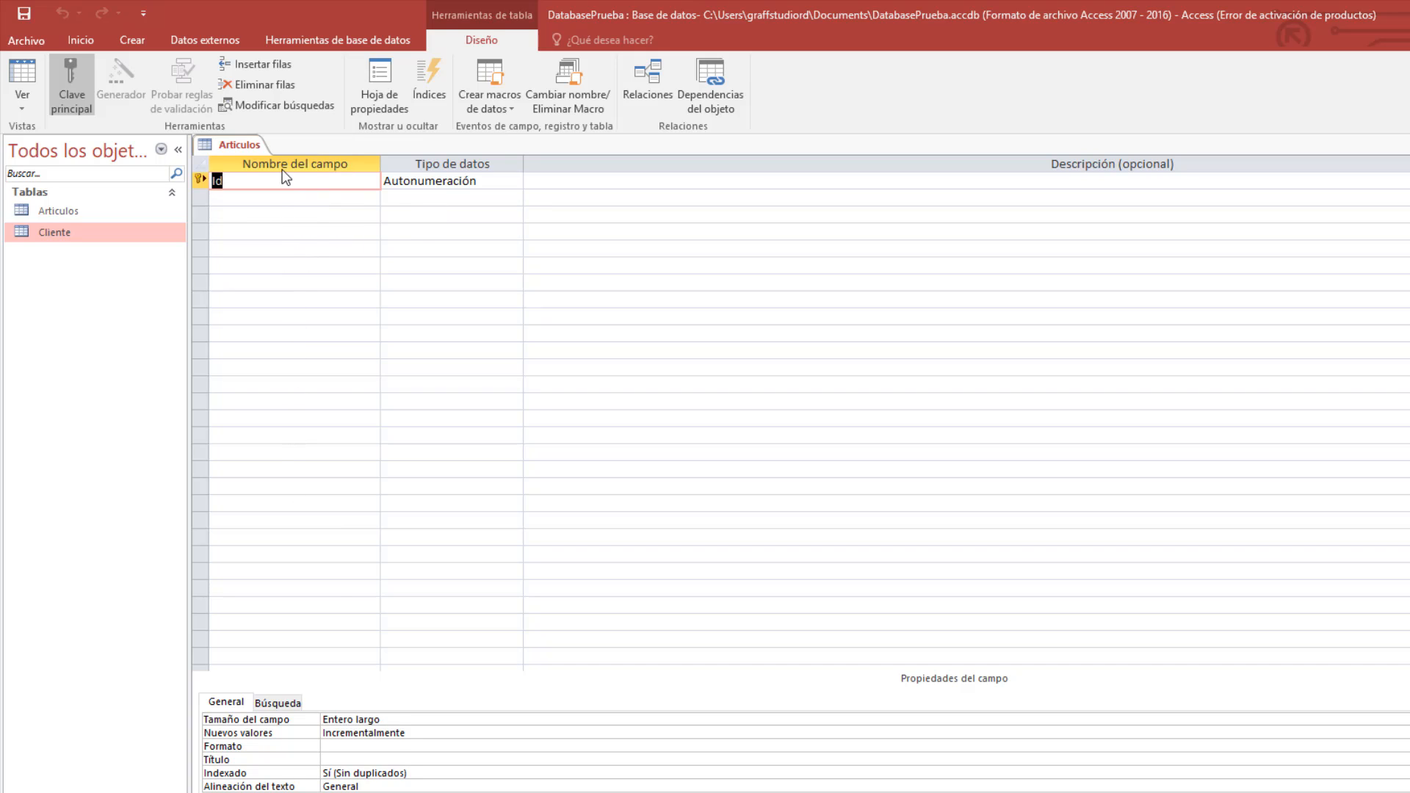
pyautogui.click(508, 181)
pyautogui.click(514, 181)
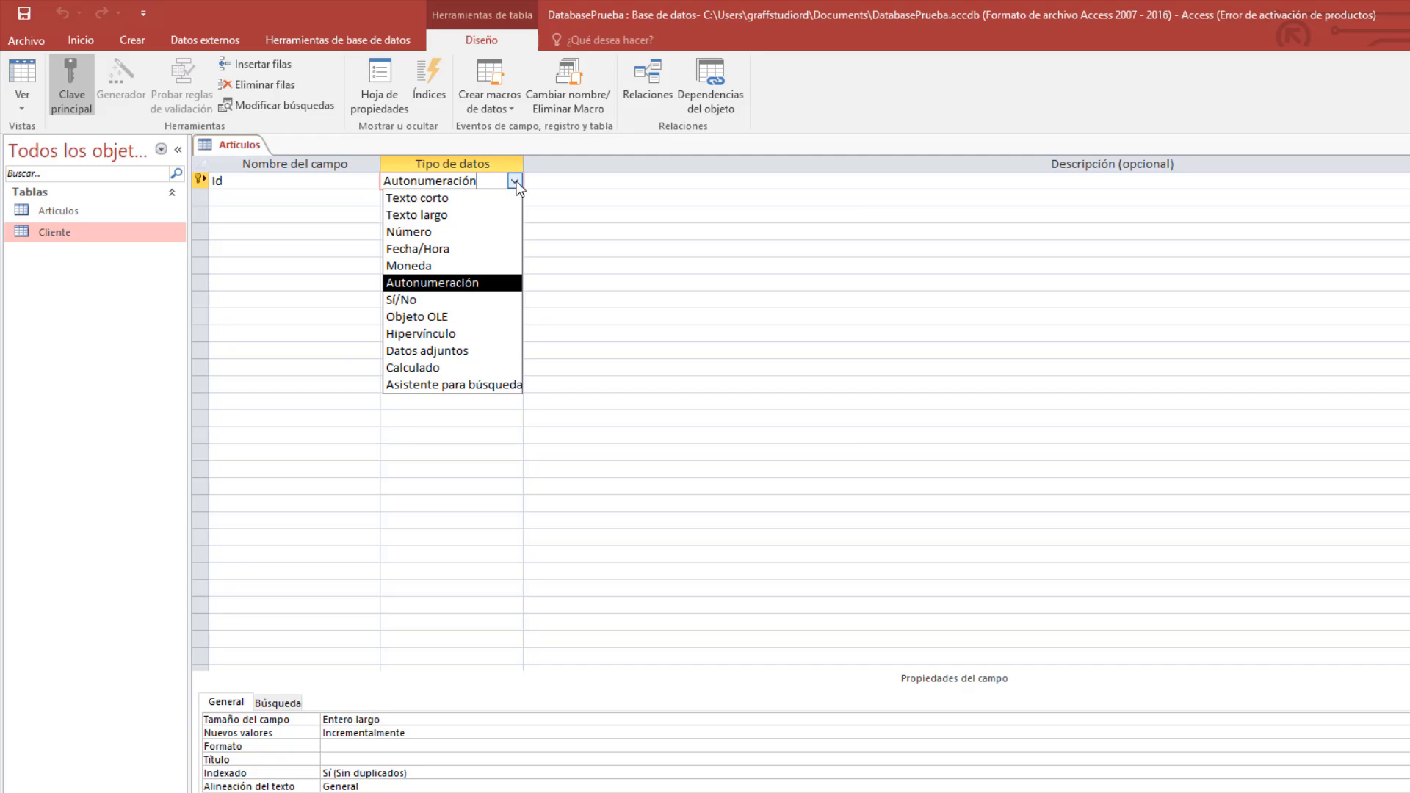
pyautogui.click(456, 287)
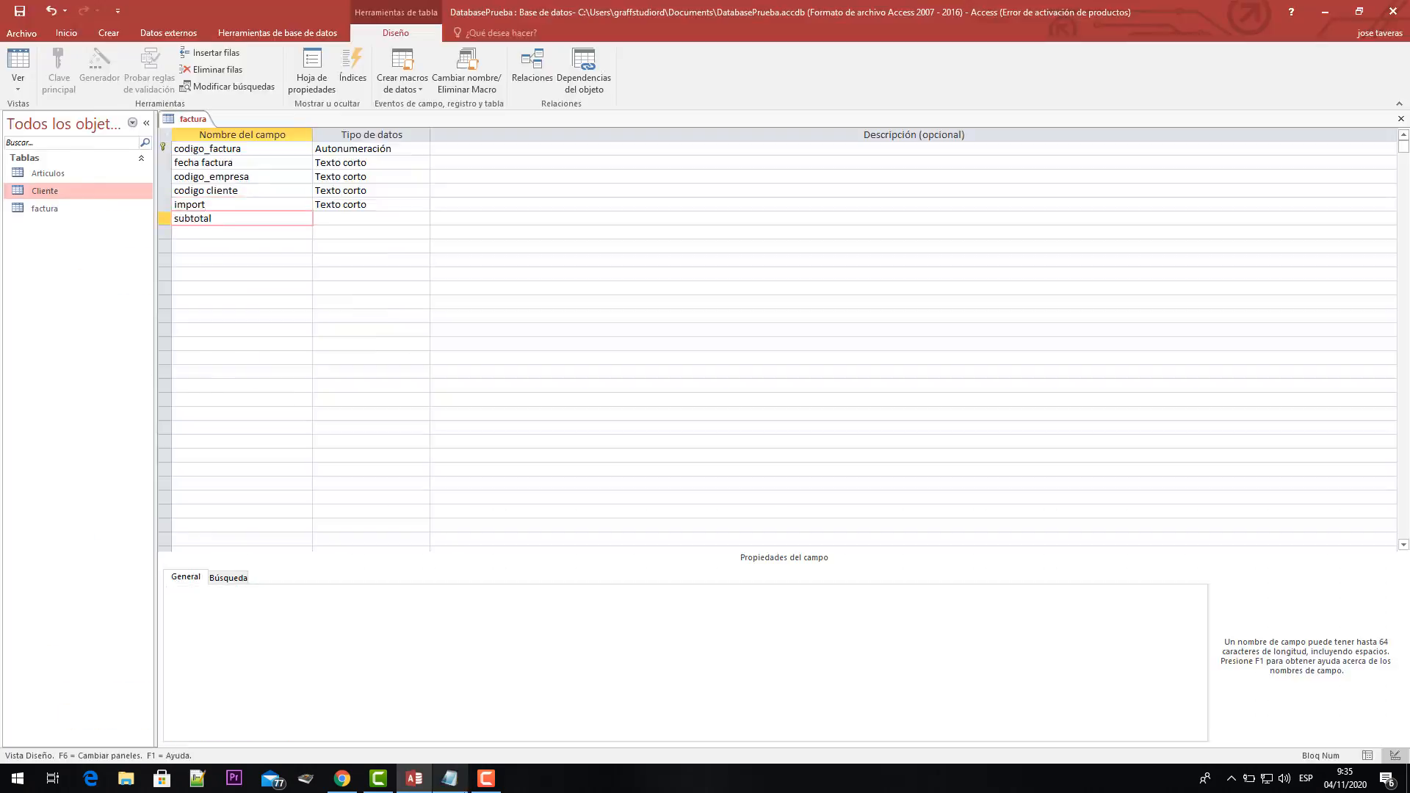
# Select Articulos, Cliente, Detalles de Factura, factura and Empresa in the navigation pane.
pyautogui.click(424, 219)
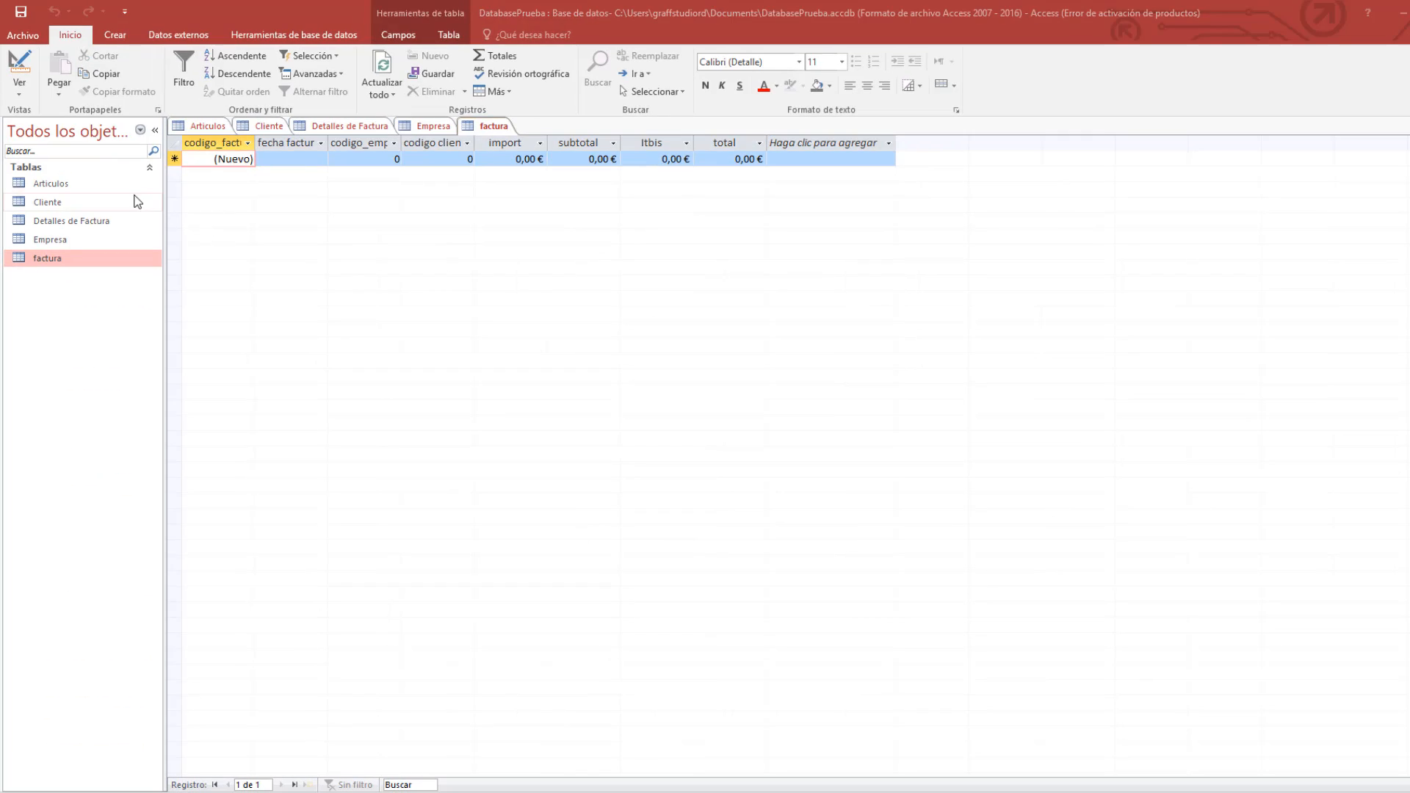
pyautogui.click(127, 183)
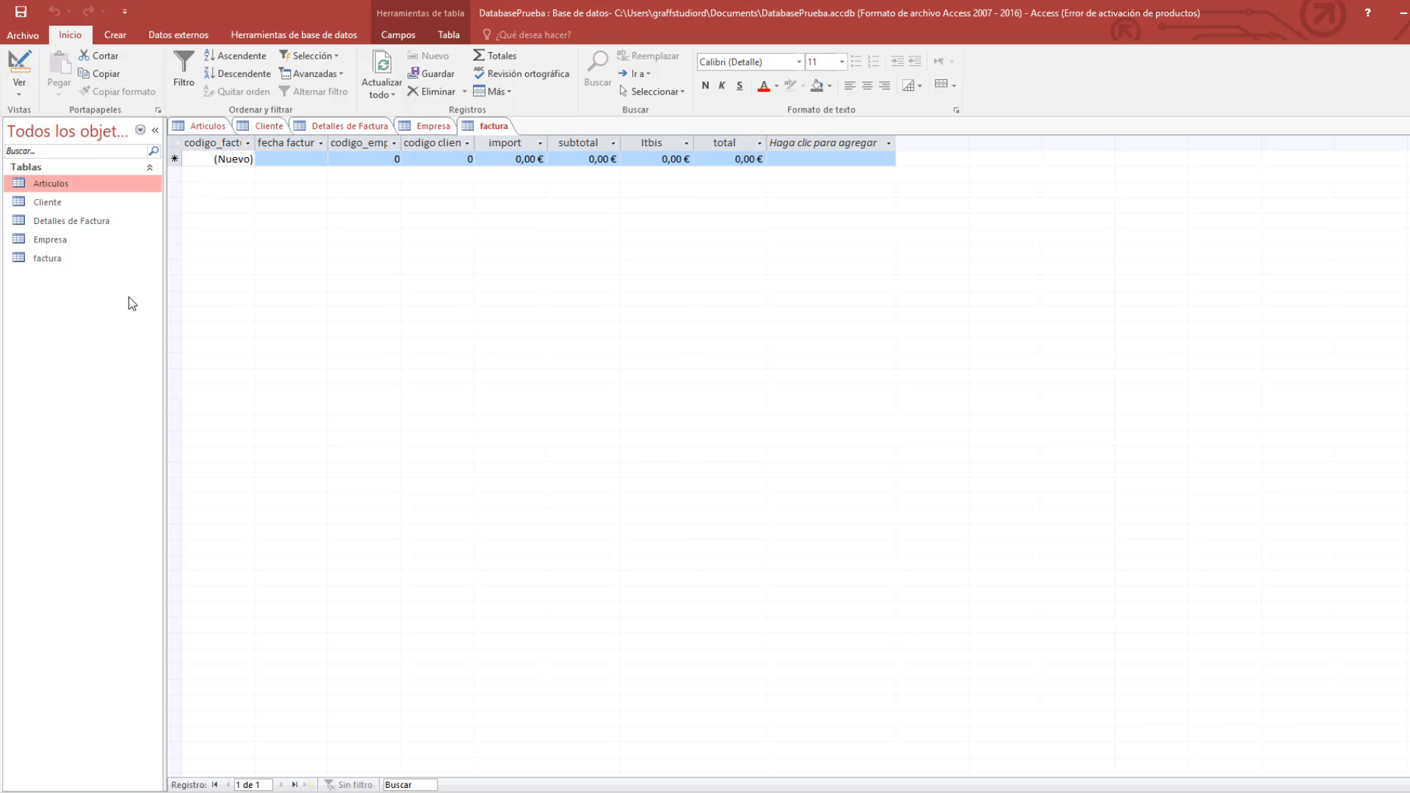
pyautogui.click(64, 203)
pyautogui.click(59, 183)
pyautogui.click(78, 222)
pyautogui.click(72, 259)
pyautogui.click(72, 221)
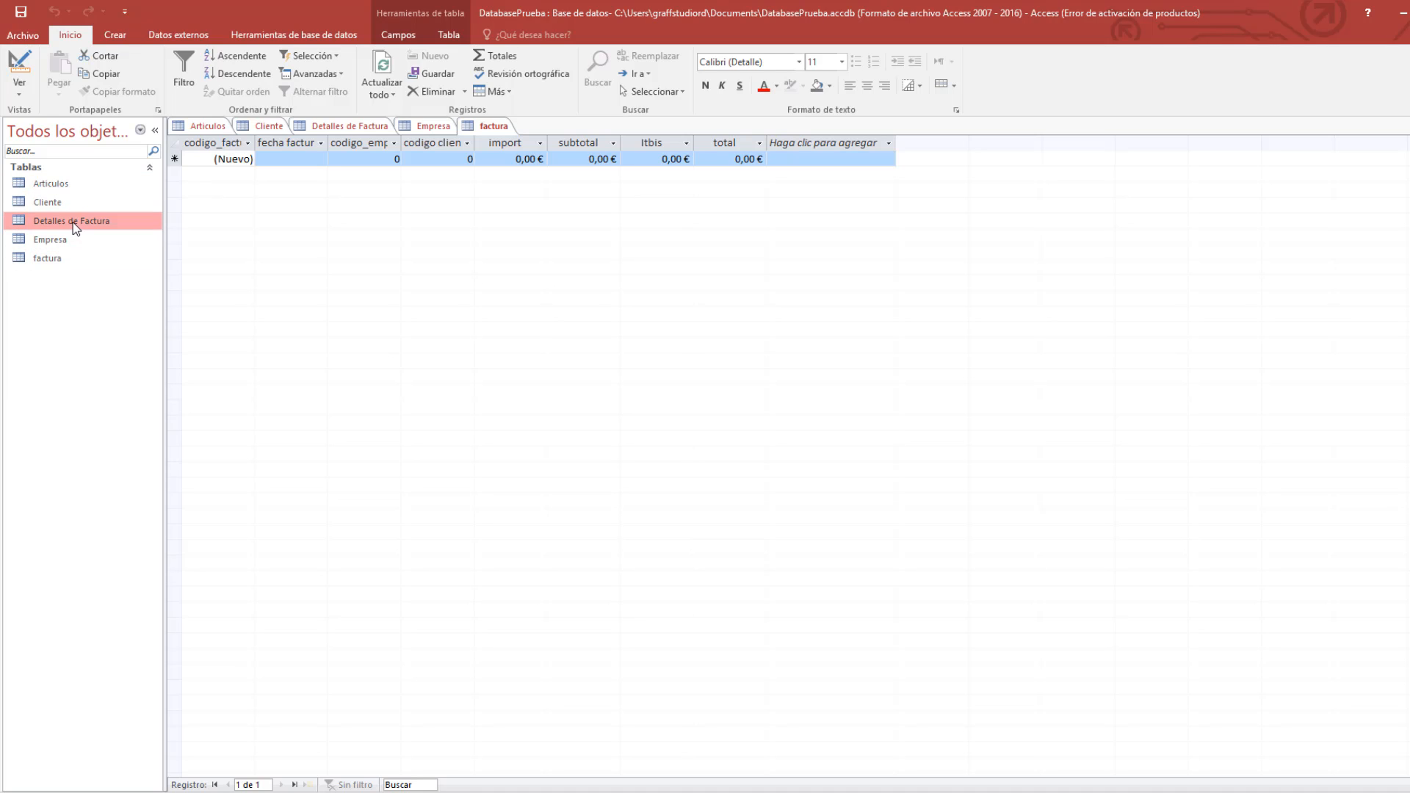
pyautogui.click(78, 242)
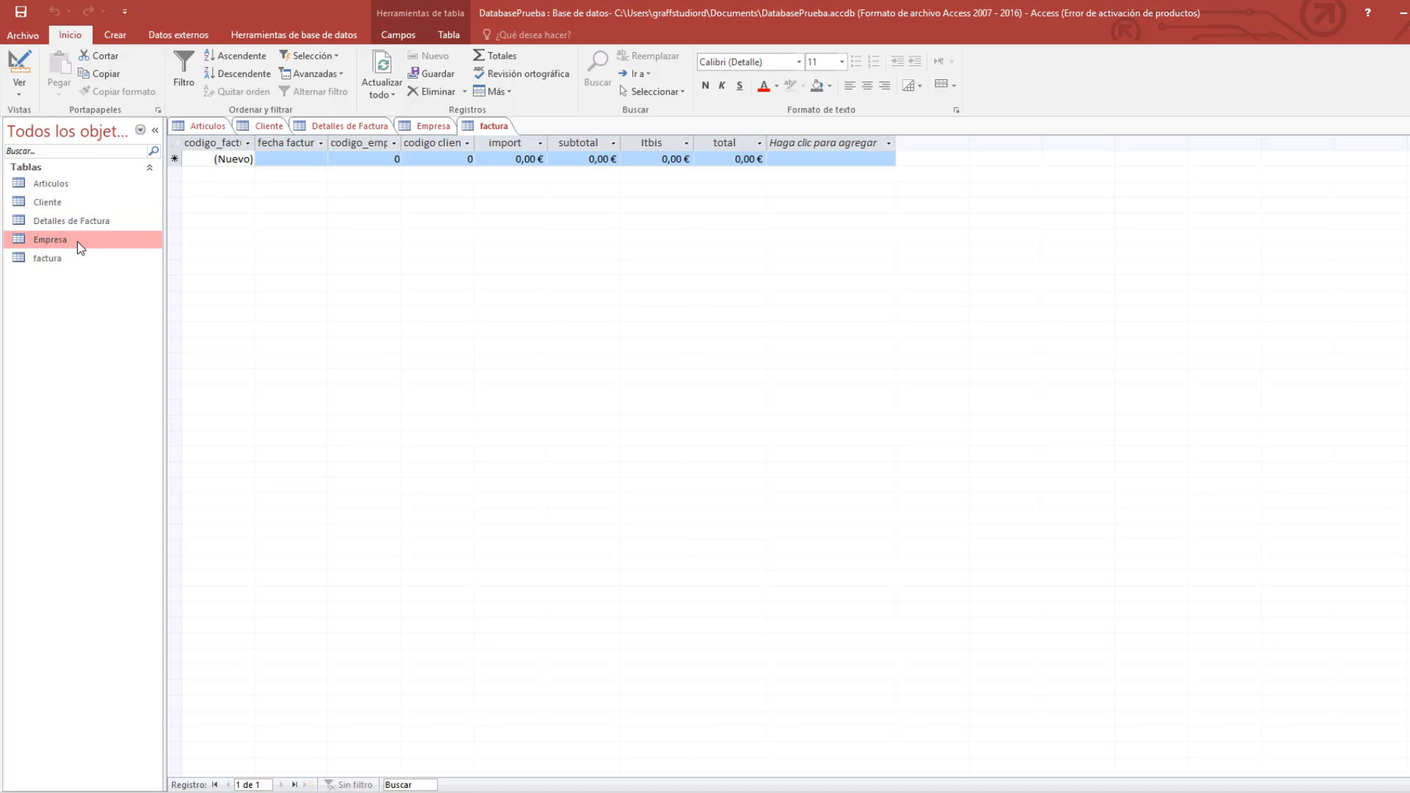
pyautogui.click(411, 128)
# Cycle through the open datasheets of all five tables.
pyautogui.click(294, 128)
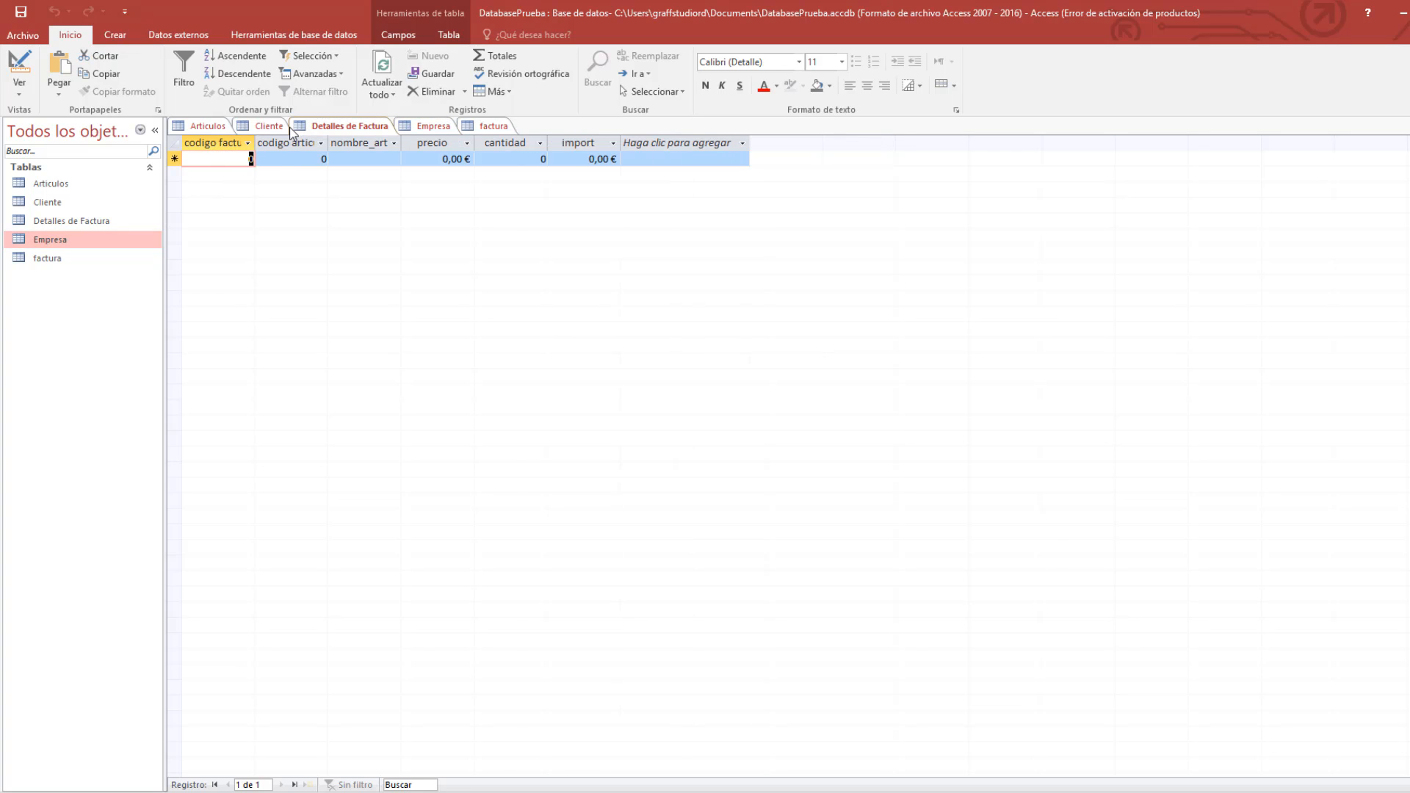
pyautogui.click(271, 128)
pyautogui.click(209, 127)
pyautogui.click(269, 127)
pyautogui.click(347, 127)
pyautogui.click(424, 129)
pyautogui.click(492, 127)
pyautogui.click(429, 127)
pyautogui.click(341, 129)
pyautogui.click(267, 127)
pyautogui.click(205, 126)
pyautogui.click(345, 126)
pyautogui.click(430, 126)
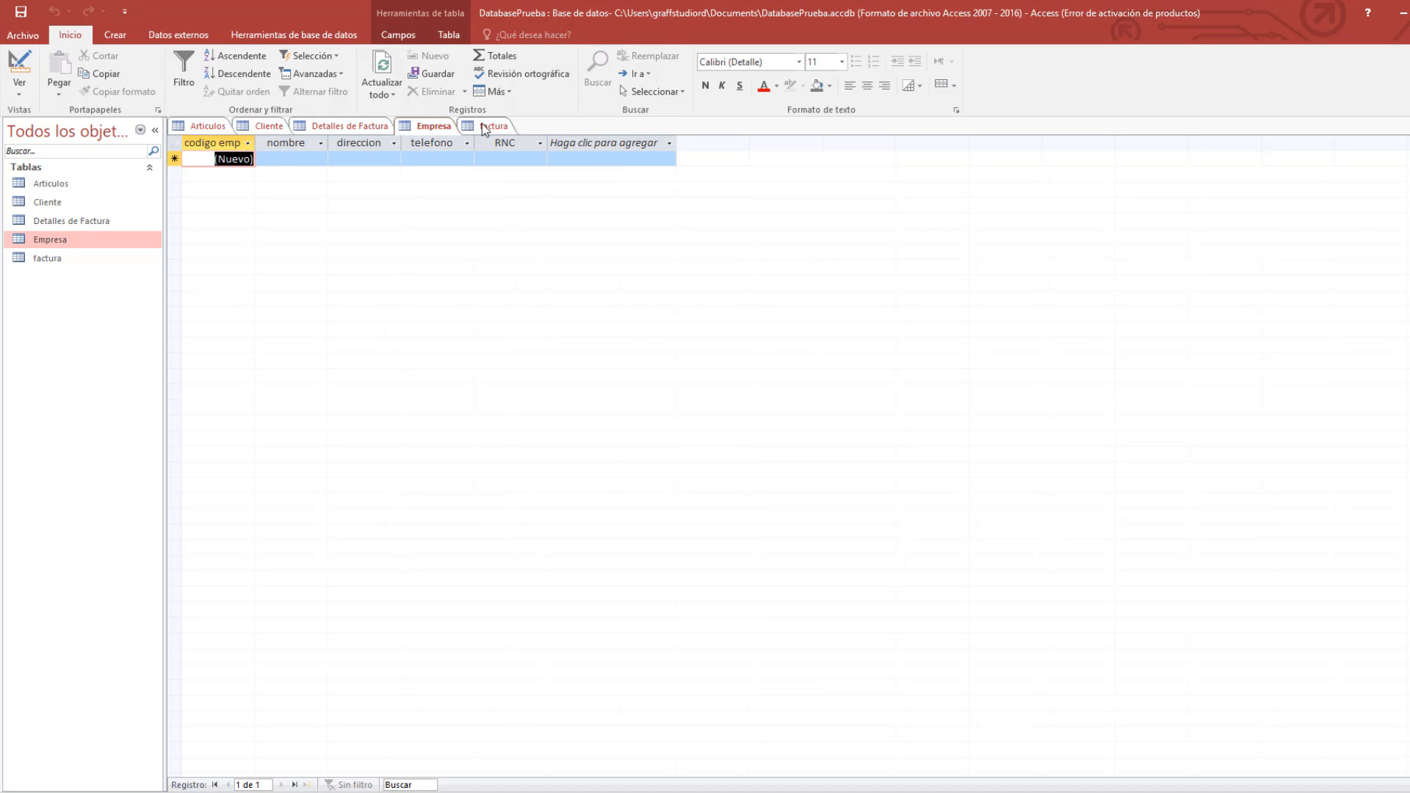
pyautogui.click(483, 129)
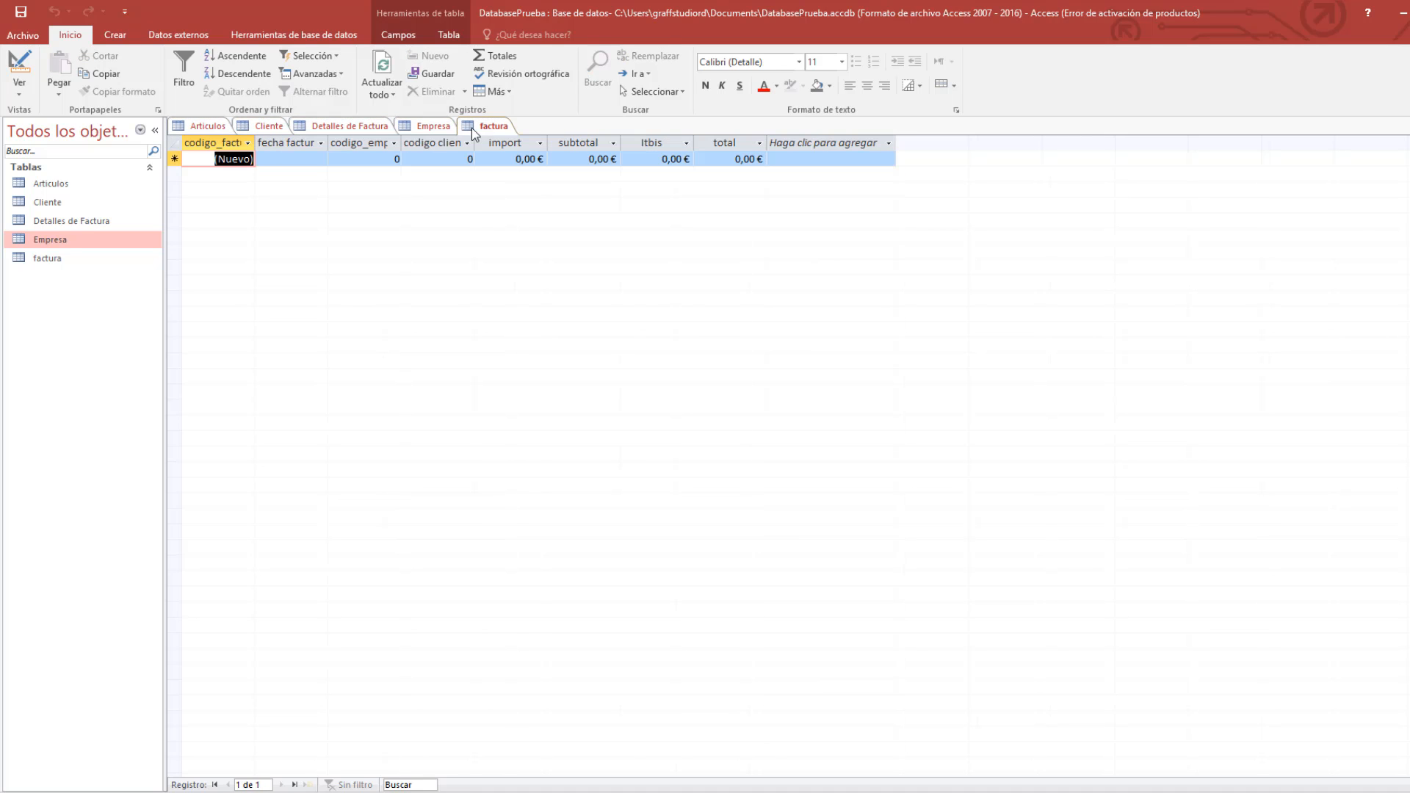
# Review Cliente's two records, then flip through the other datasheets, ending on factura.
pyautogui.click(264, 128)
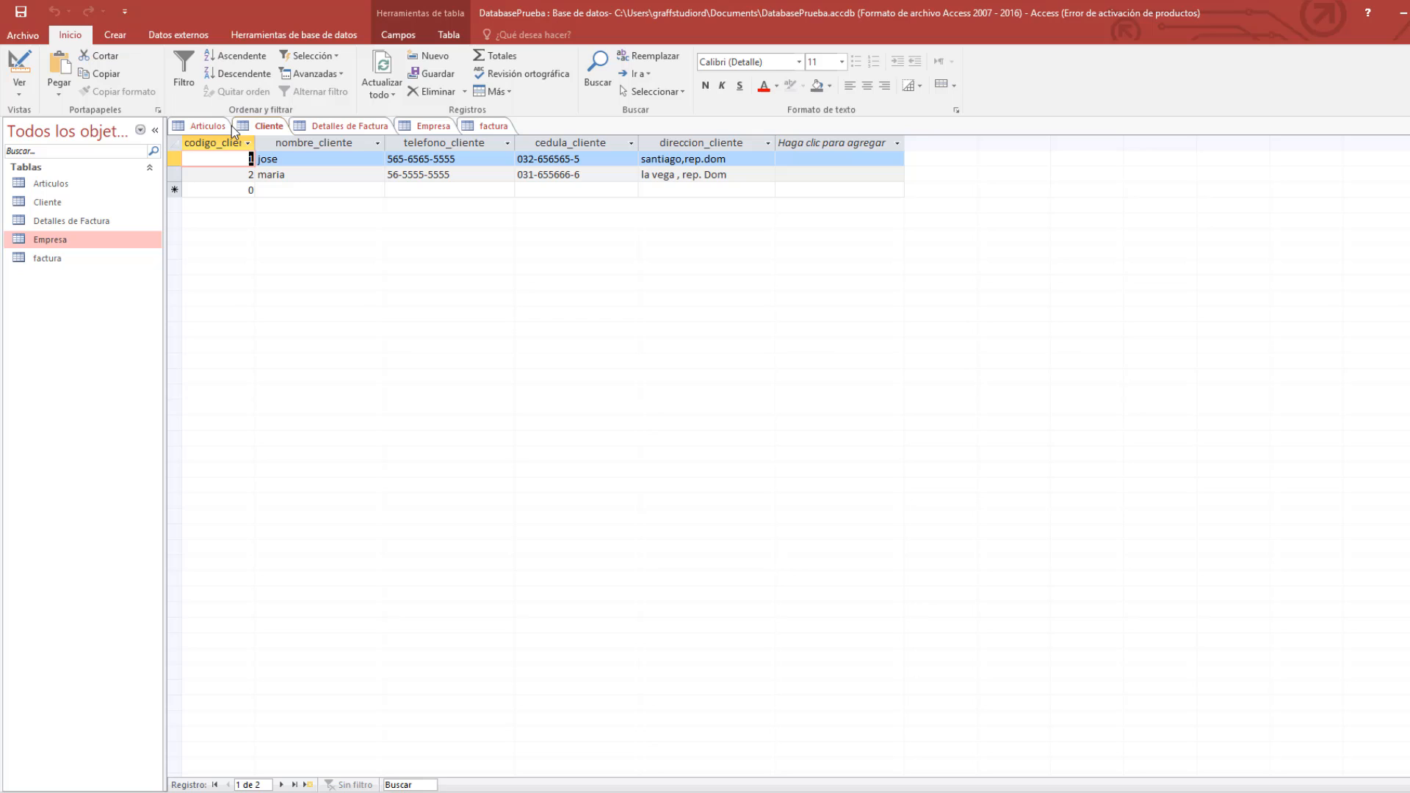
pyautogui.click(250, 190)
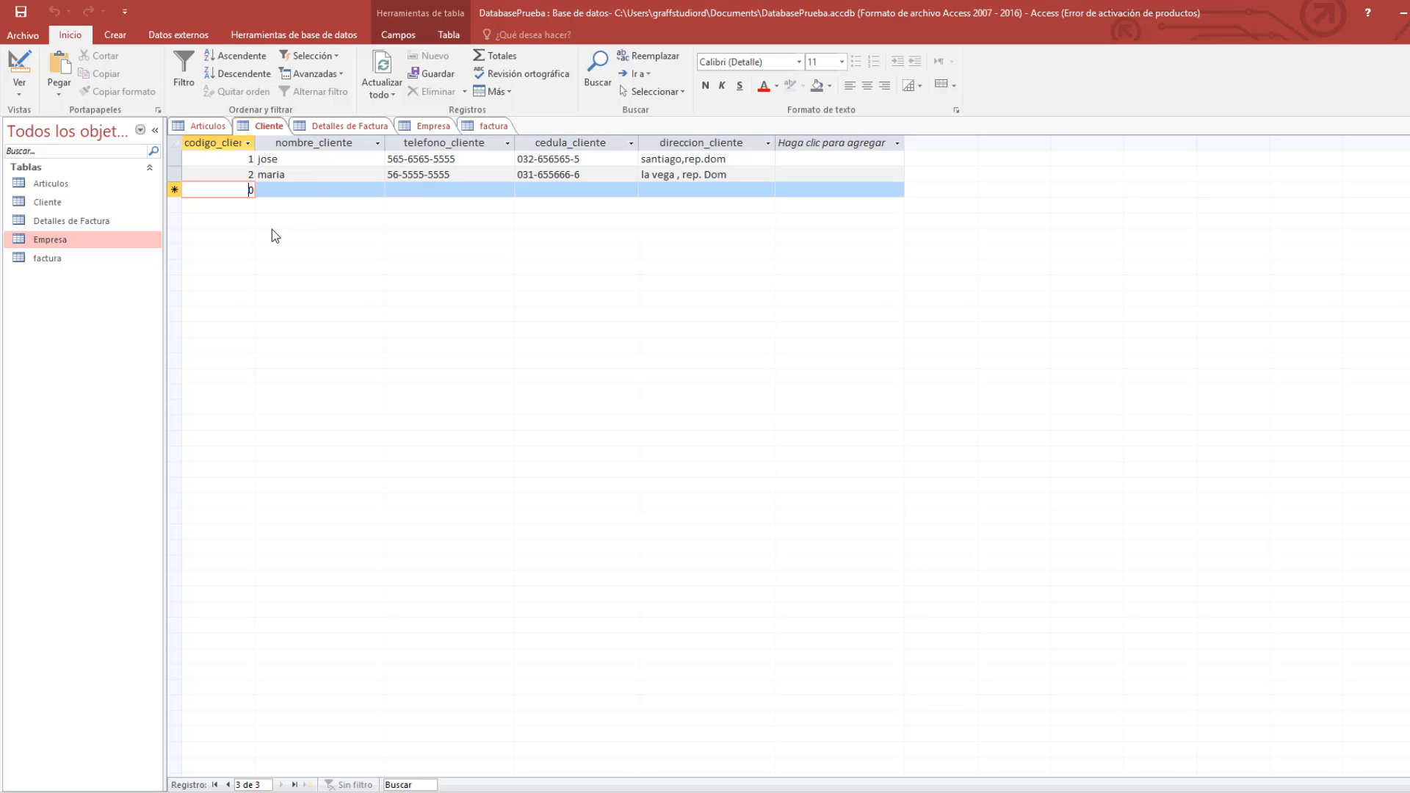
pyautogui.click(214, 131)
pyautogui.click(337, 129)
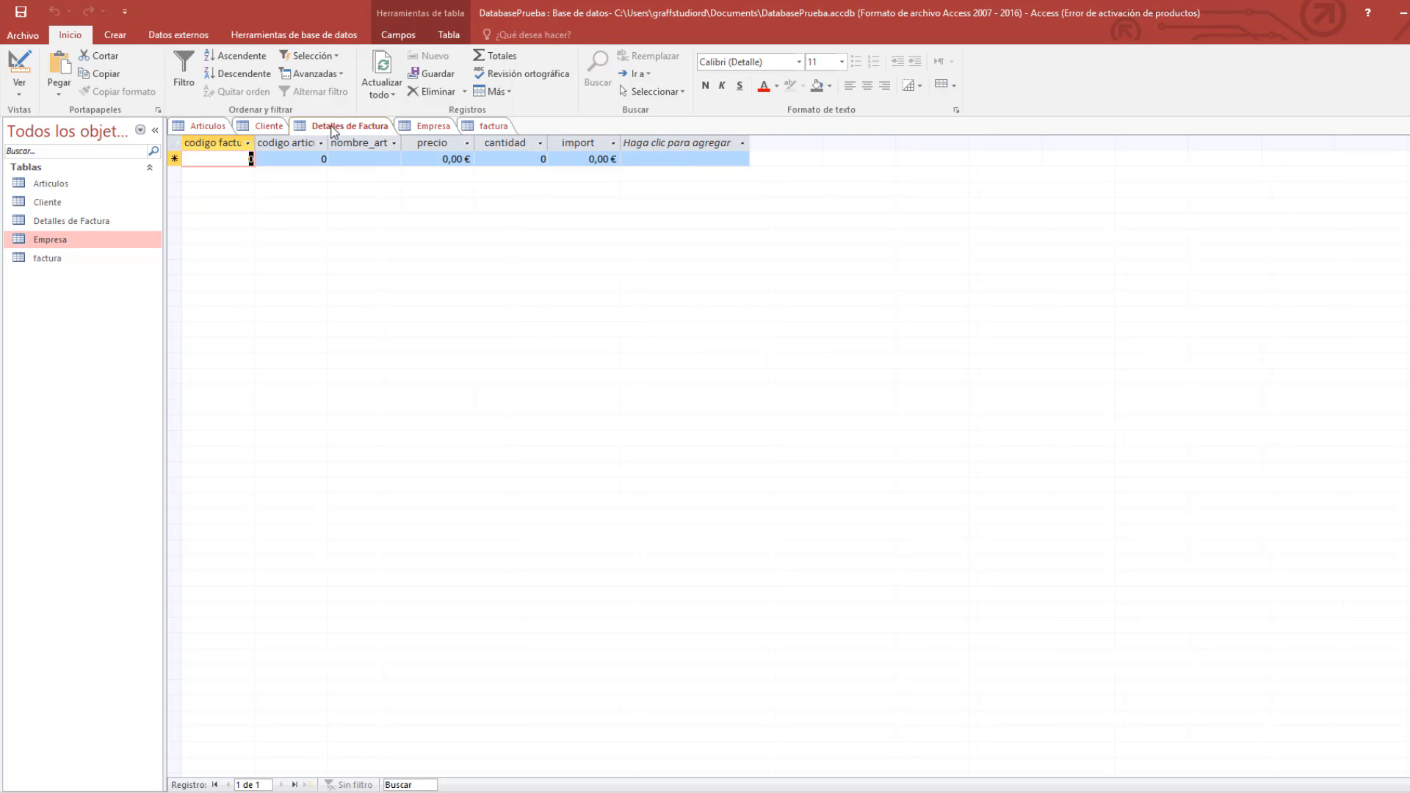
pyautogui.click(431, 131)
pyautogui.click(496, 133)
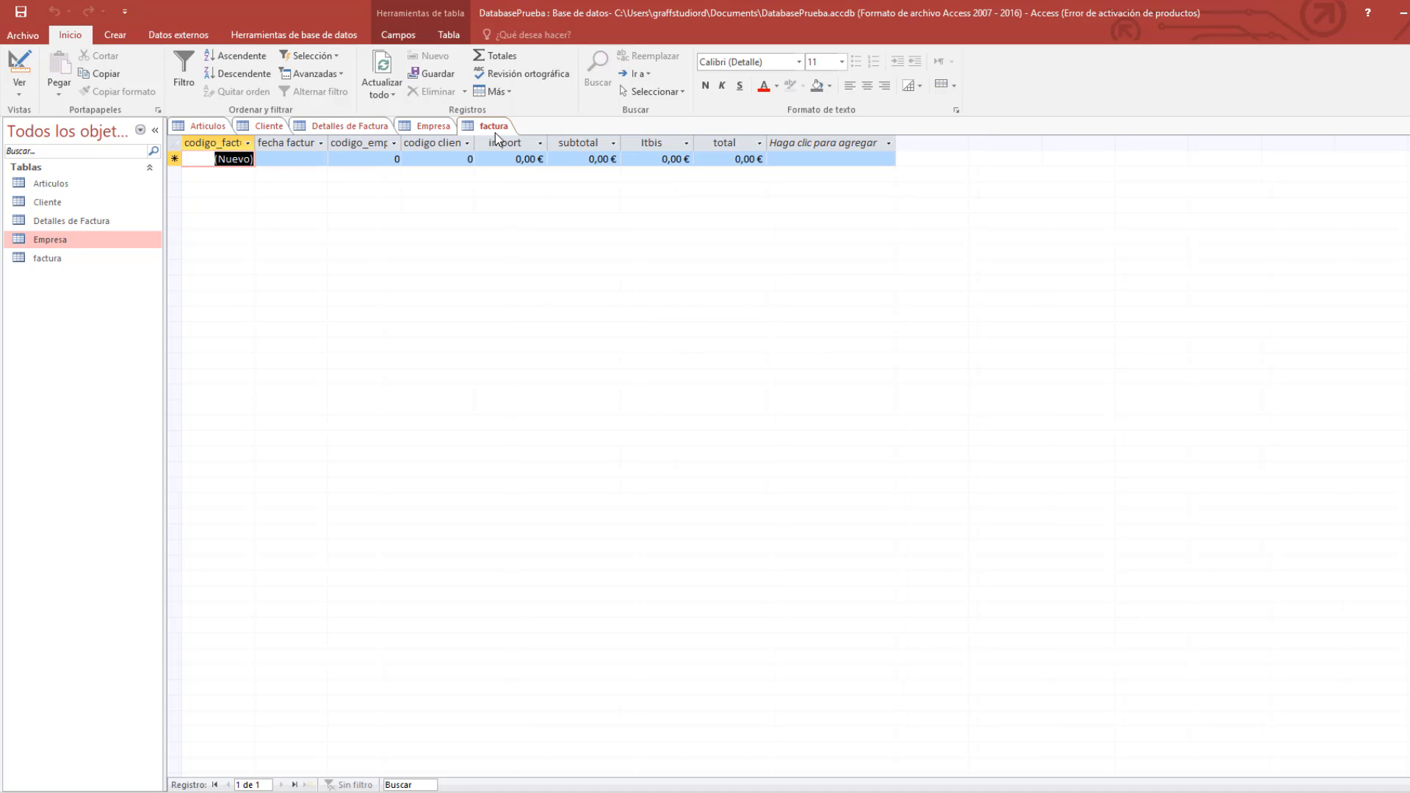
pyautogui.click(209, 127)
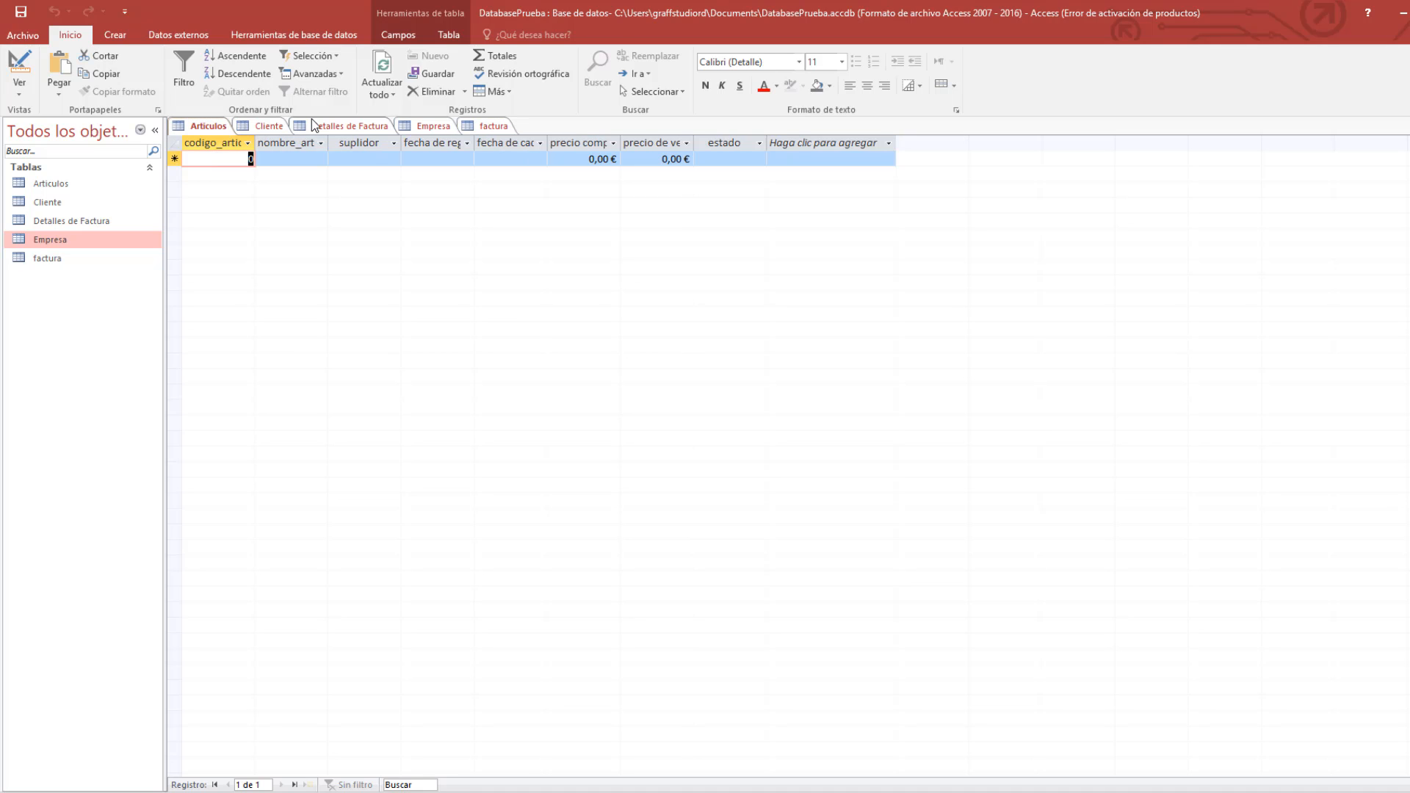
pyautogui.click(356, 127)
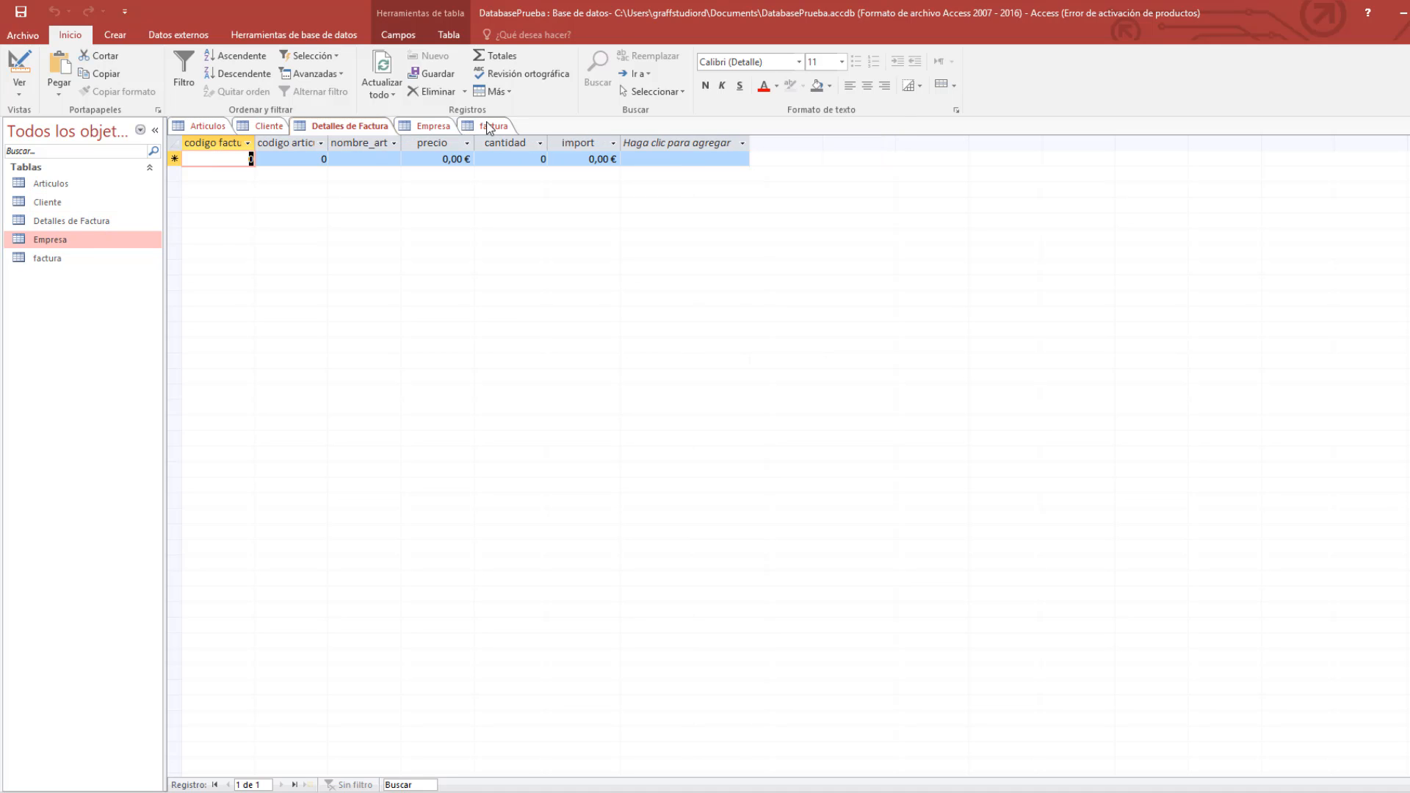
pyautogui.click(488, 129)
# Open factura in Design View and inspect the subtotal and import fields.
pyautogui.rightClick(475, 130)
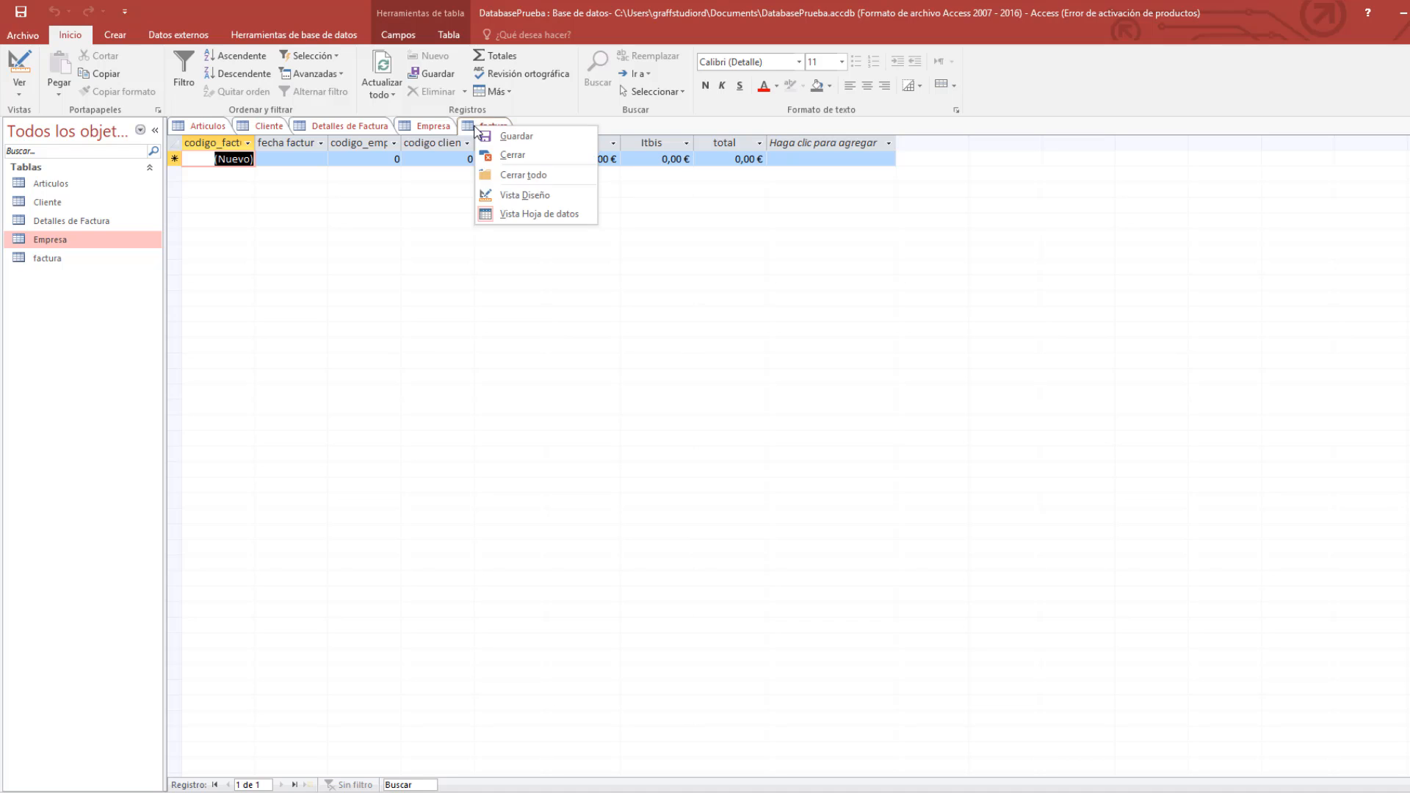
pyautogui.click(562, 194)
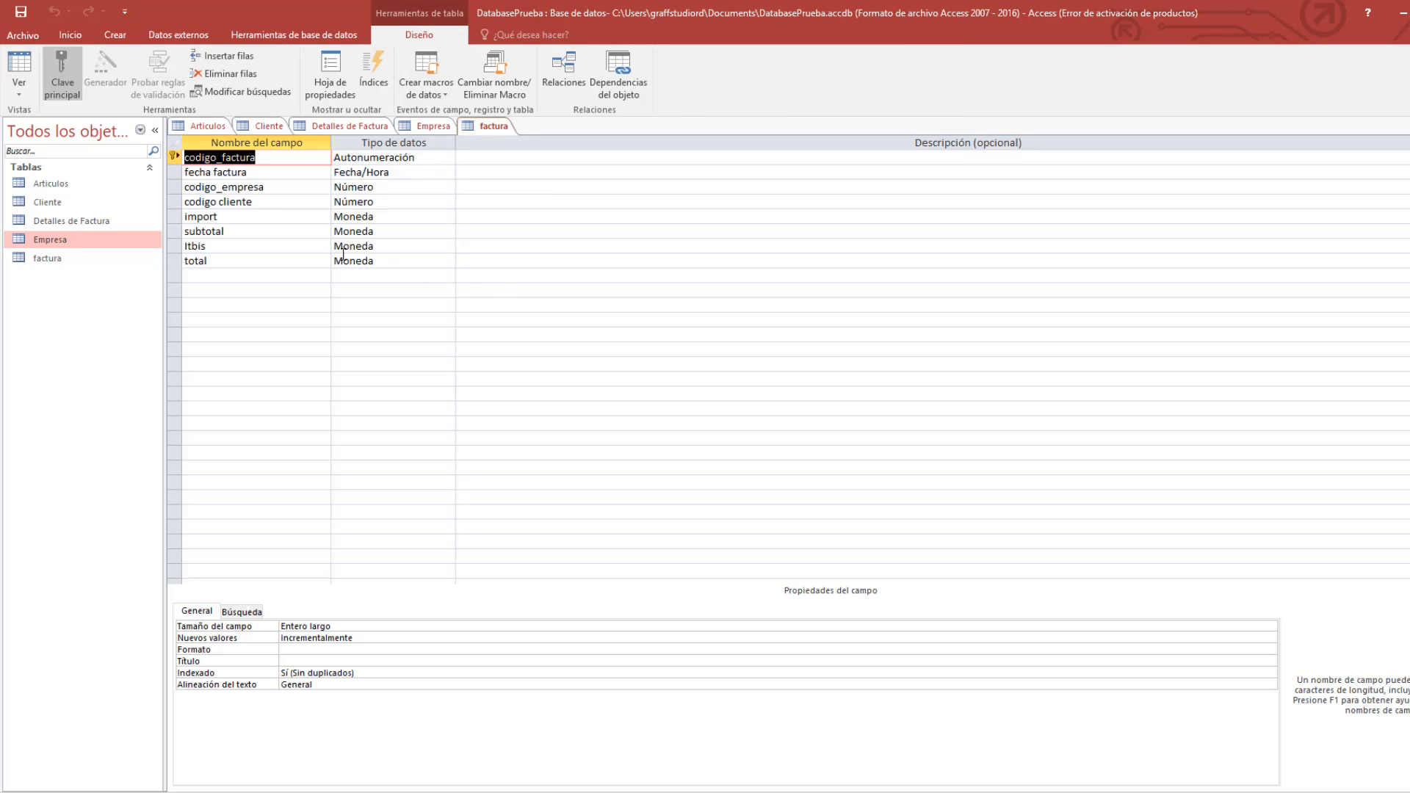
pyautogui.click(301, 226)
pyautogui.click(271, 221)
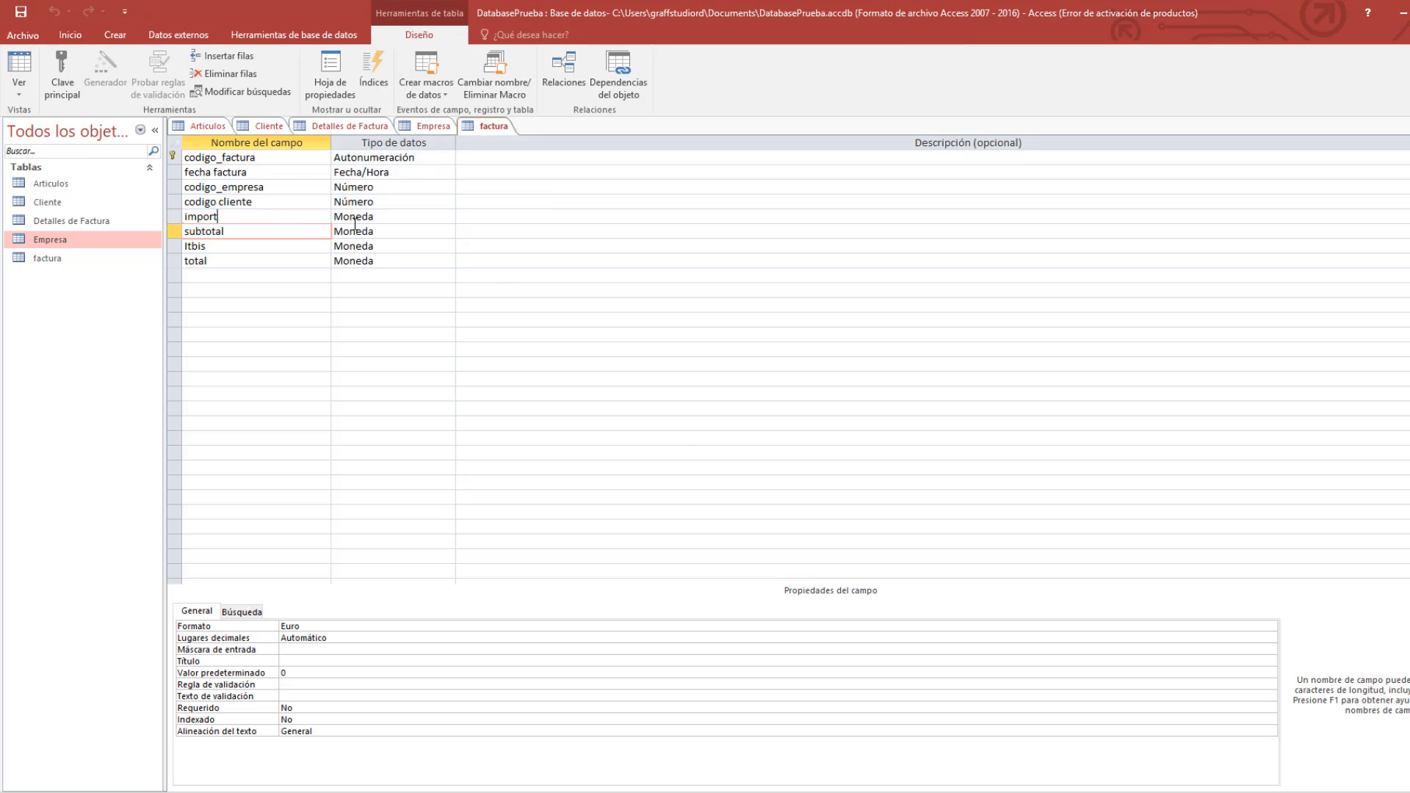
pyautogui.click(393, 216)
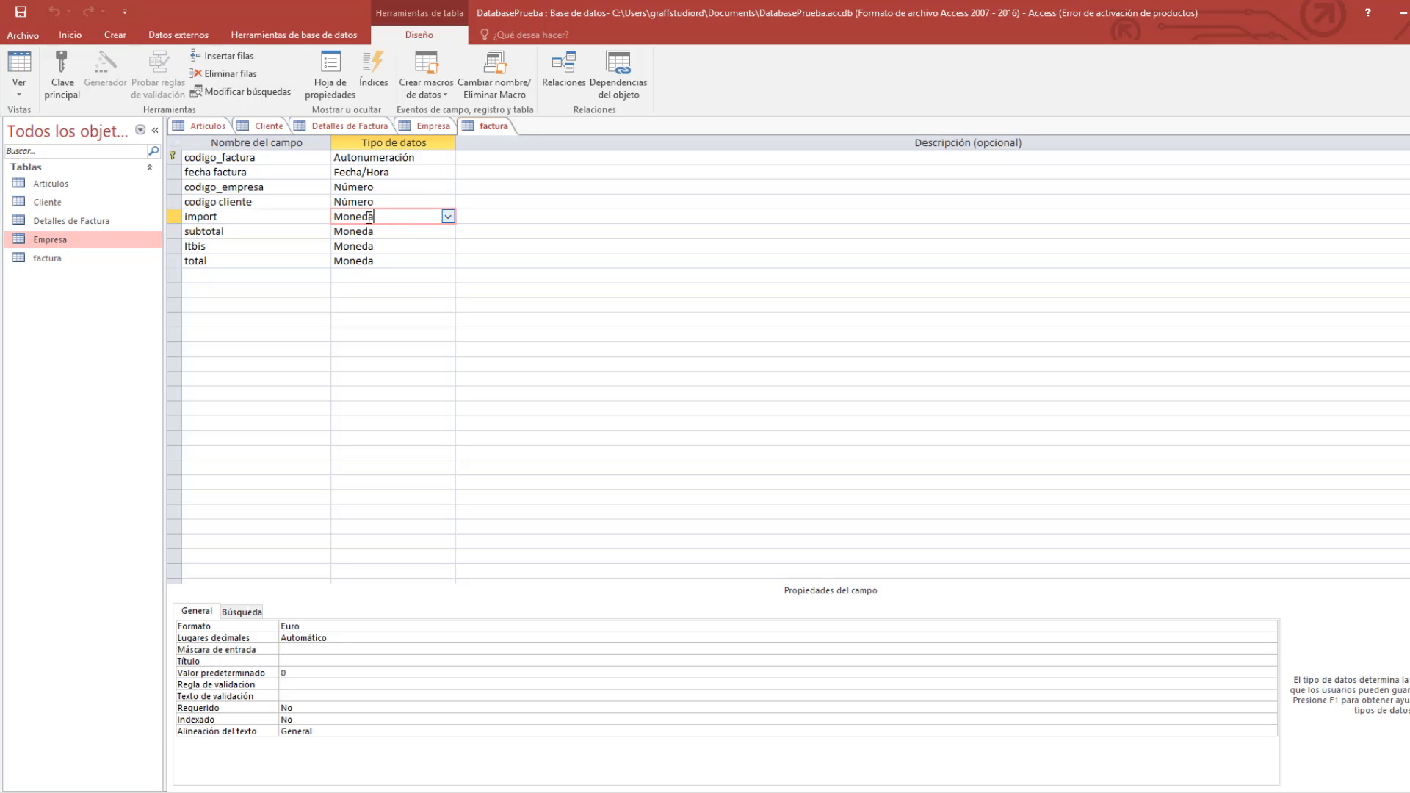
pyautogui.moveTo(370, 219); pyautogui.dragTo(344, 217)
# Set subtotal's data type back to Moneda, check Itbis and fecha factura, and save.
pyautogui.doubleClick(389, 233)
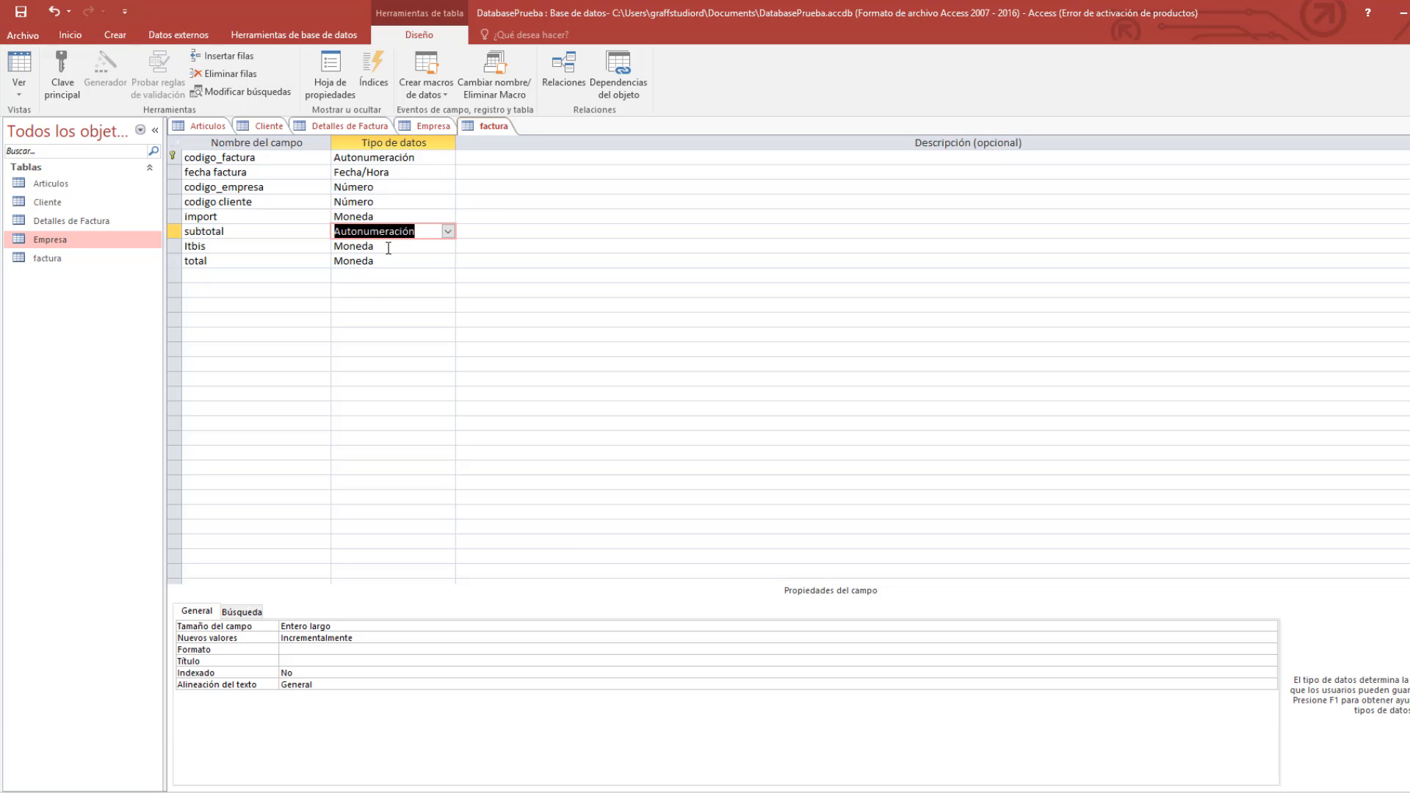
pyautogui.click(446, 231)
pyautogui.click(422, 306)
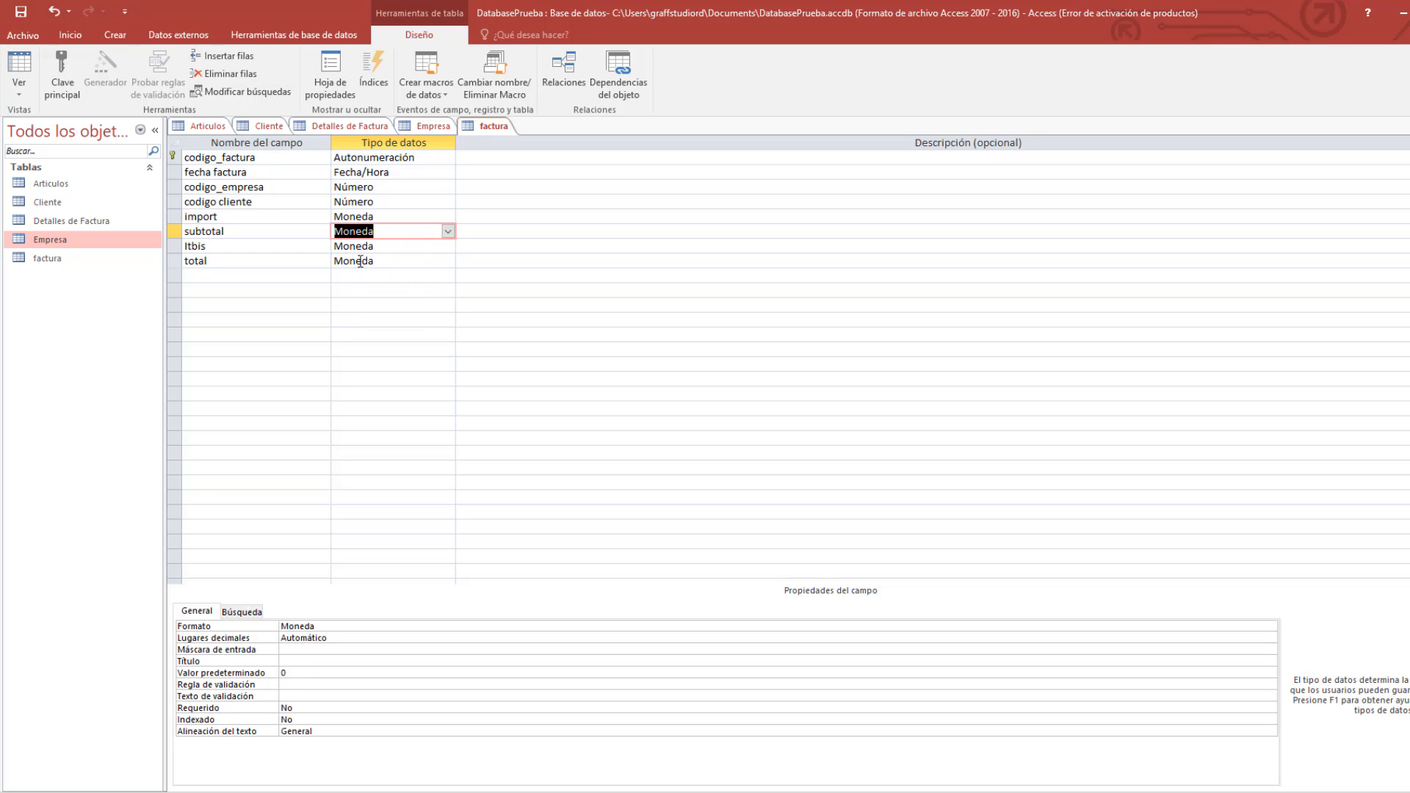
pyautogui.click(393, 247)
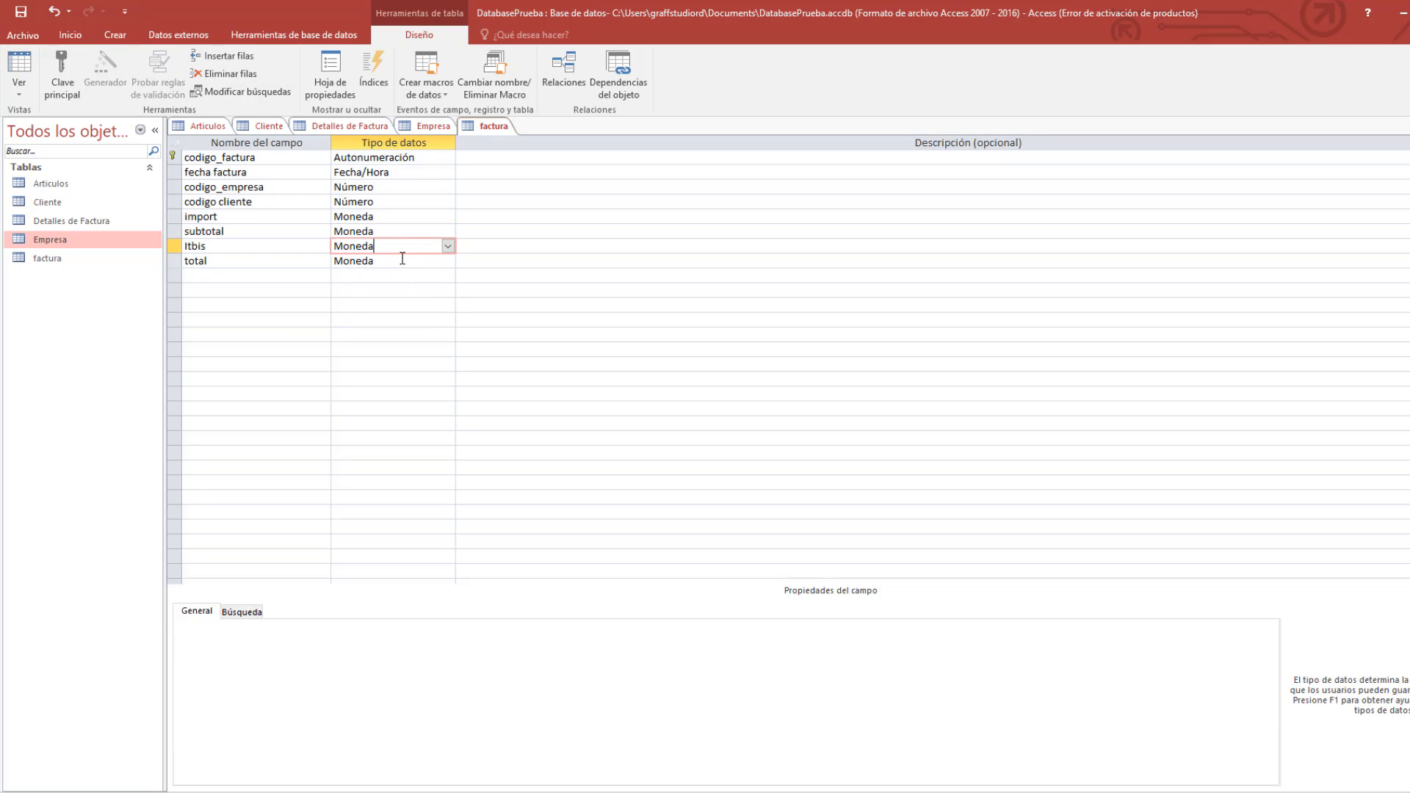
pyautogui.click(402, 173)
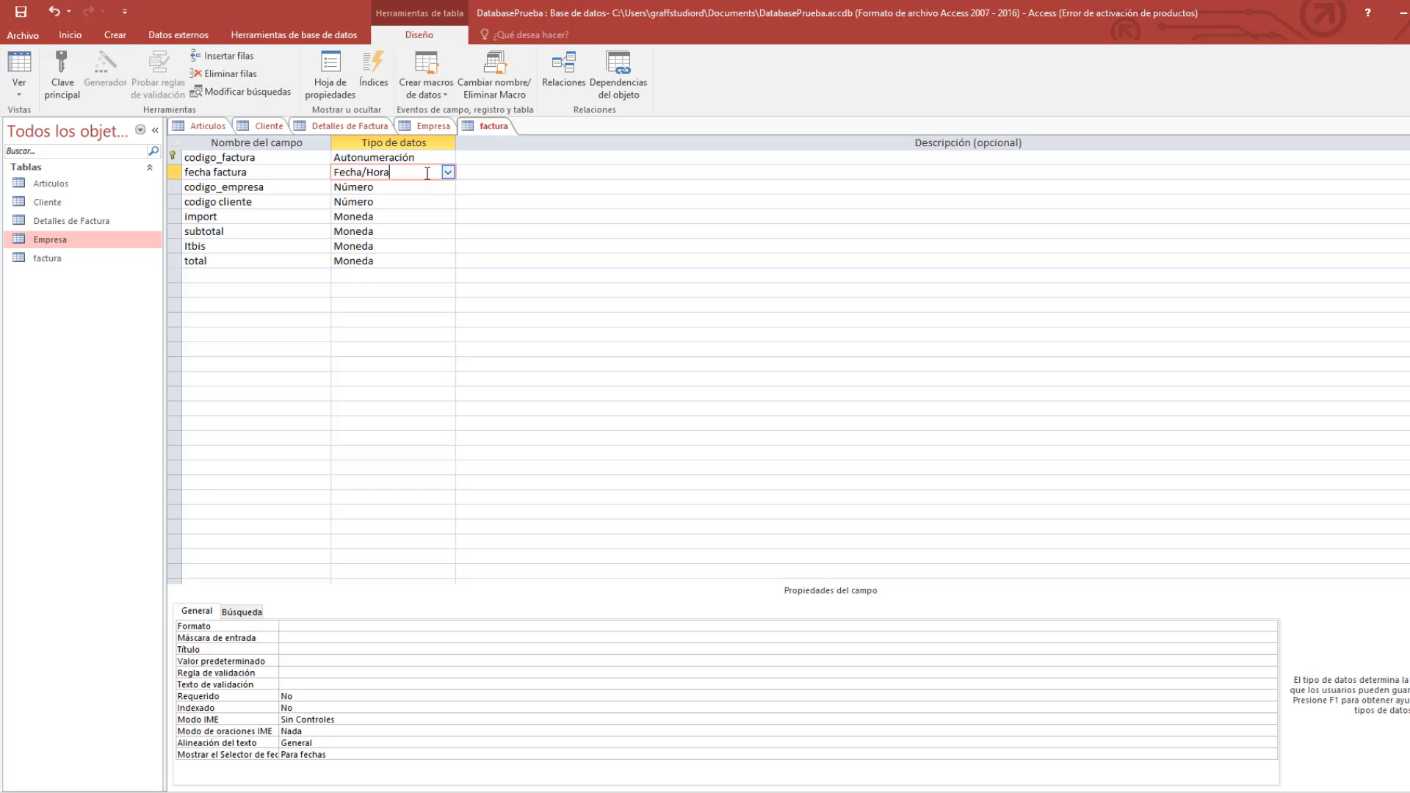
pyautogui.rightClick(475, 127)
pyautogui.click(511, 139)
pyautogui.rightClick(474, 126)
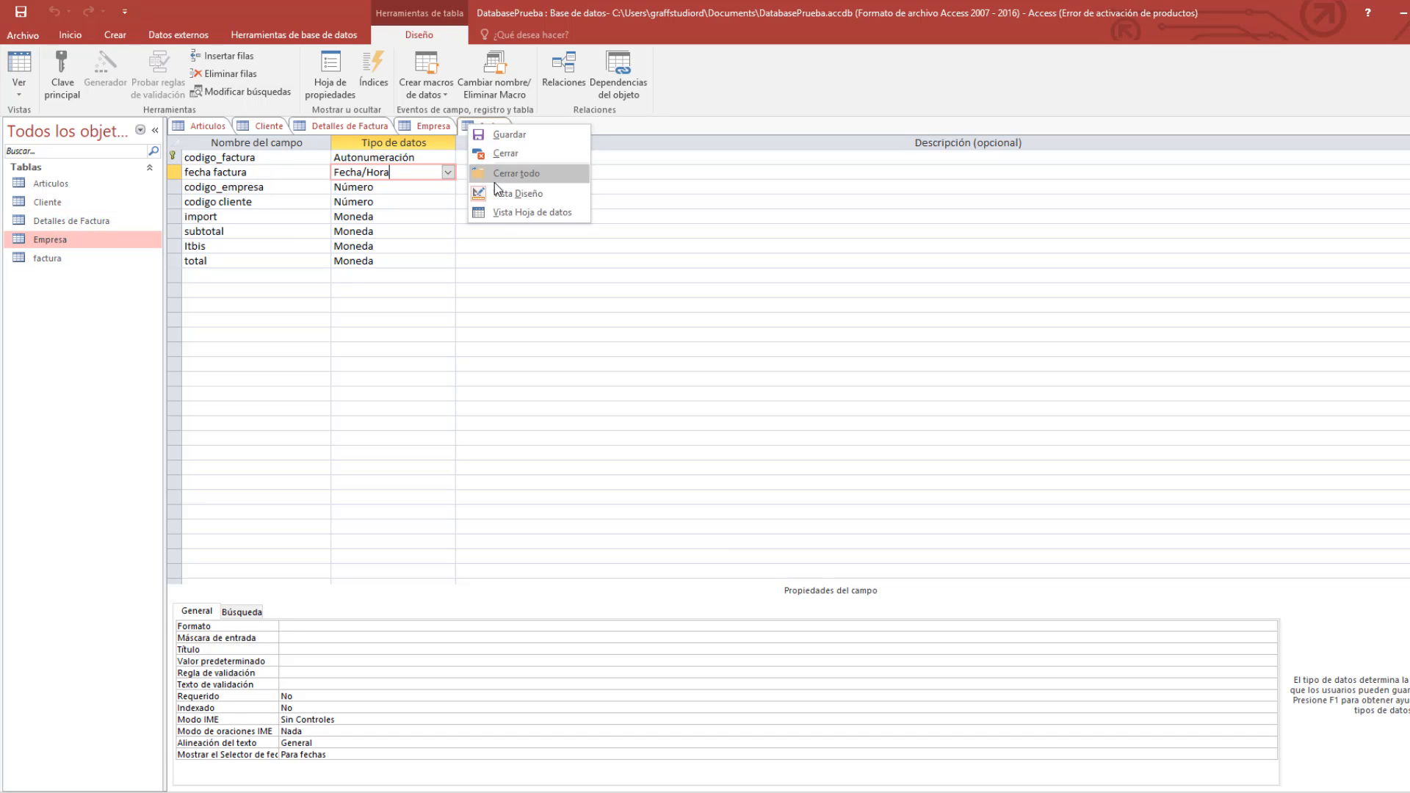
# Return factura to Datasheet View and check the fecha factura date picker without choosing a date.
pyautogui.click(508, 213)
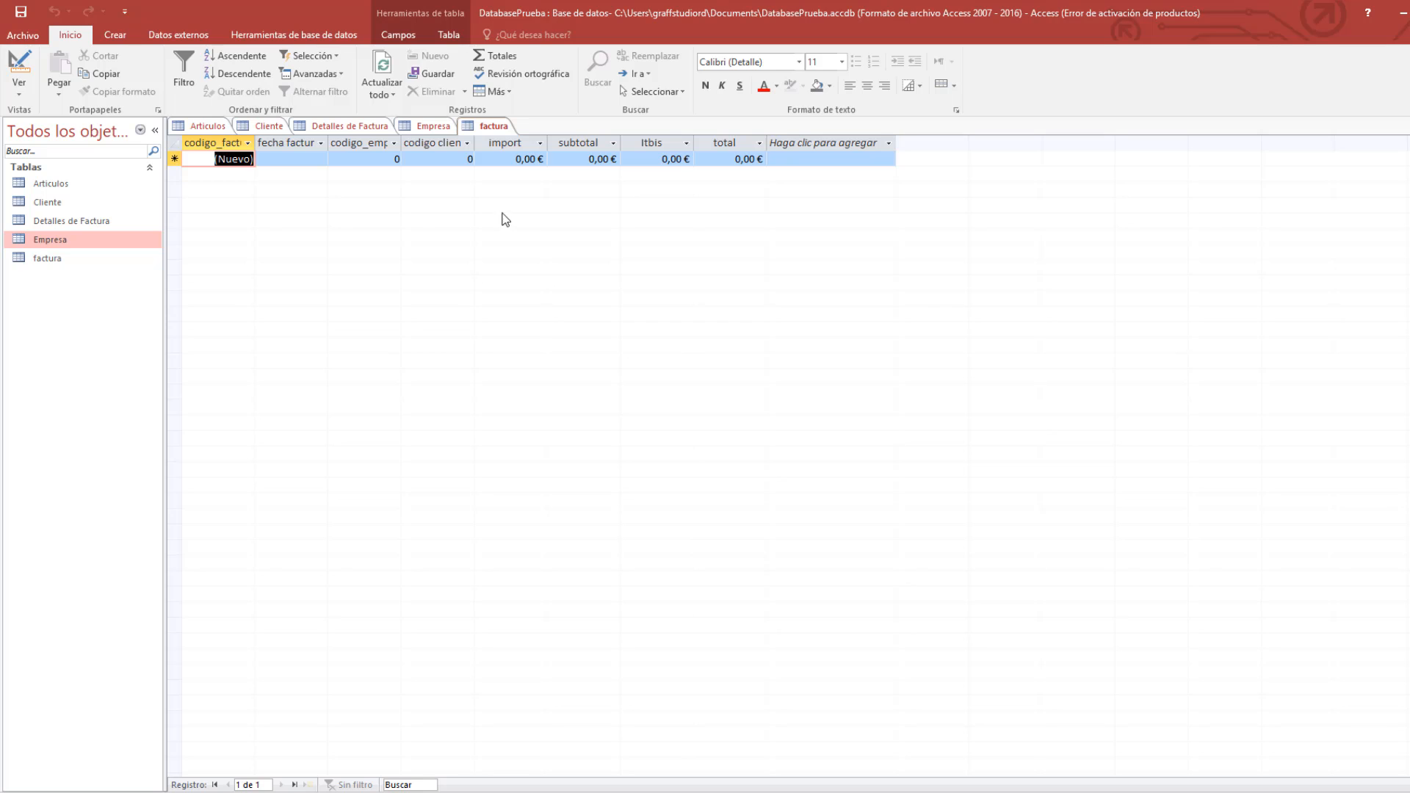
pyautogui.click(317, 158)
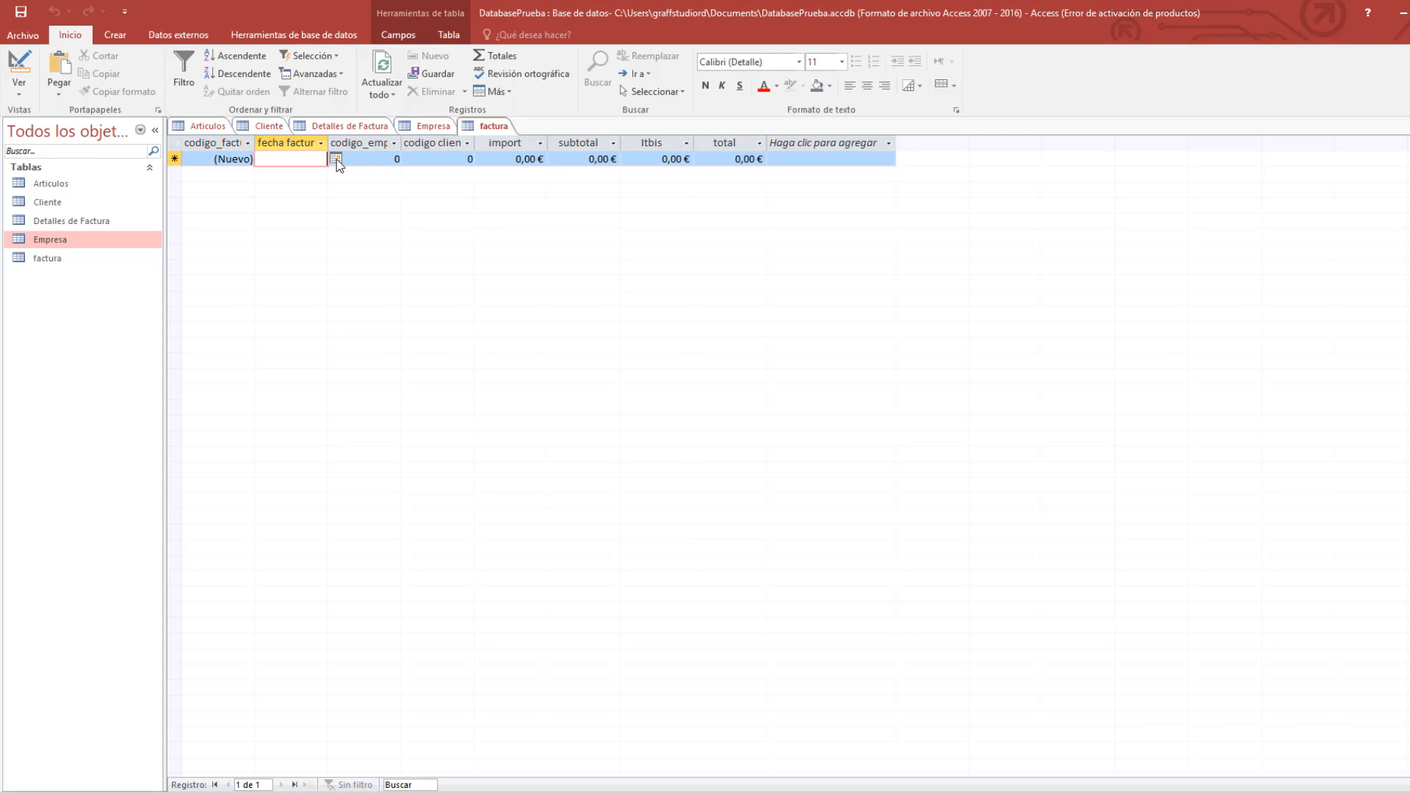
pyautogui.click(336, 160)
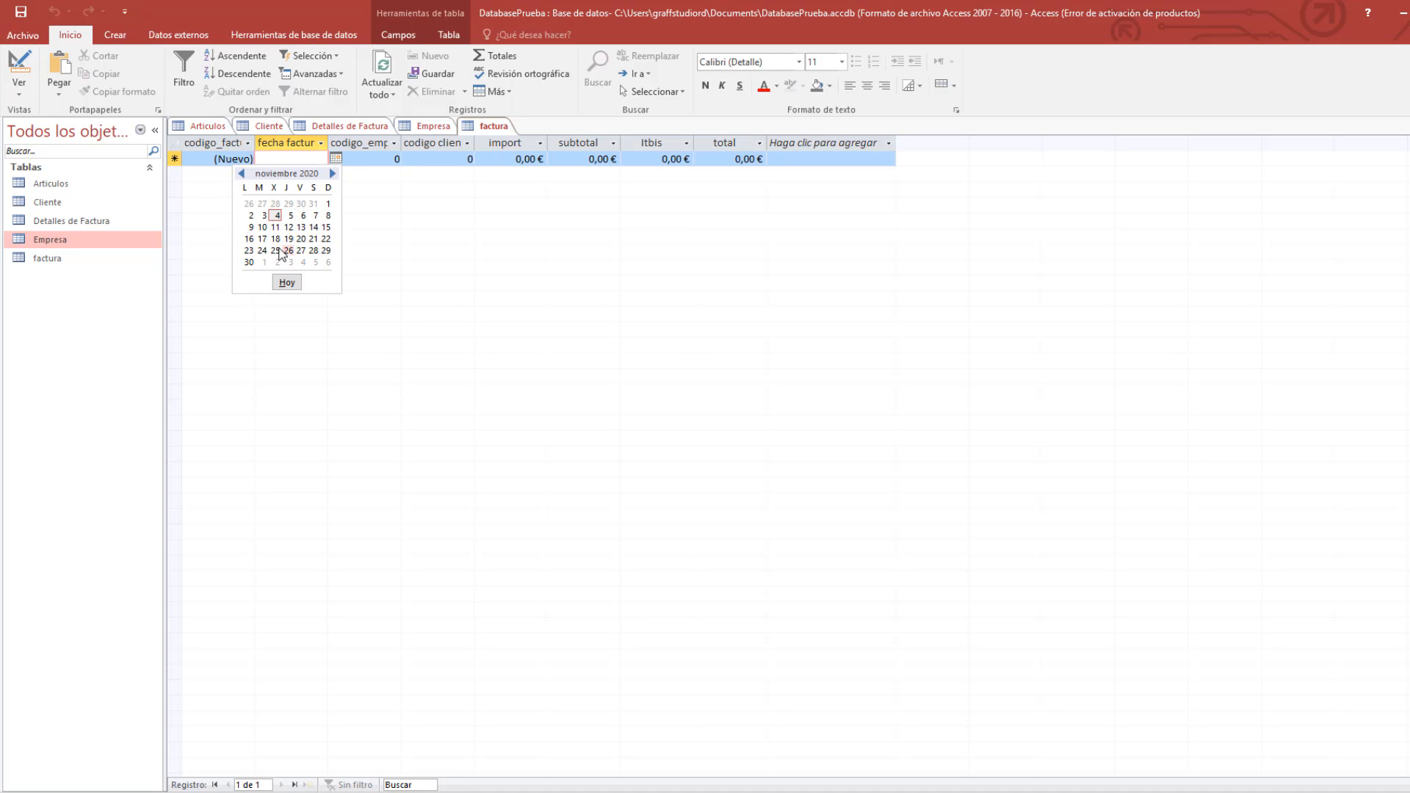
pyautogui.click(380, 245)
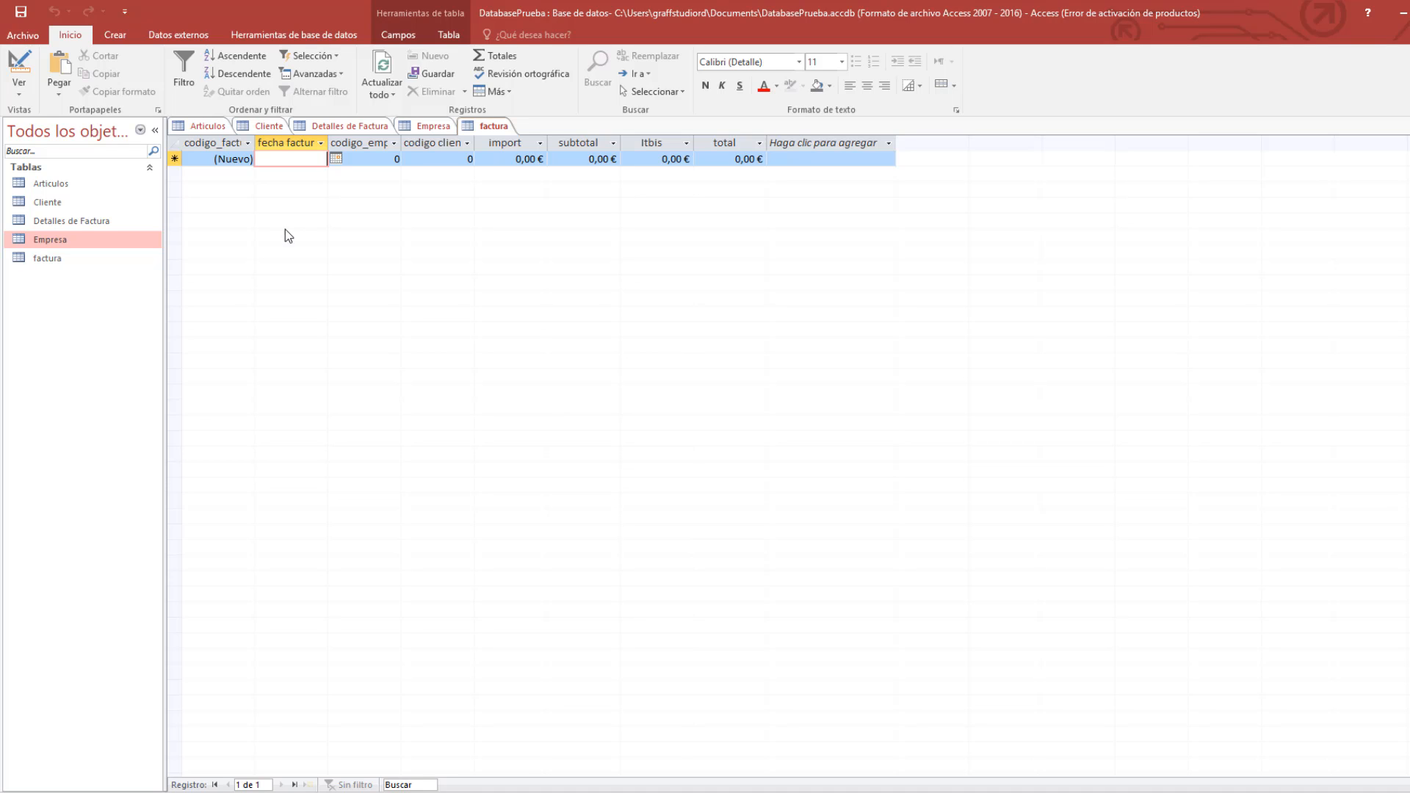
# Show the Cliente datasheet's two client records, ending on the Crear ribbon tab.
pyautogui.click(207, 129)
pyautogui.click(270, 126)
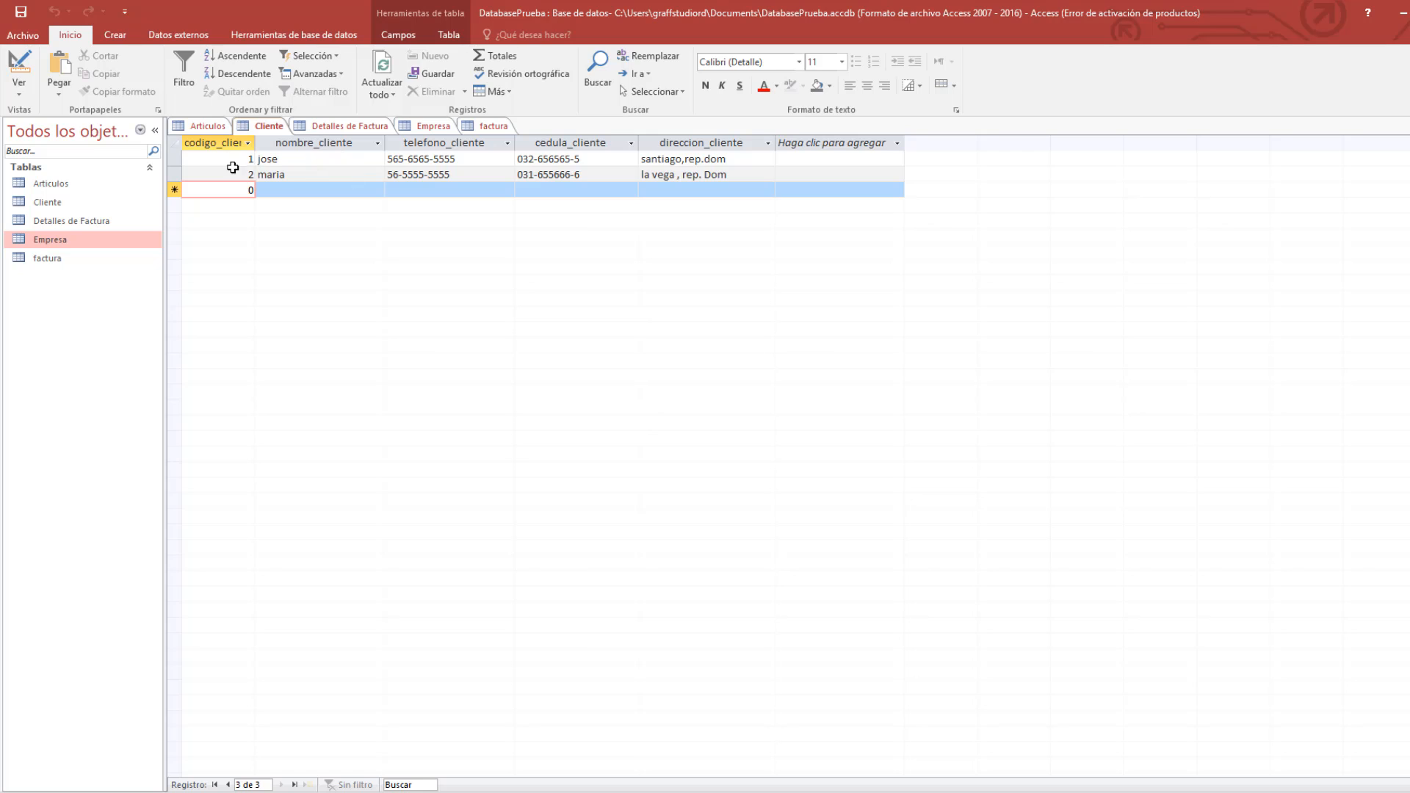
pyautogui.click(233, 166)
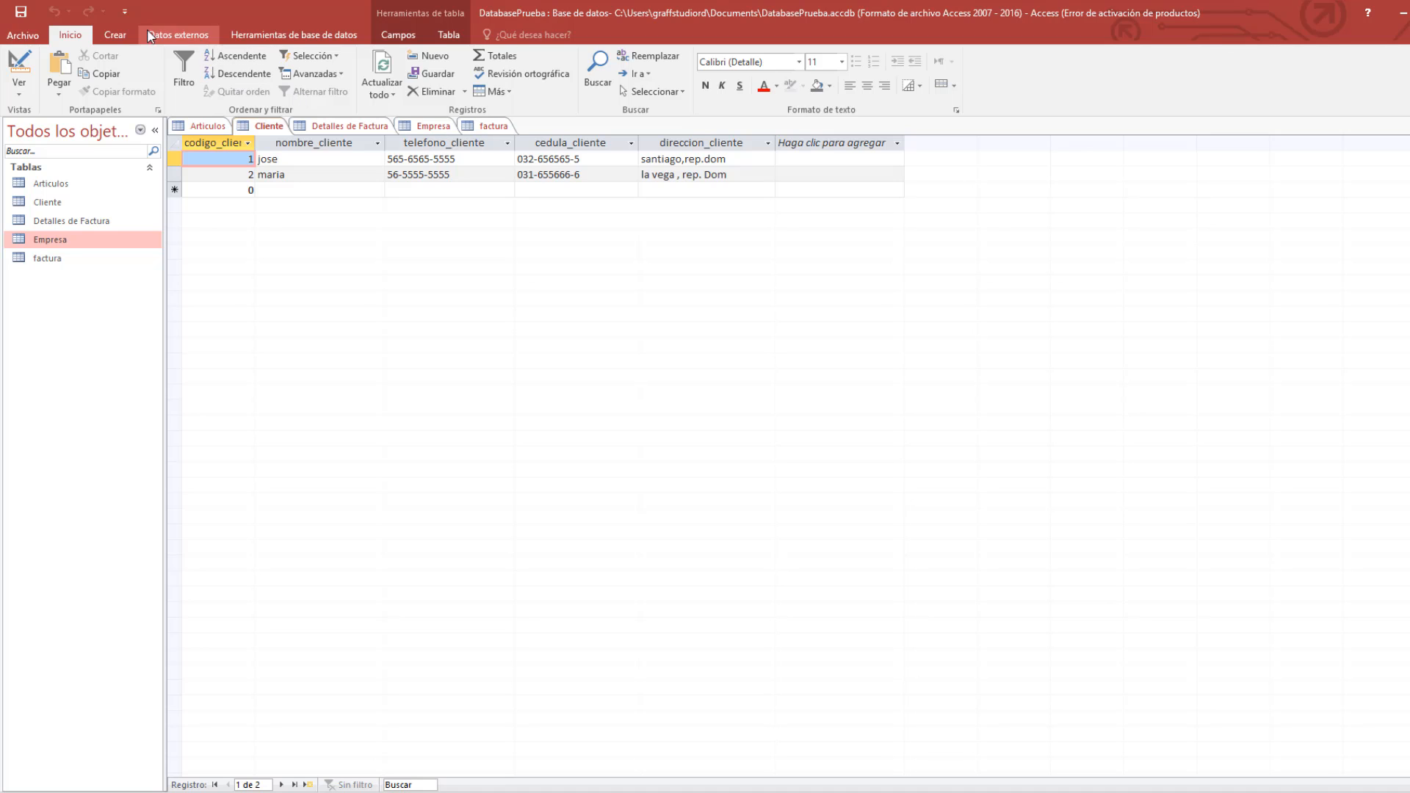
pyautogui.click(115, 34)
pyautogui.click(157, 38)
pyautogui.click(246, 39)
pyautogui.click(154, 37)
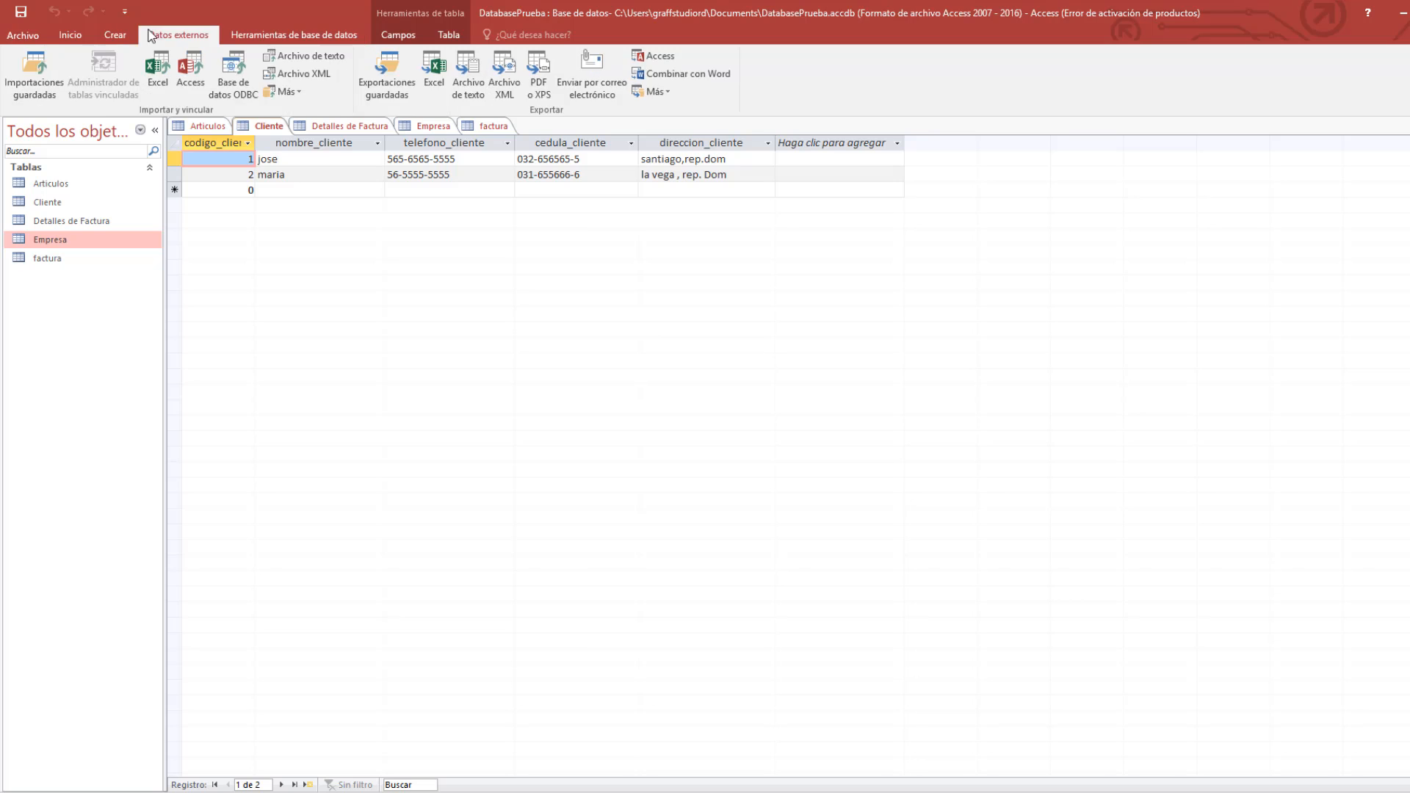
pyautogui.click(133, 39)
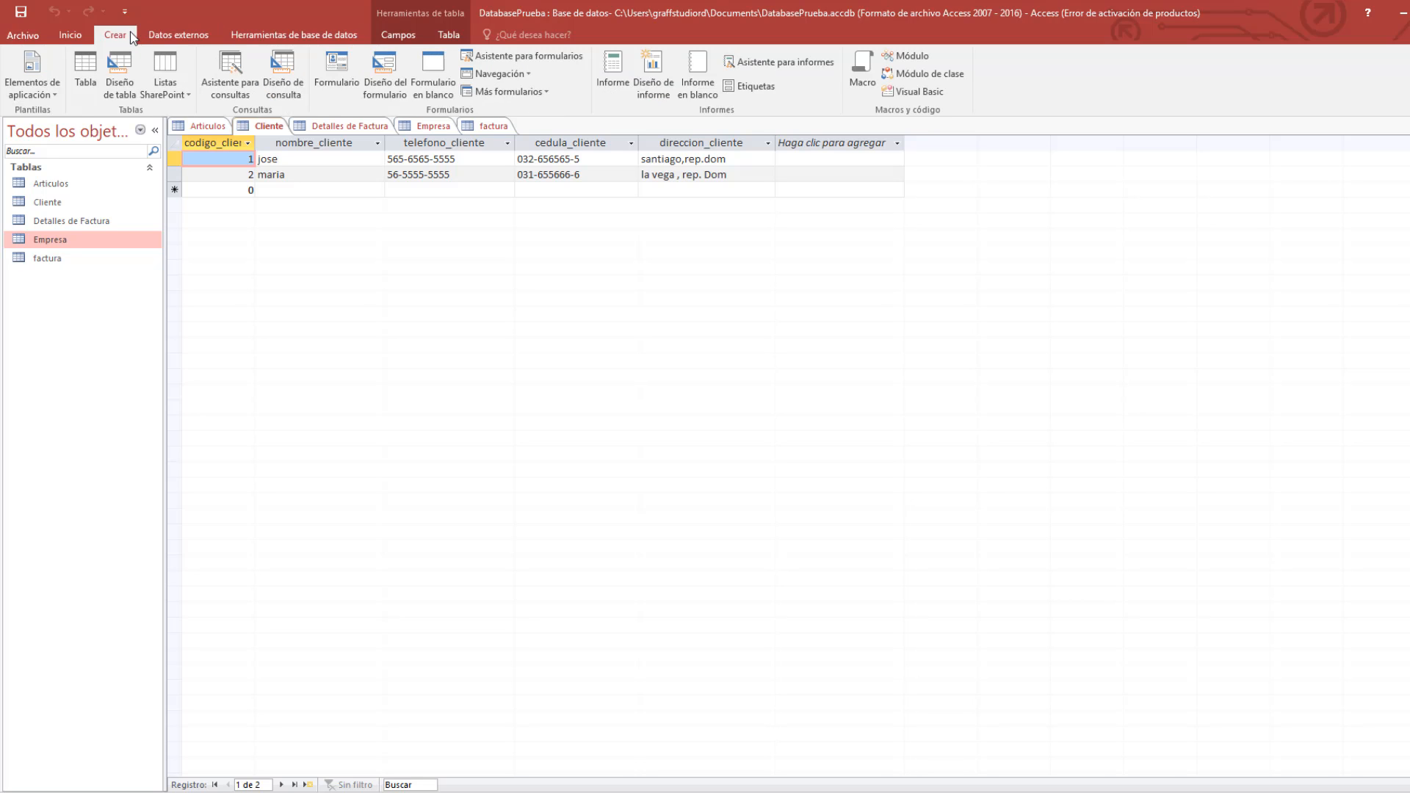